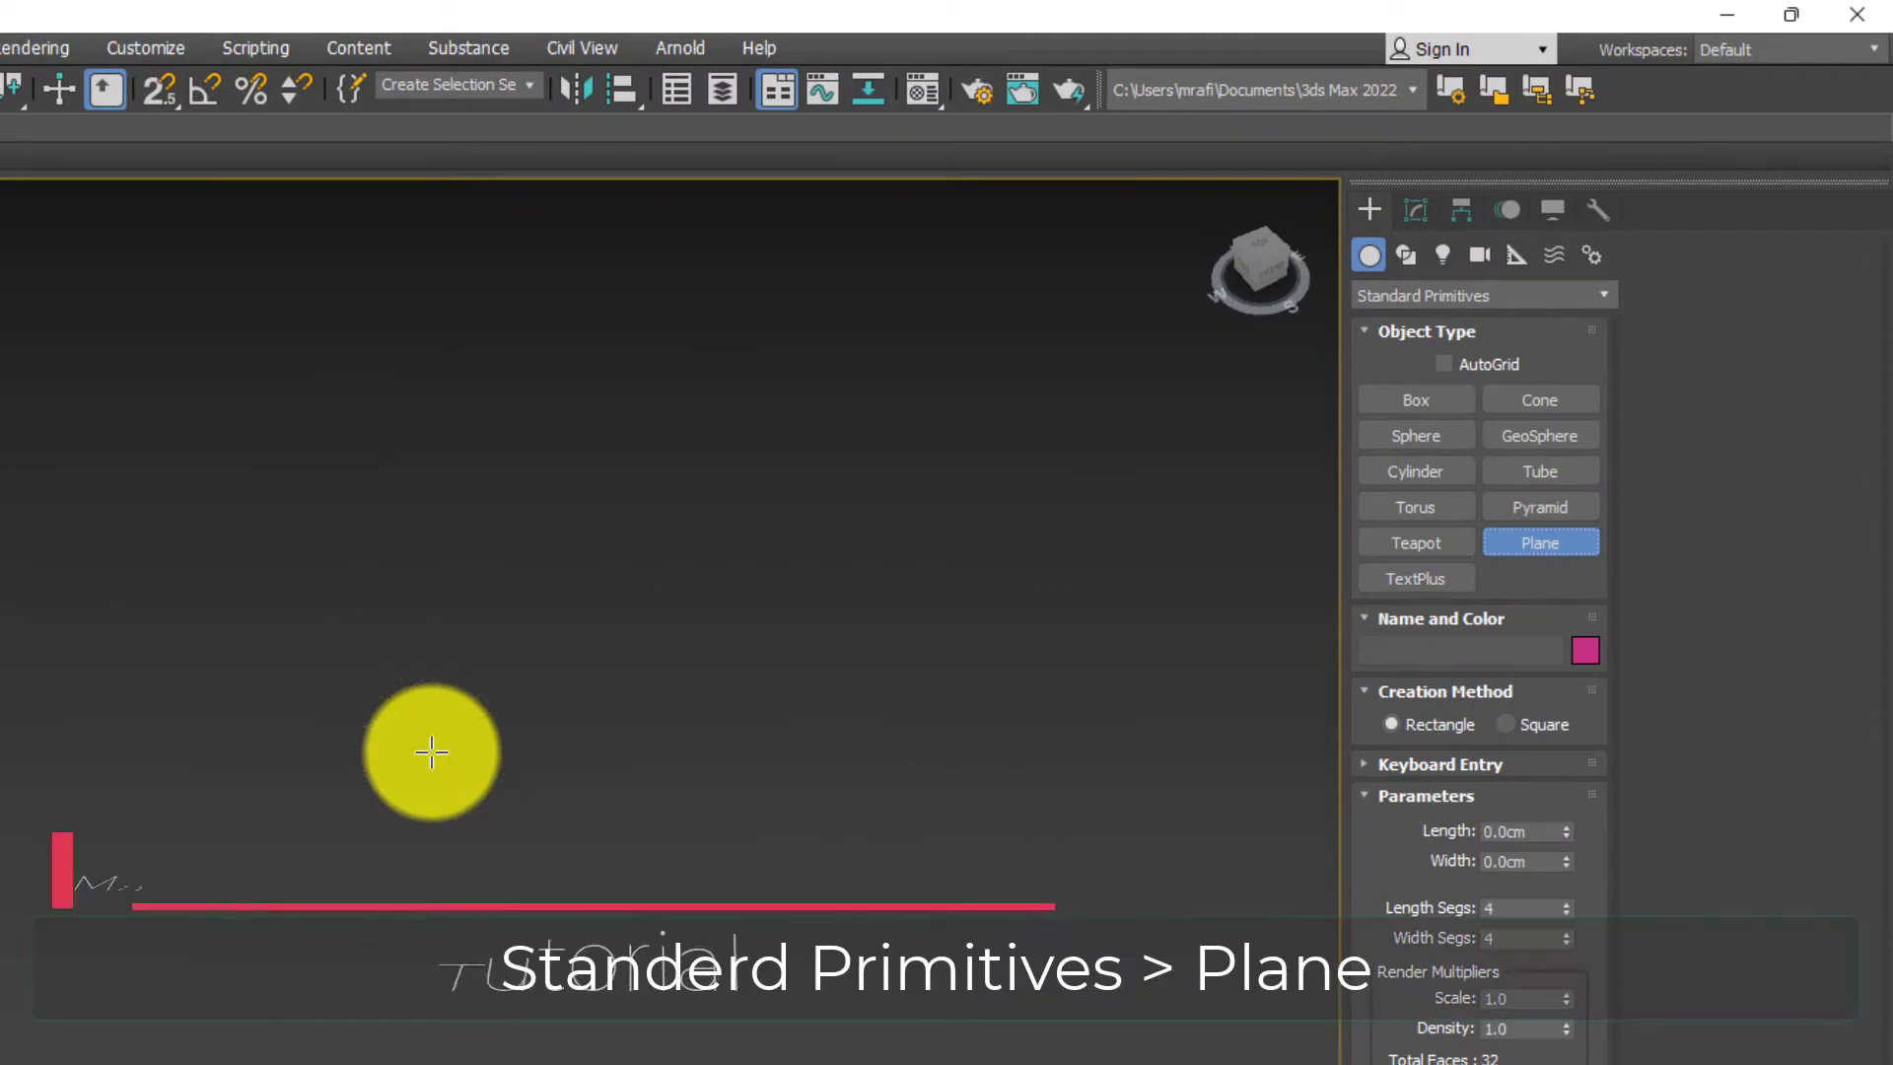
Step: Create a plane with a length of 430 cm and a width of 600 cm
{"action": "left_click_drag", "start_coordinate": [837, 282], "coordinate": [404, 1064]}
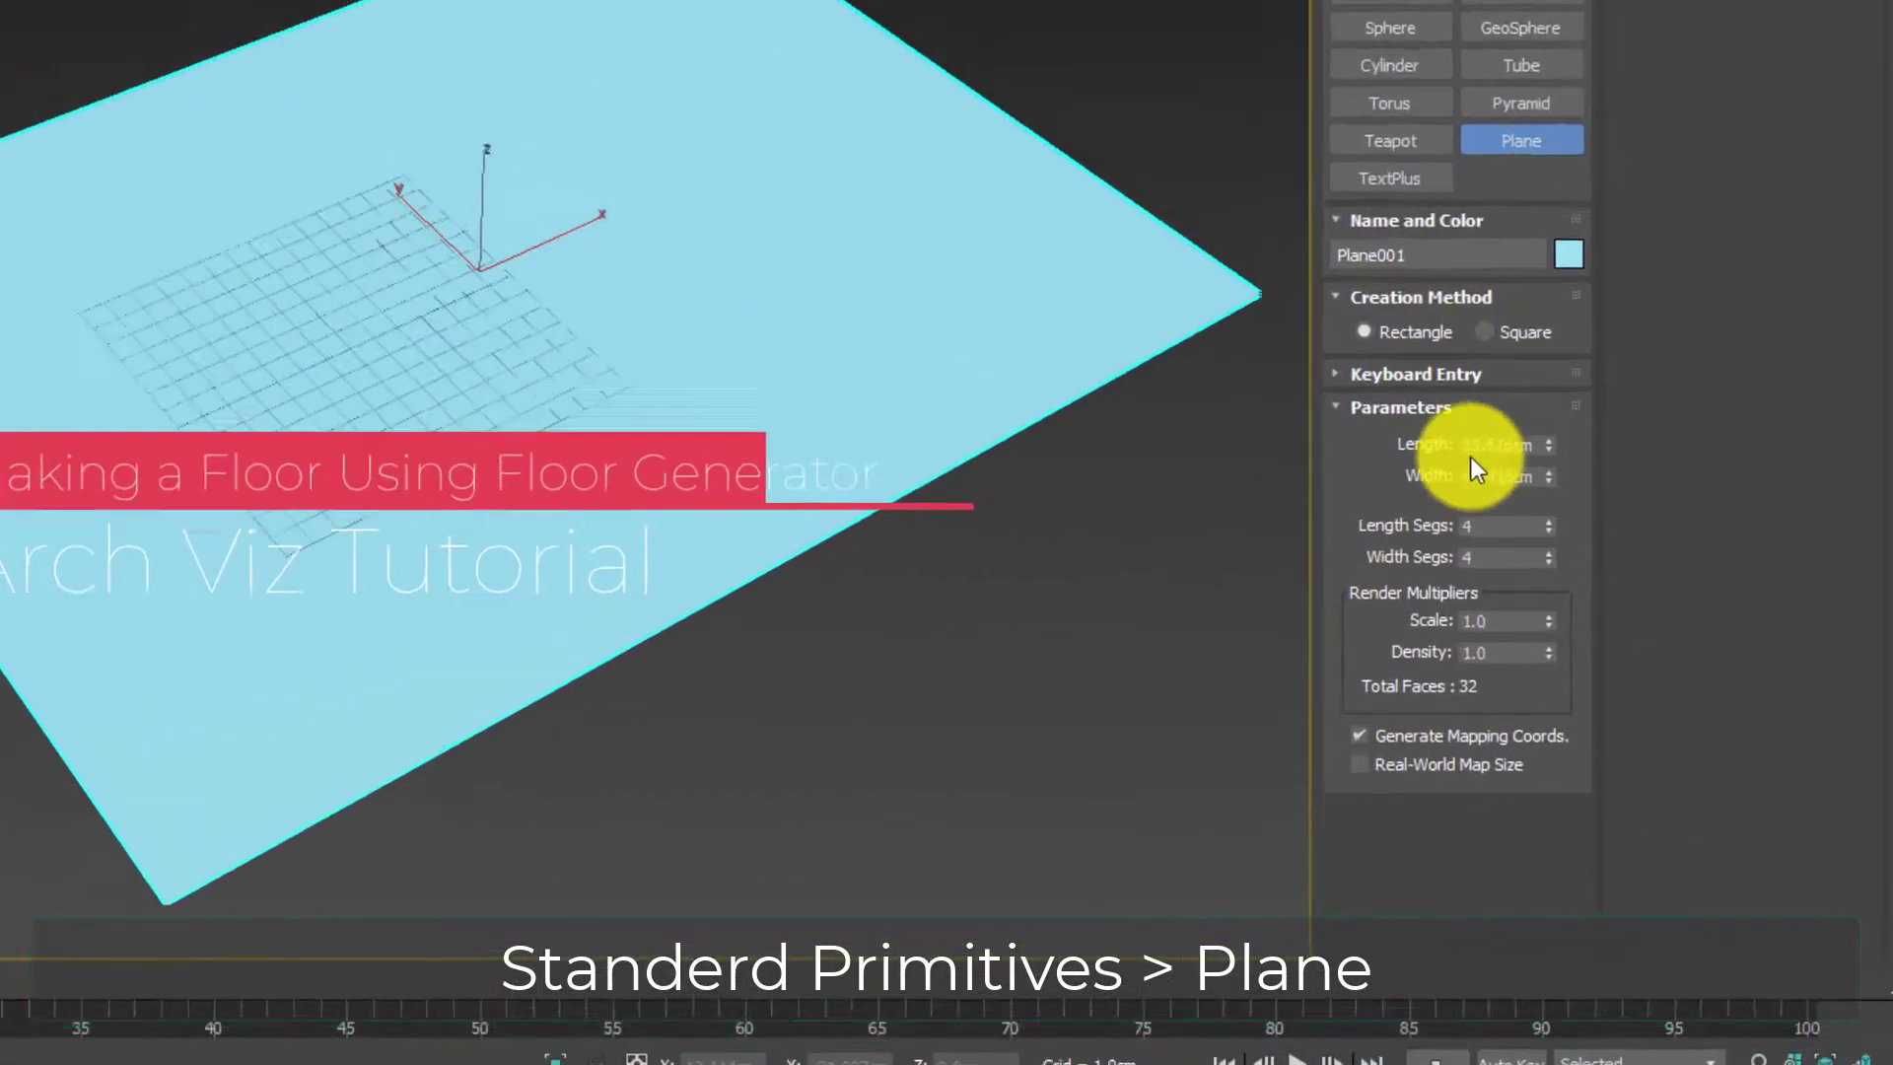
{"action": "double_click", "coordinate": [1623, 570]}
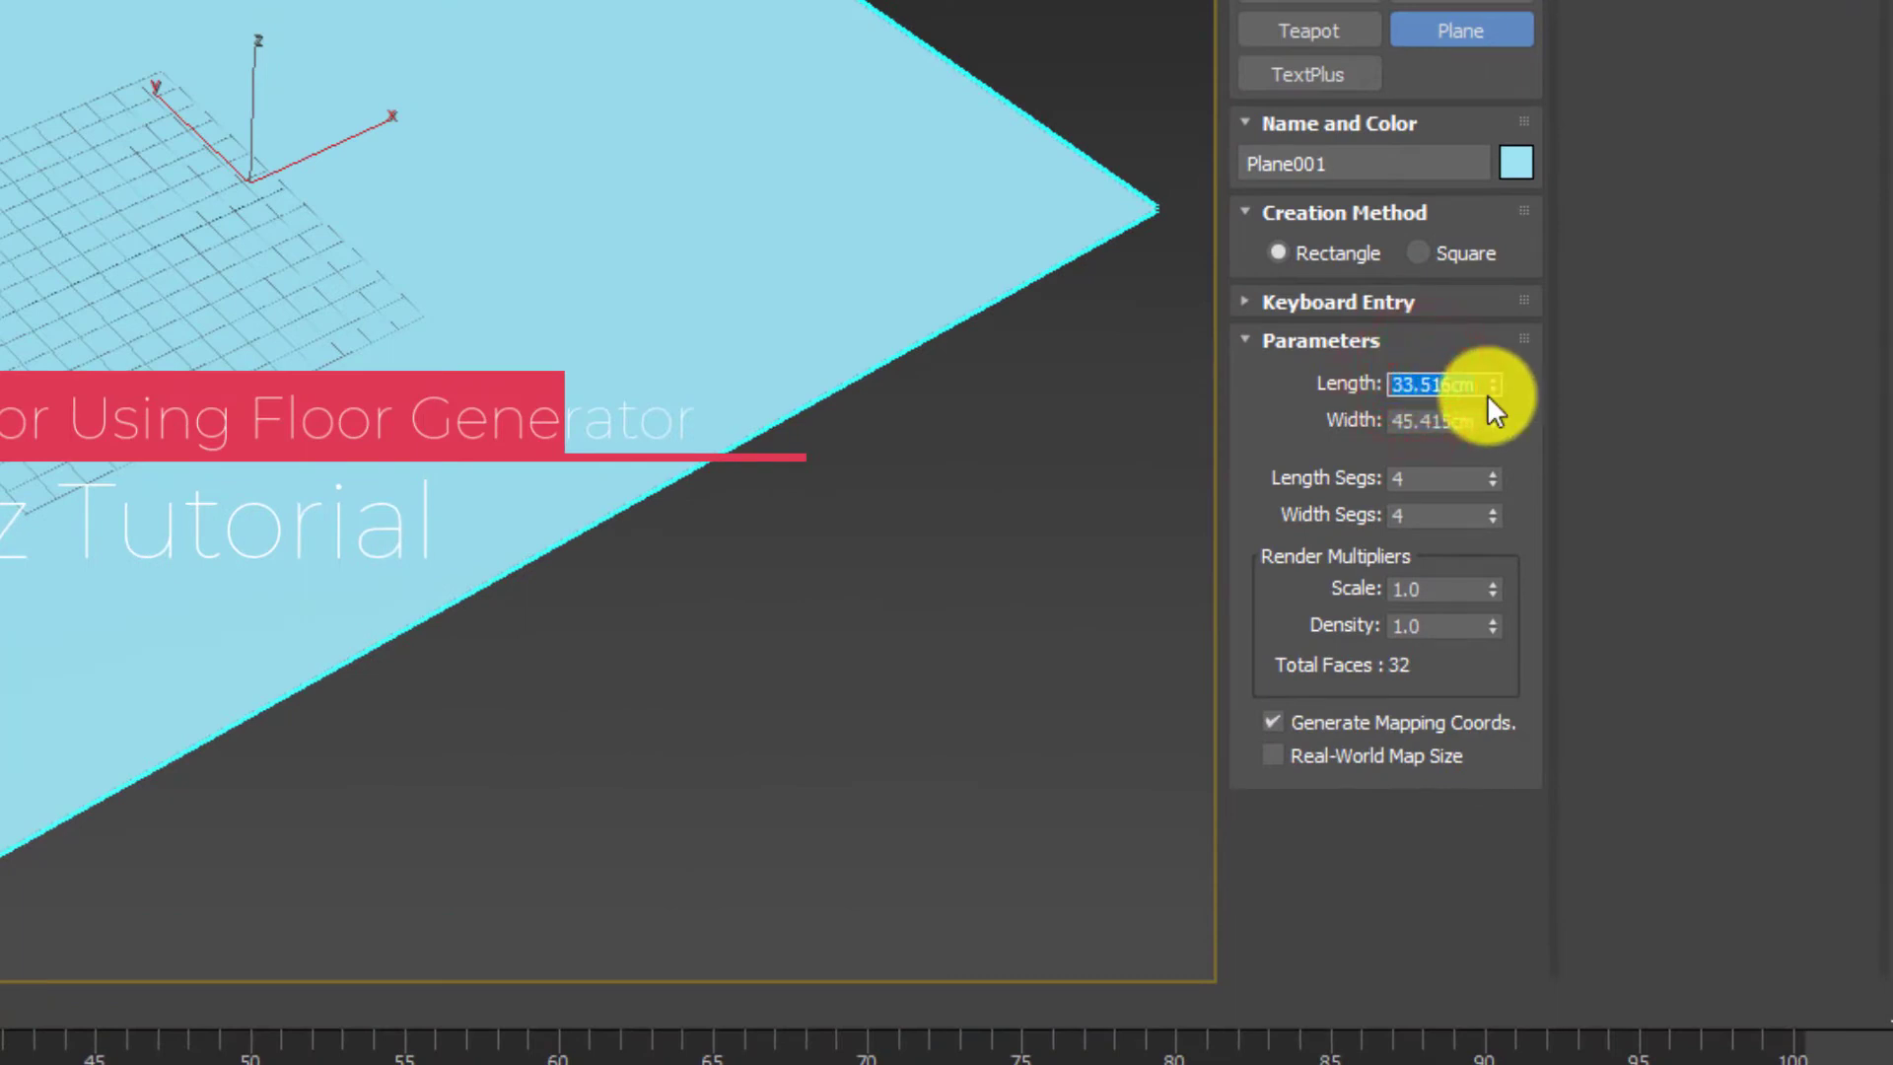
{"action": "type", "text": "4"}
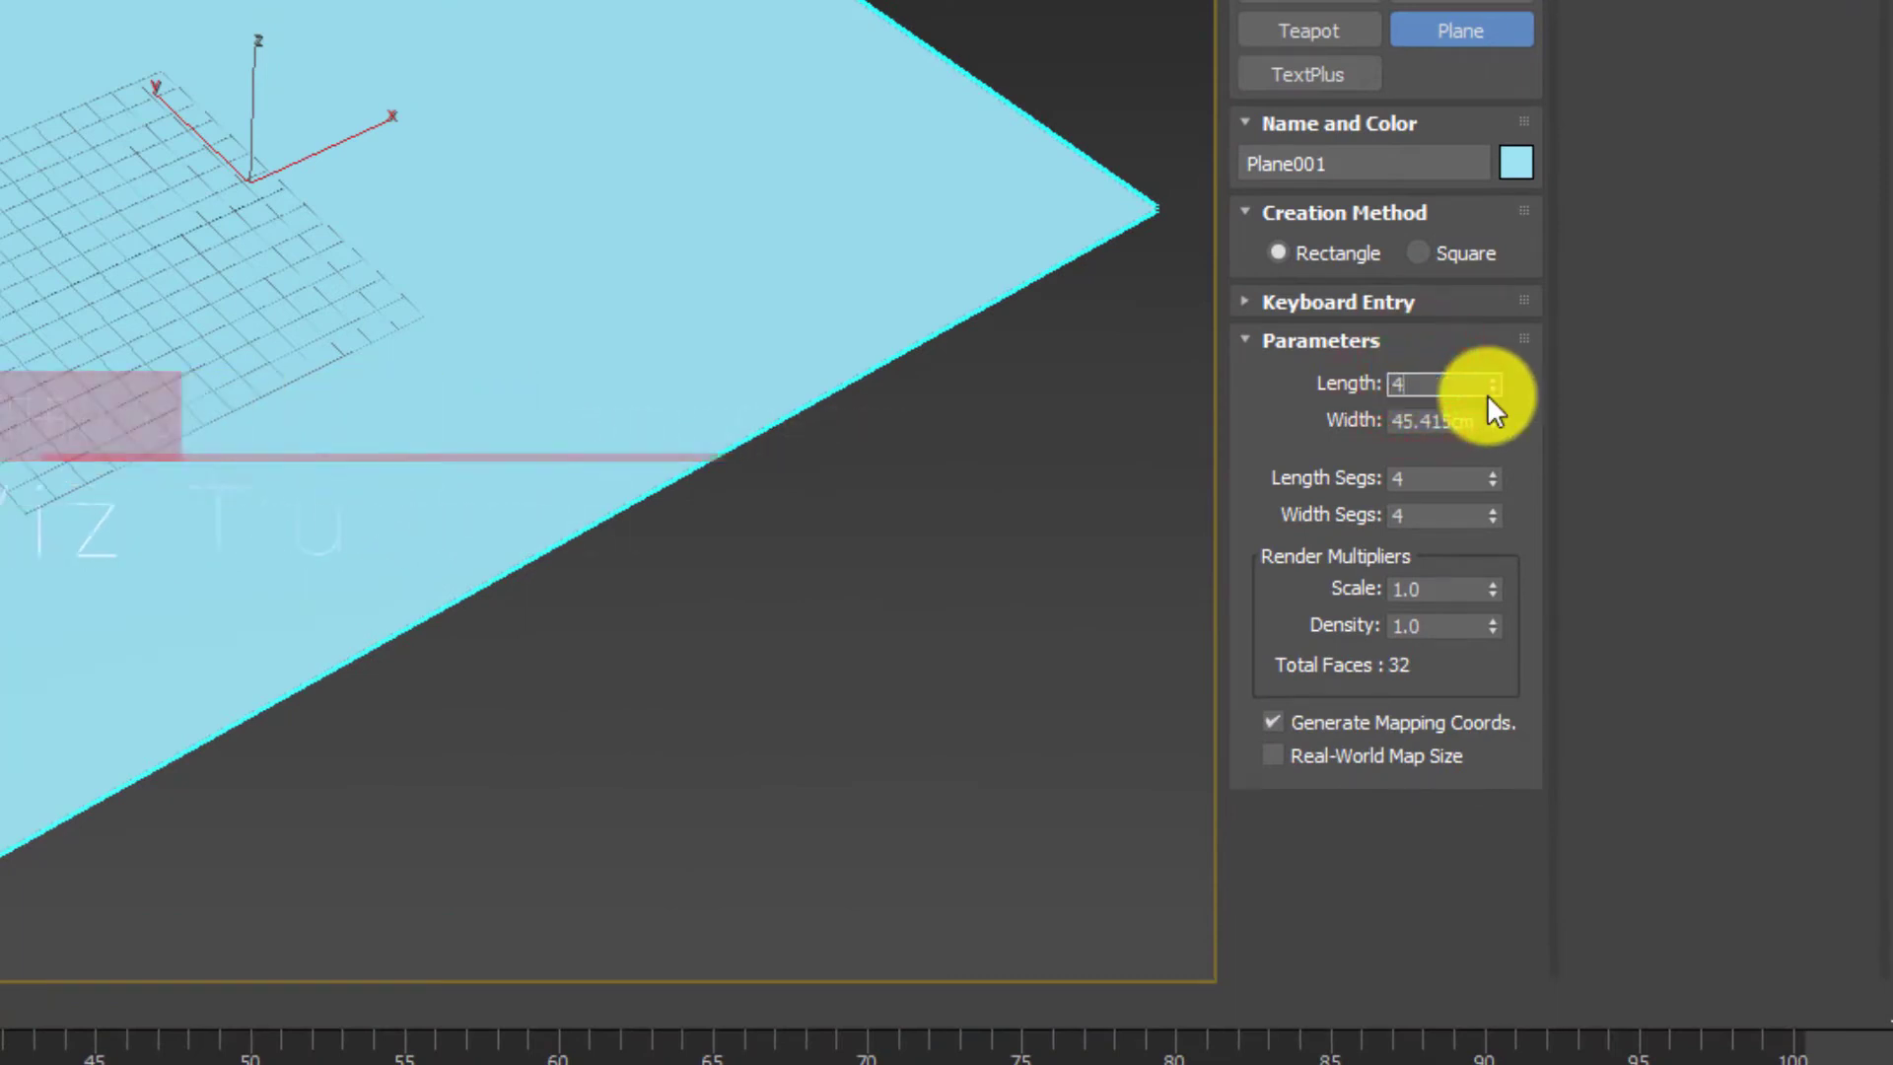
{"action": "type", "text": "30"}
{"action": "key", "text": "Return"}
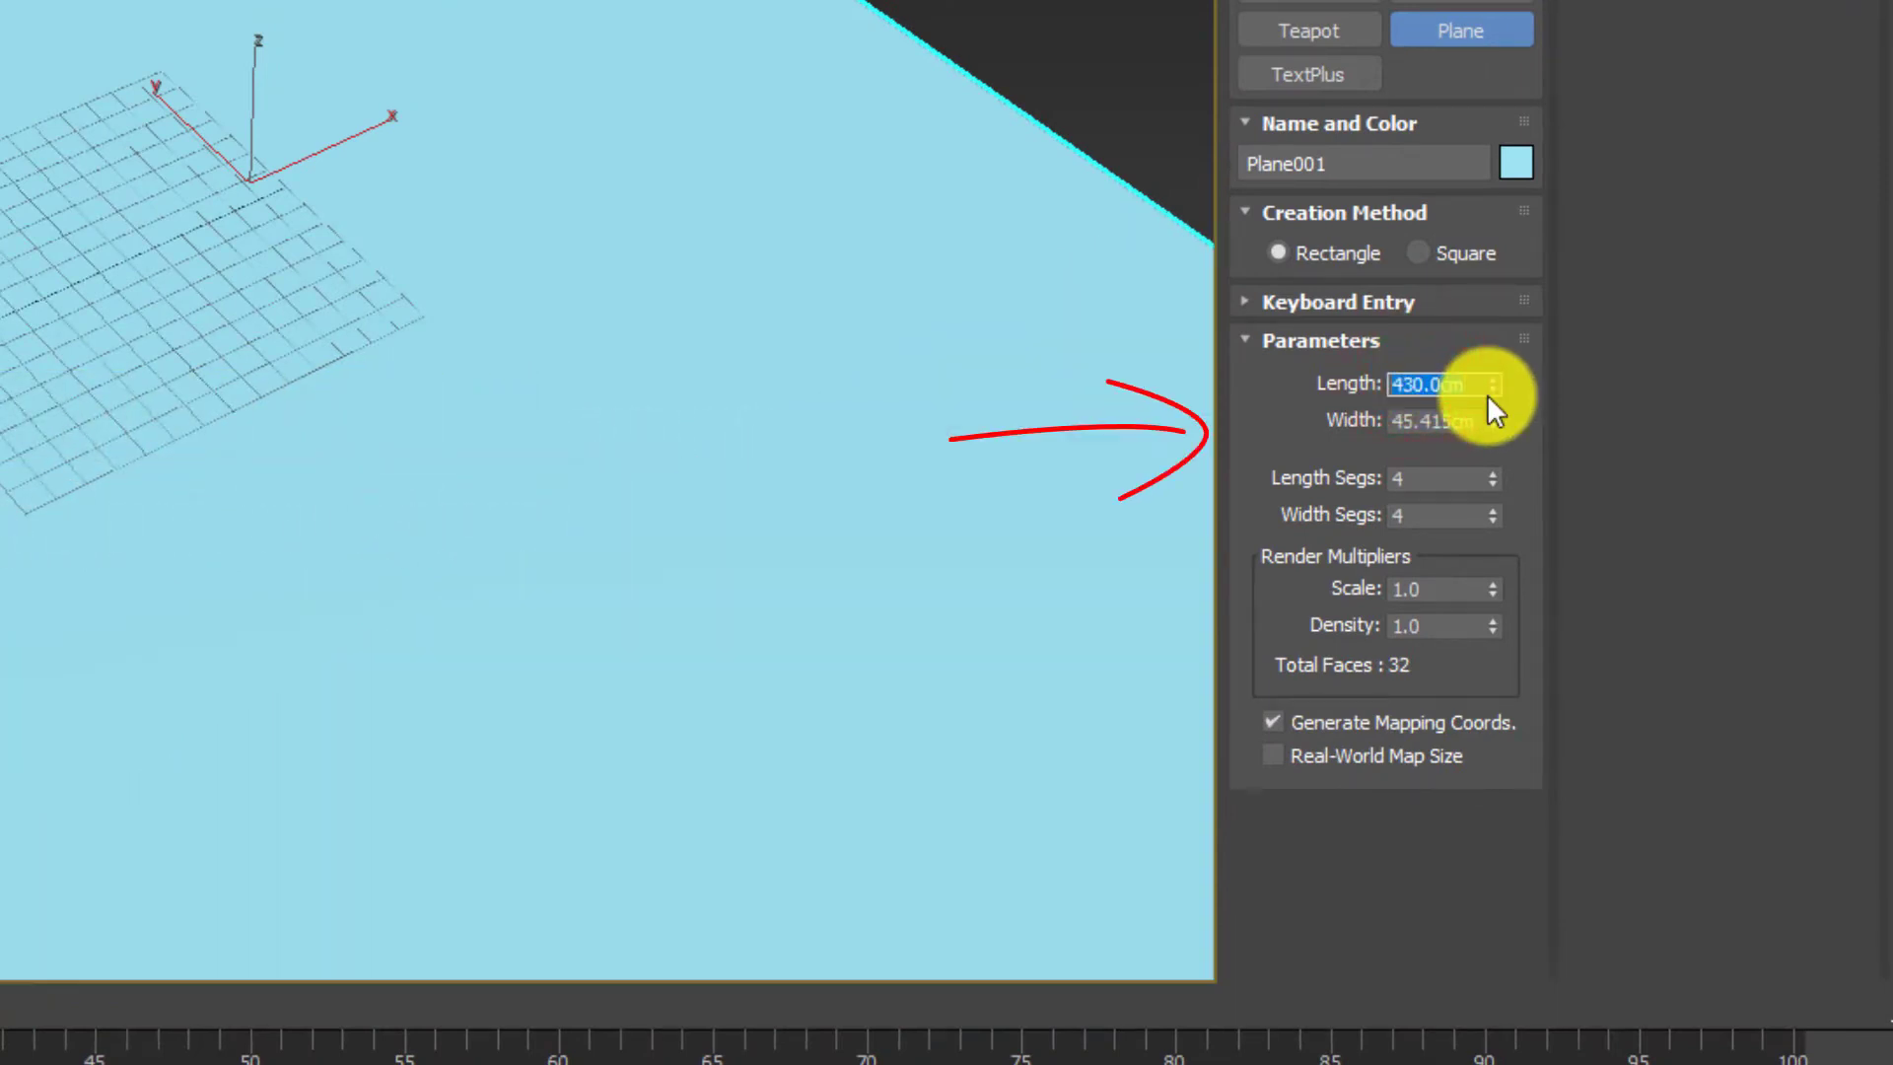
{"action": "left_click", "coordinate": [1478, 418]}
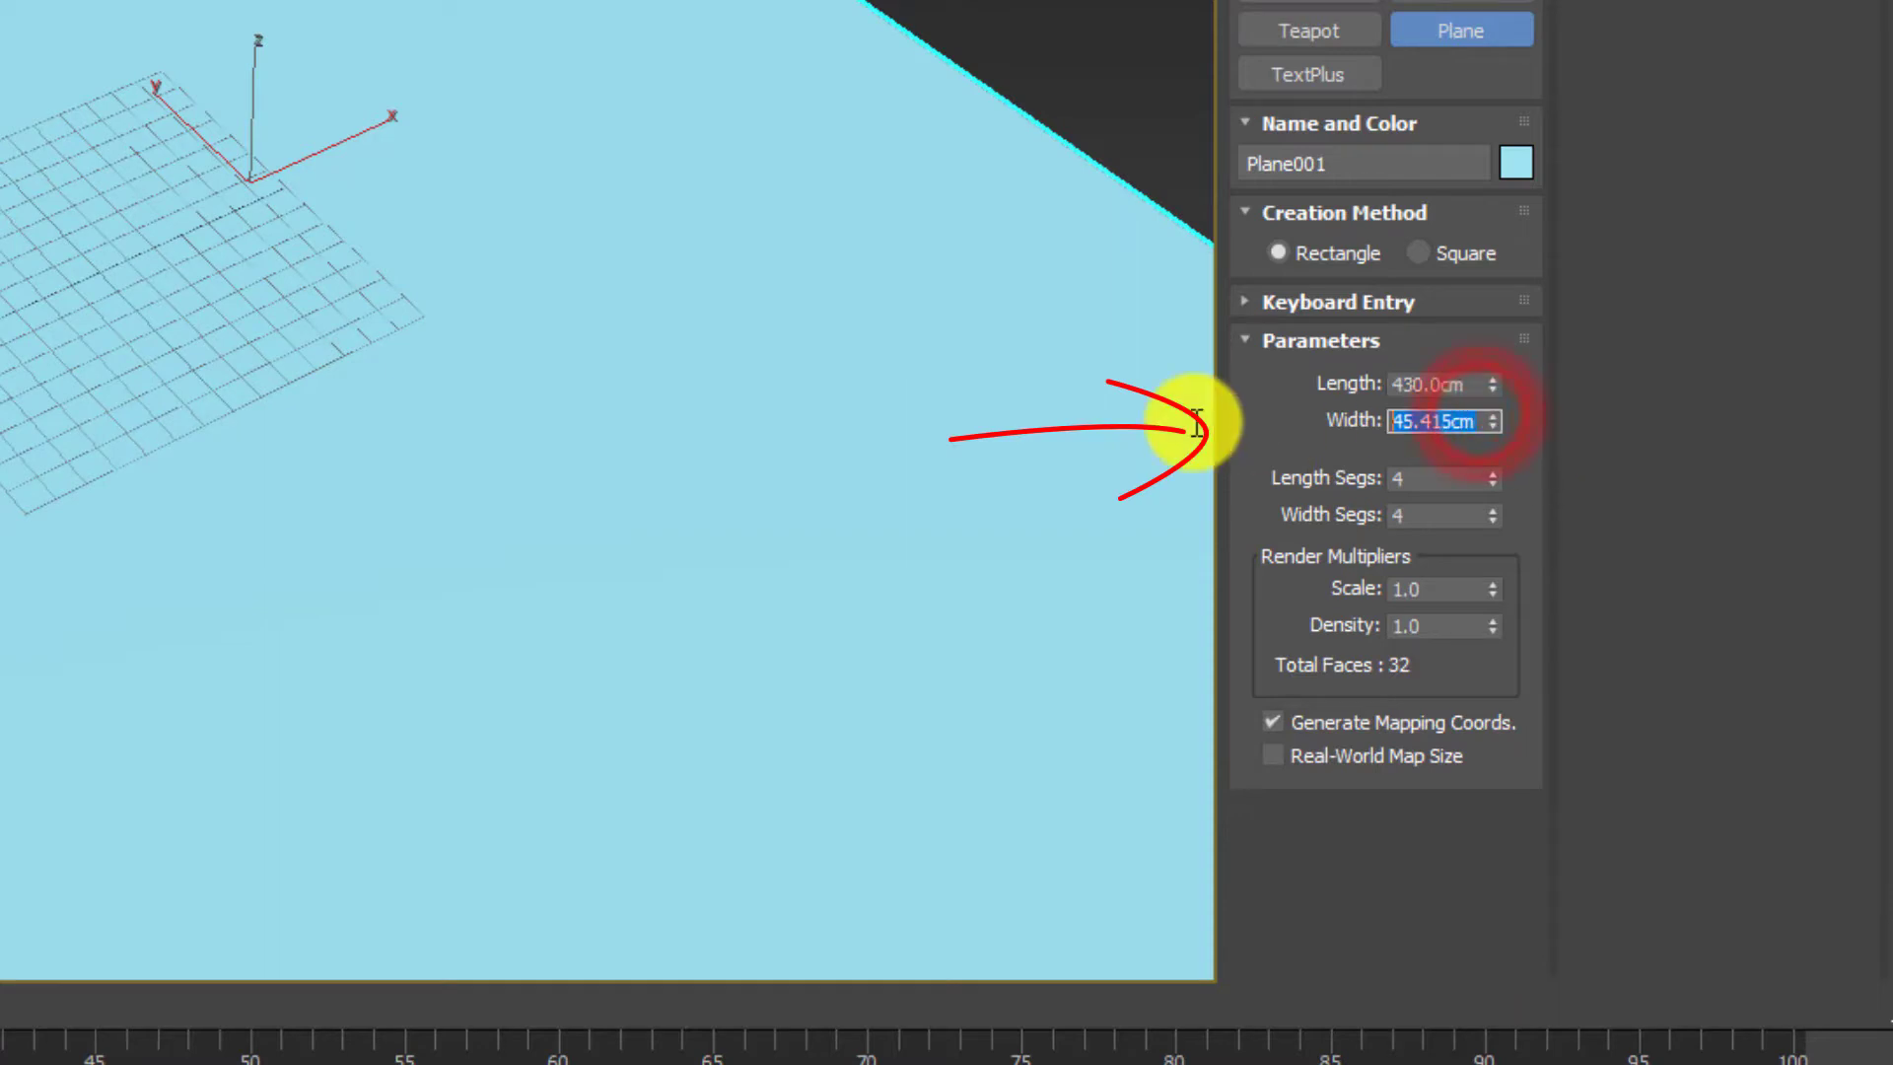
{"action": "key", "text": "Return"}
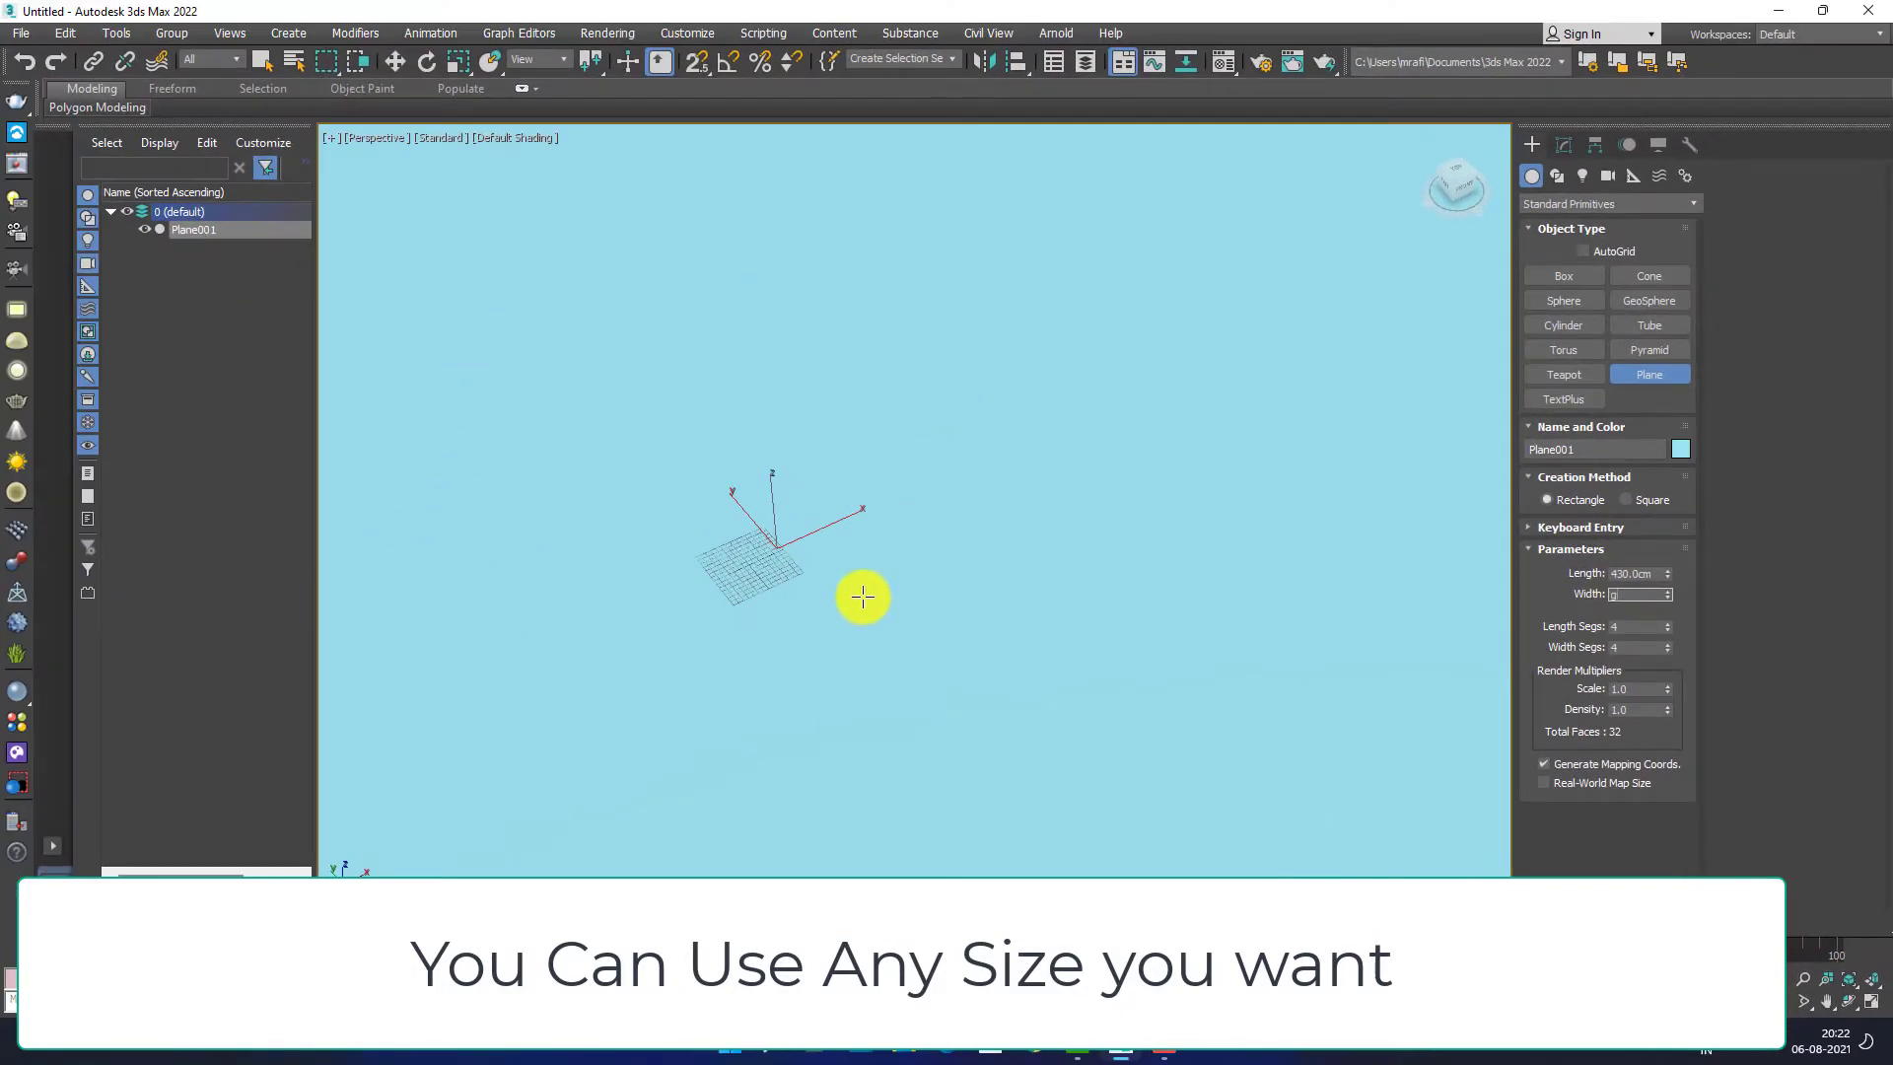
{"action": "key", "text": "Escape"}
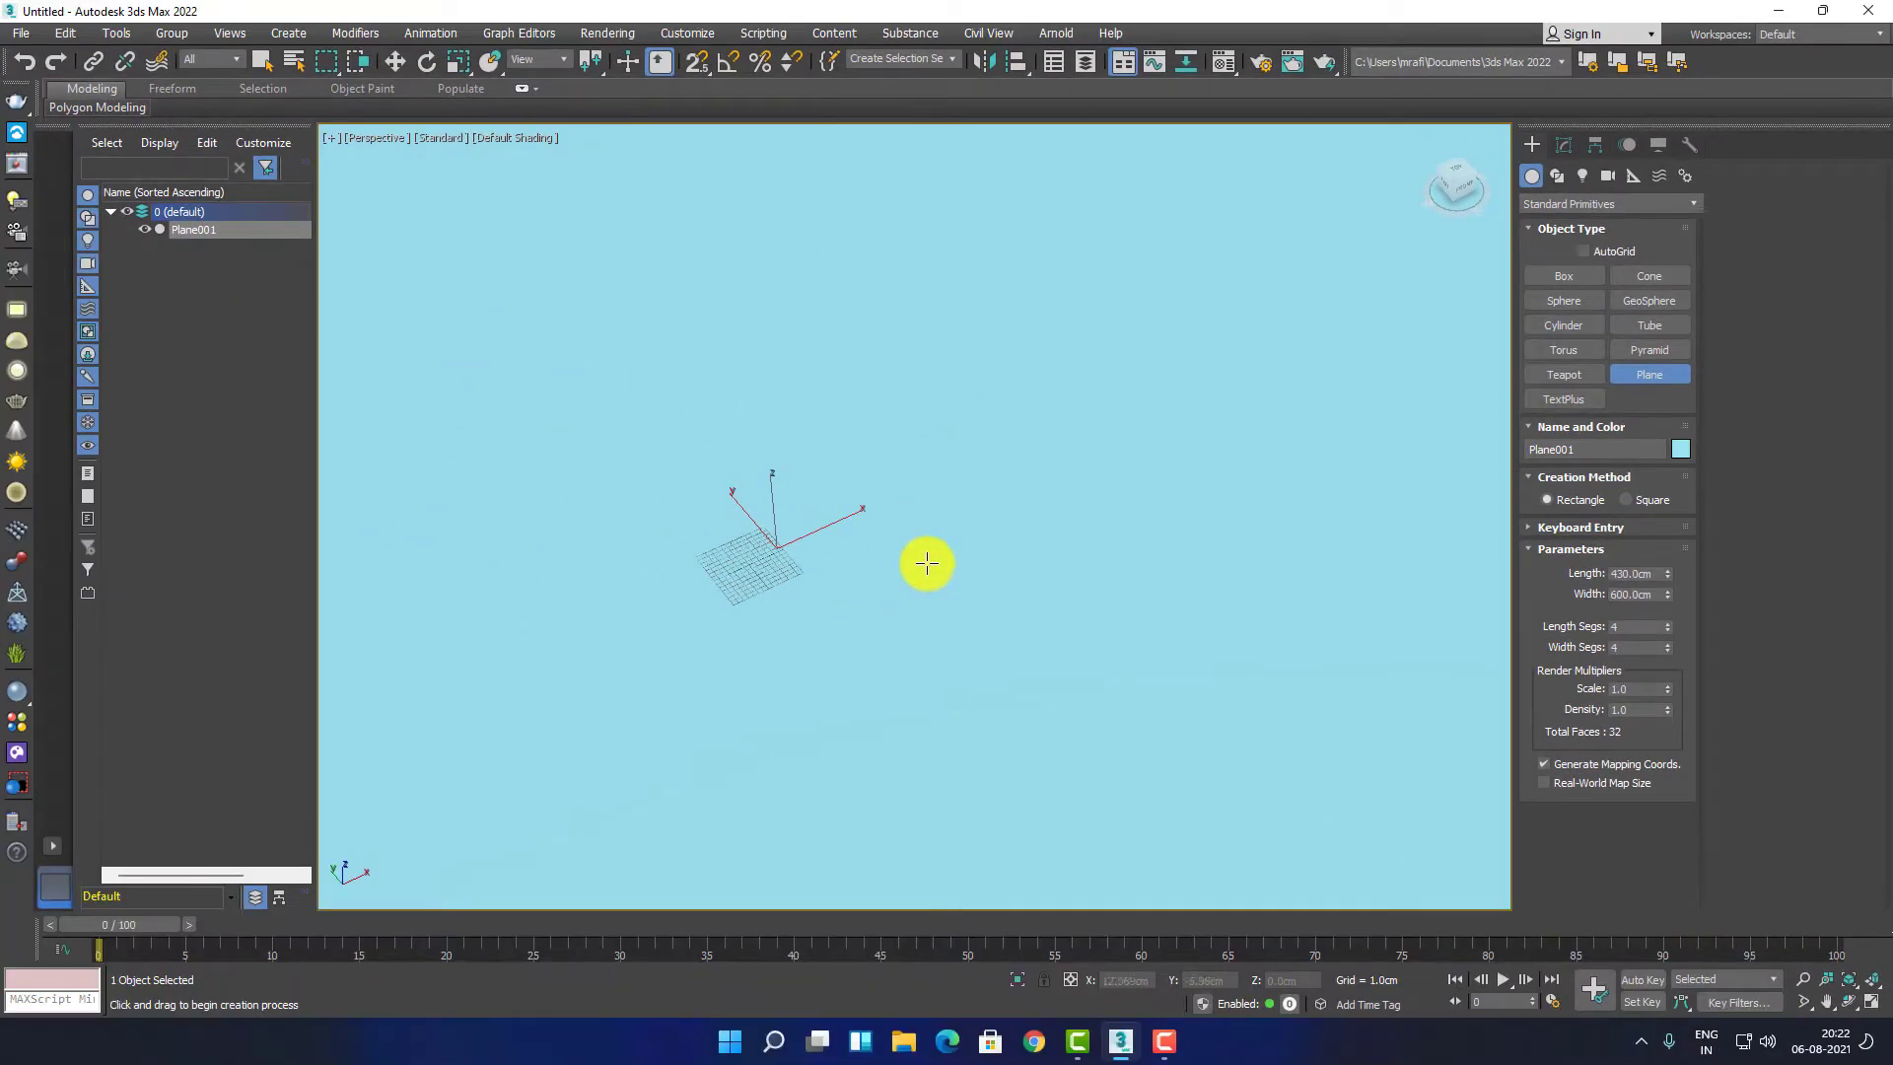
Step: Leave plane creation and change the plane's object color to the gray basic color
{"action": "scroll", "coordinate": [870, 562], "scroll_direction": "down", "scroll_amount": 3}
{"action": "scroll", "coordinate": [870, 562], "scroll_direction": "down", "scroll_amount": 5}
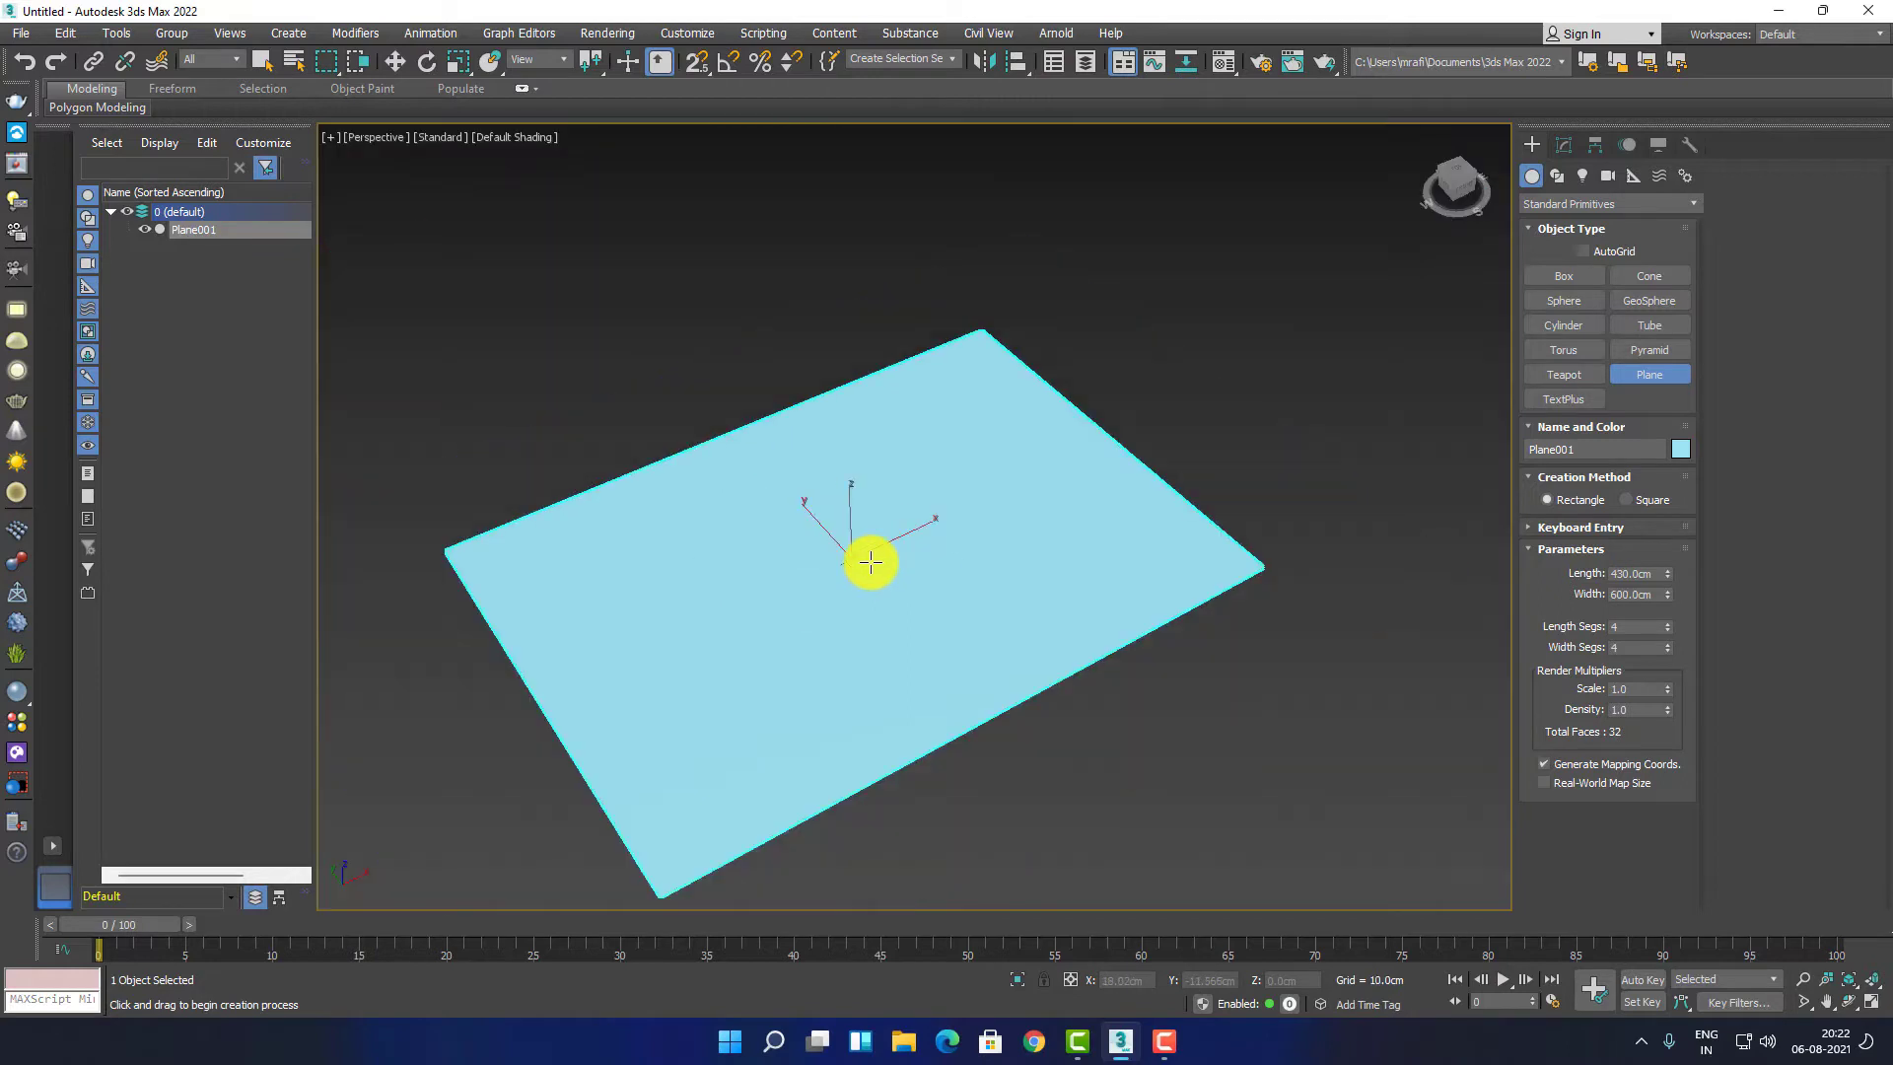
{"action": "left_click", "coordinate": [395, 61]}
{"action": "middle_click_drag", "start_coordinate": [899, 640], "coordinate": [908, 622], "text": "alt"}
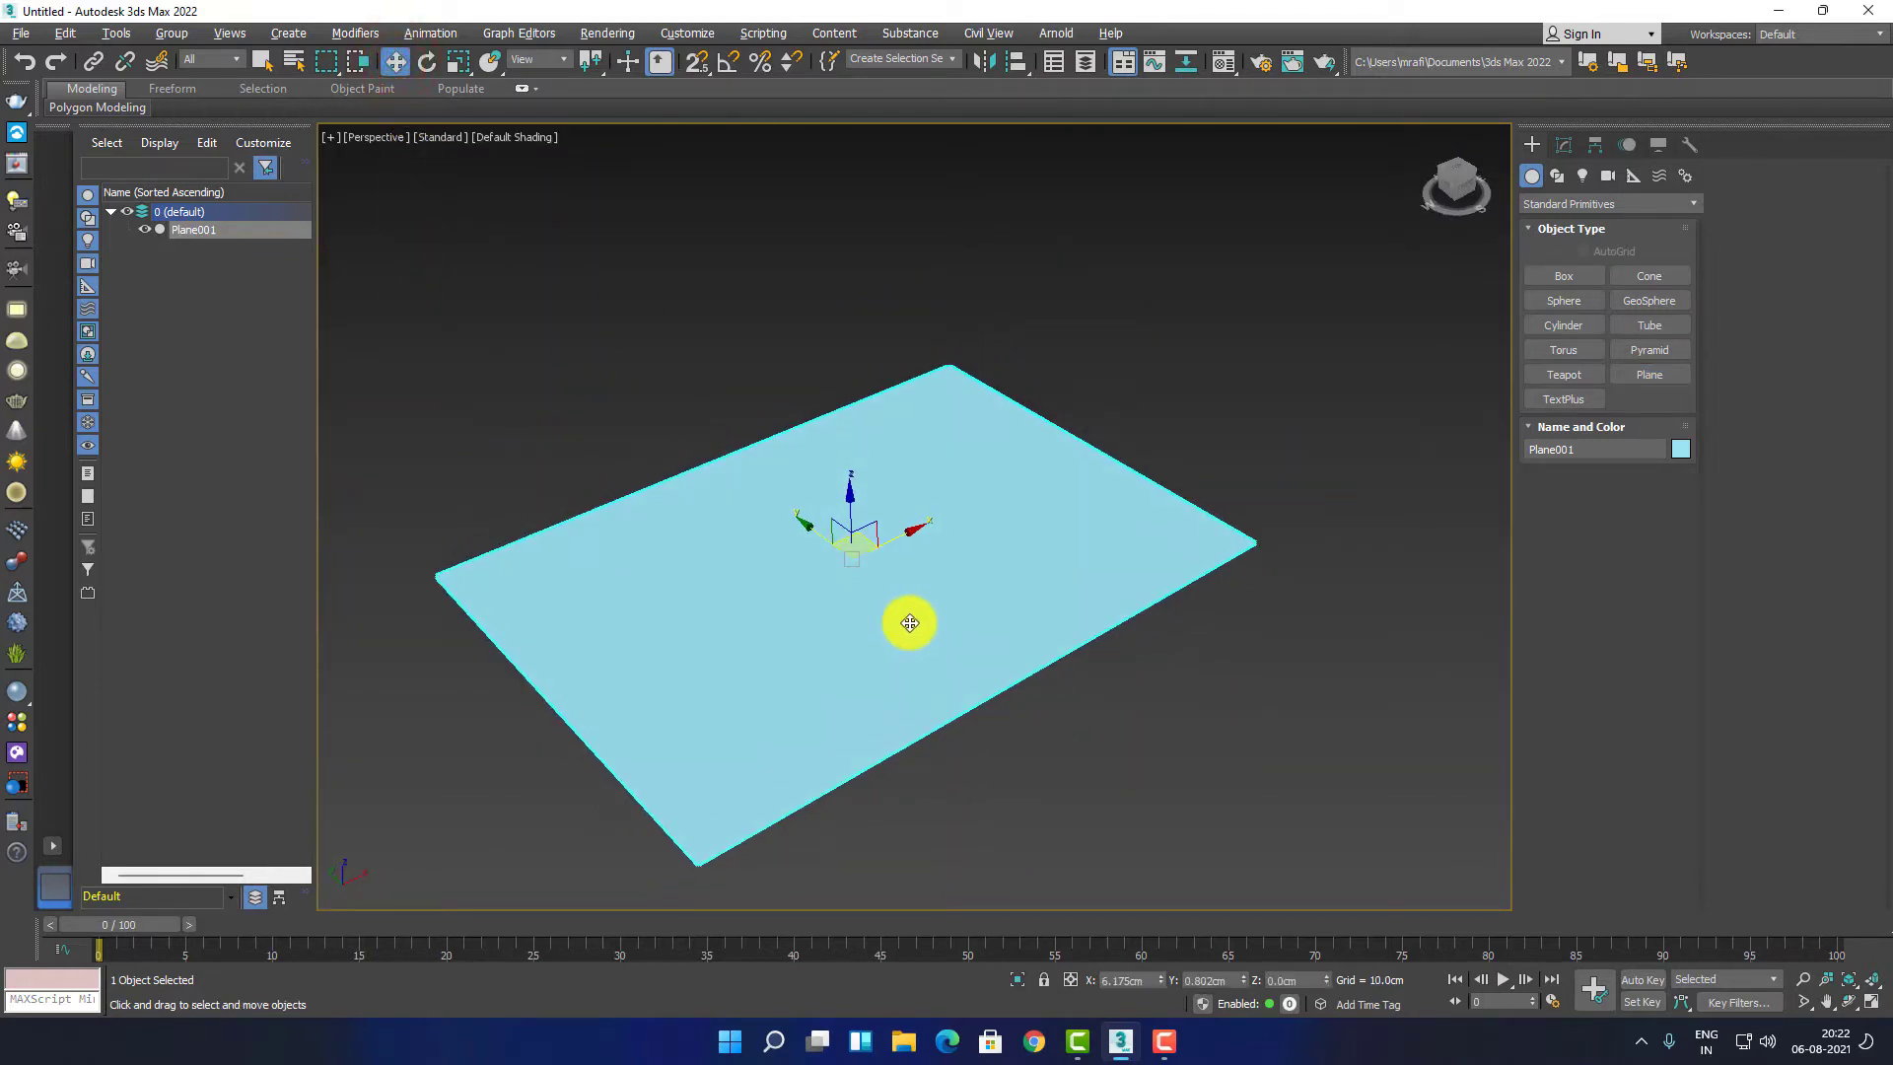
{"action": "left_click", "coordinate": [1679, 450]}
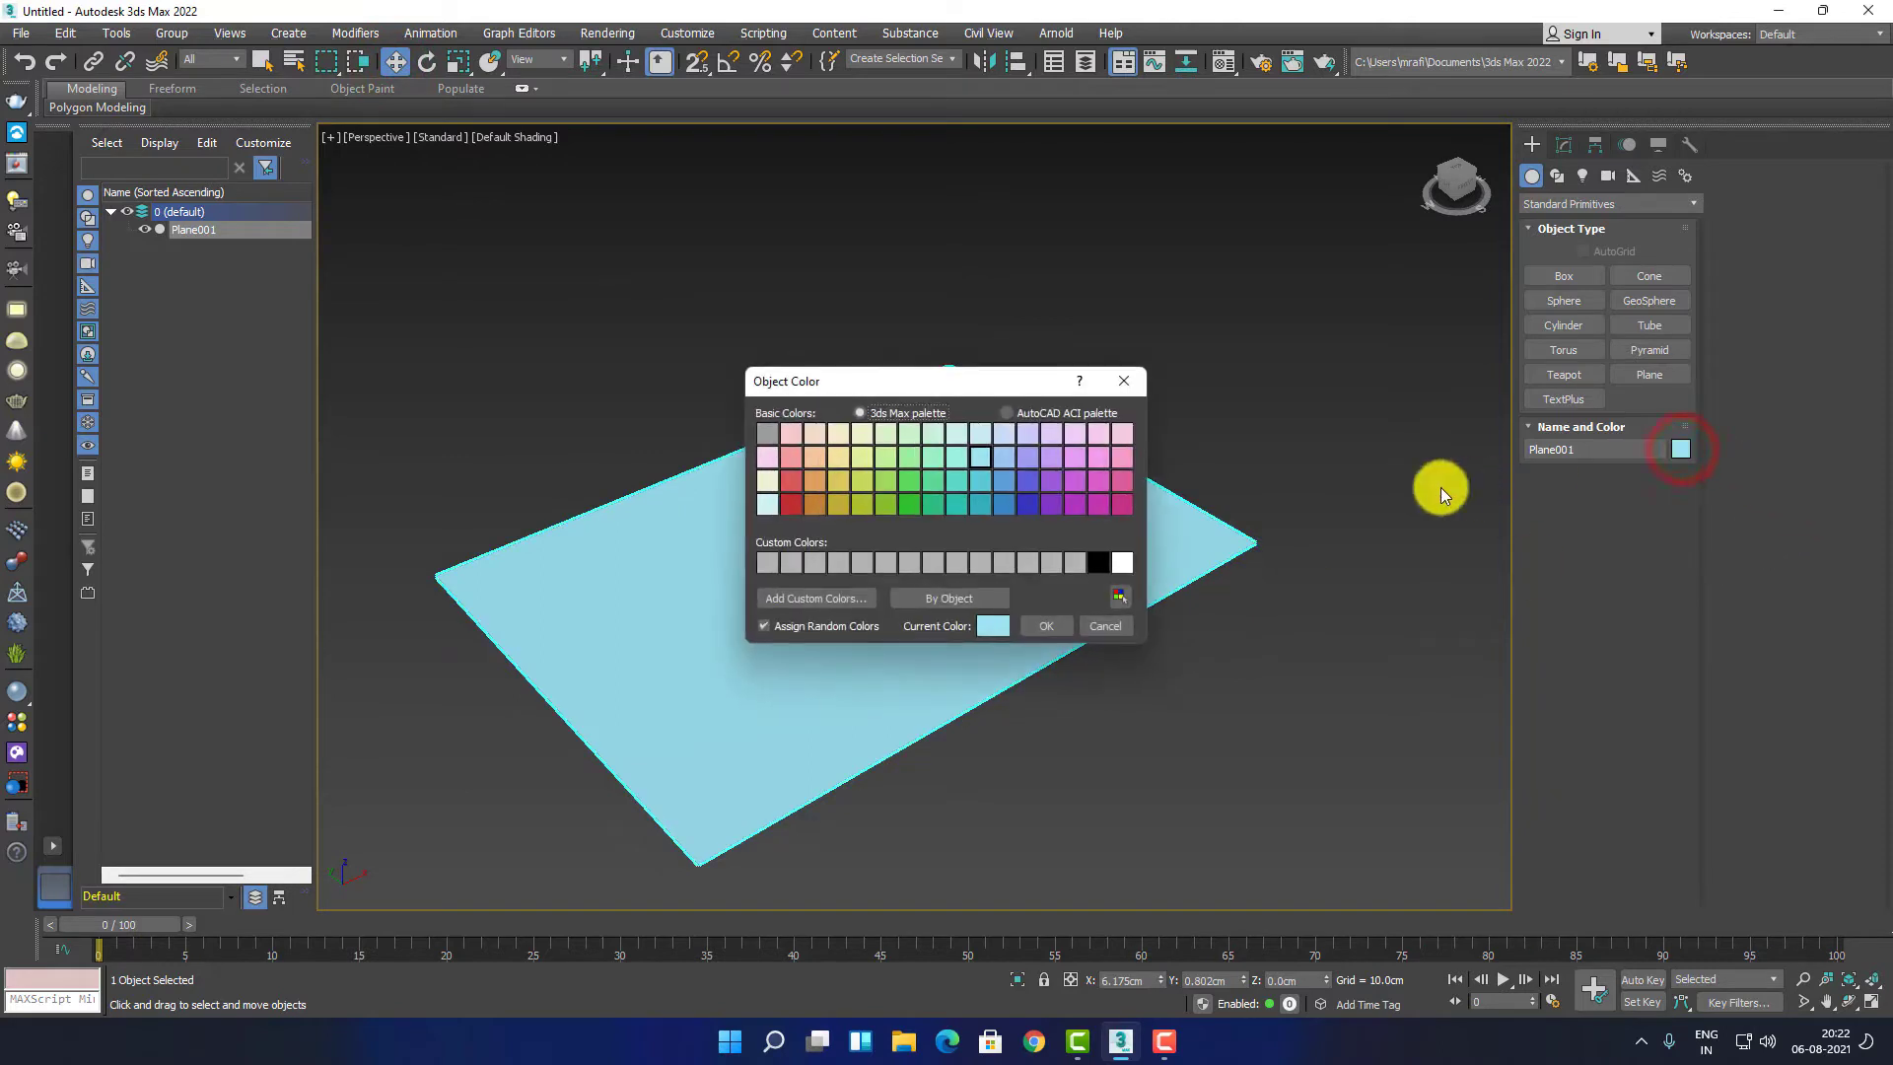
{"action": "left_click", "coordinate": [773, 507]}
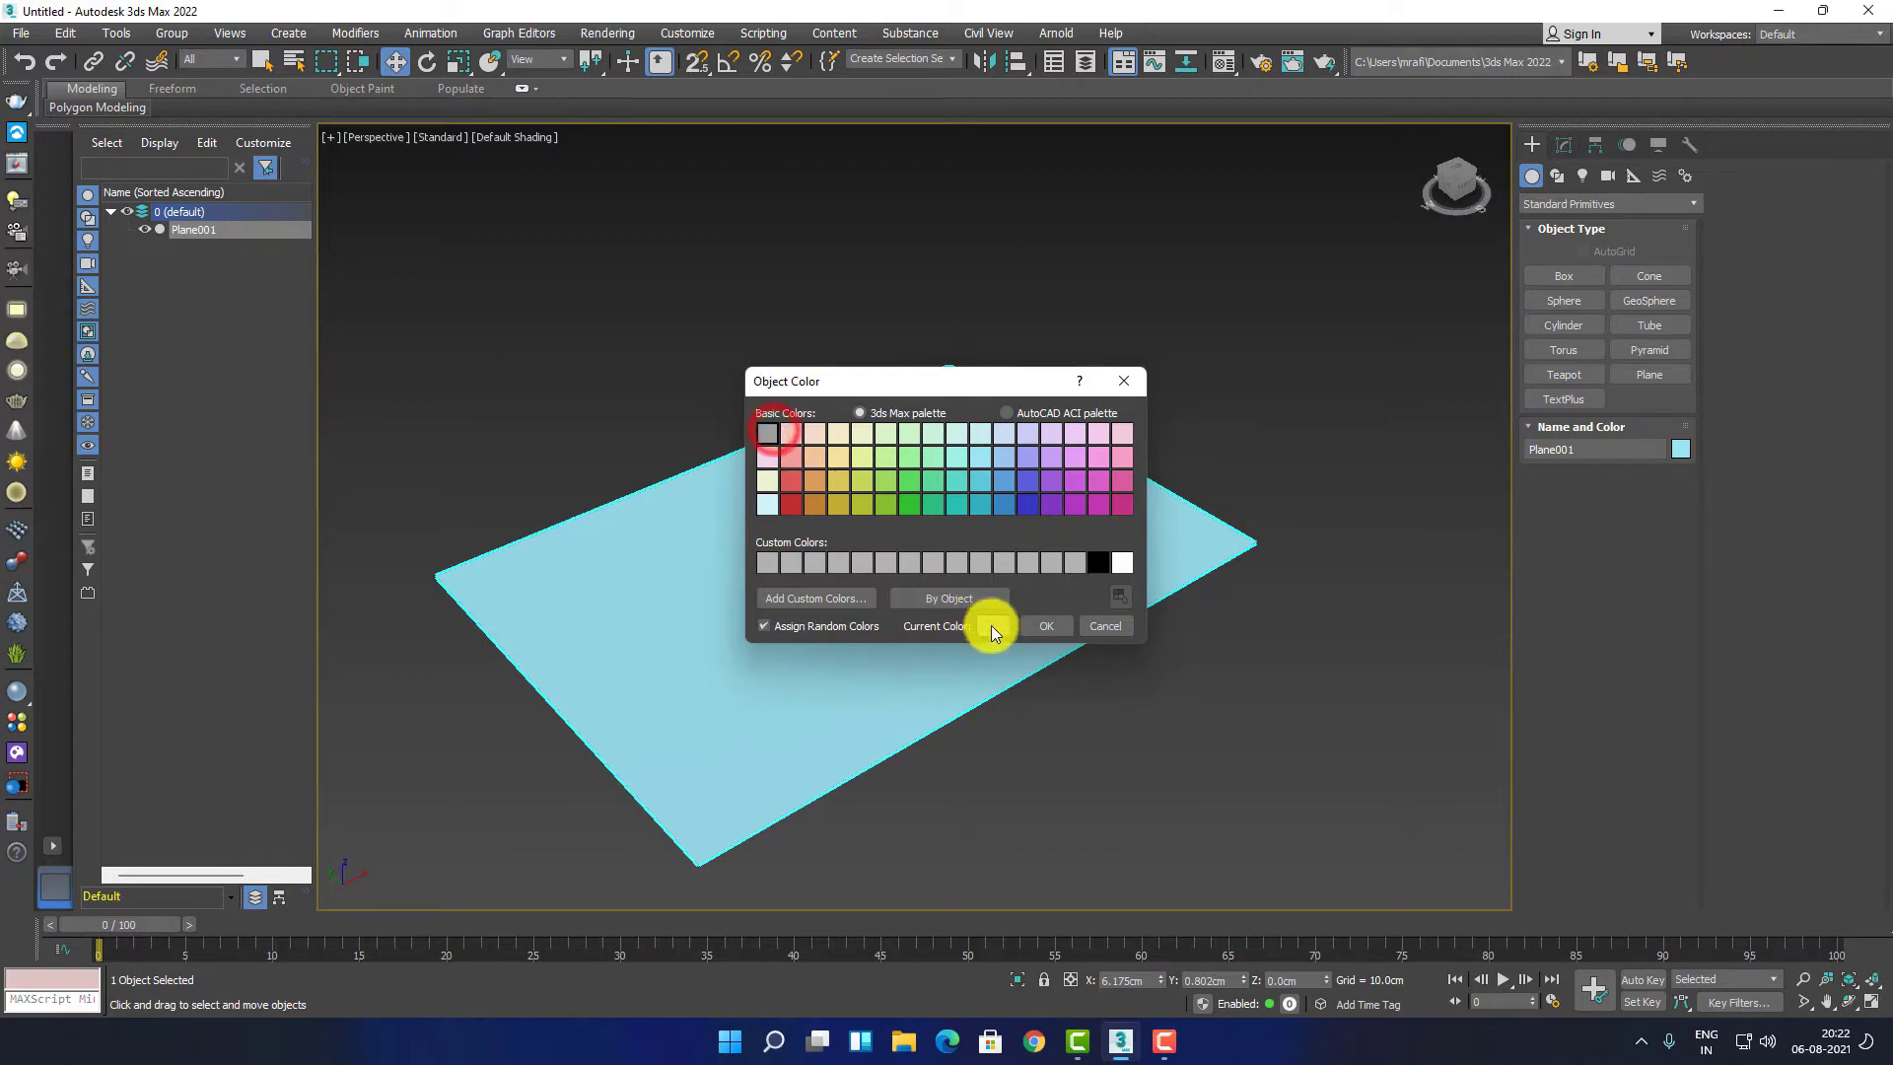
{"action": "left_click", "coordinate": [1045, 625]}
Step: Apply the FloorGenerator modifier to the plane and cancel the initial floor creation at the default board size
{"action": "scroll", "coordinate": [867, 729], "scroll_direction": "up", "scroll_amount": 3}
{"action": "middle_click_drag", "start_coordinate": [924, 707], "coordinate": [984, 691]}
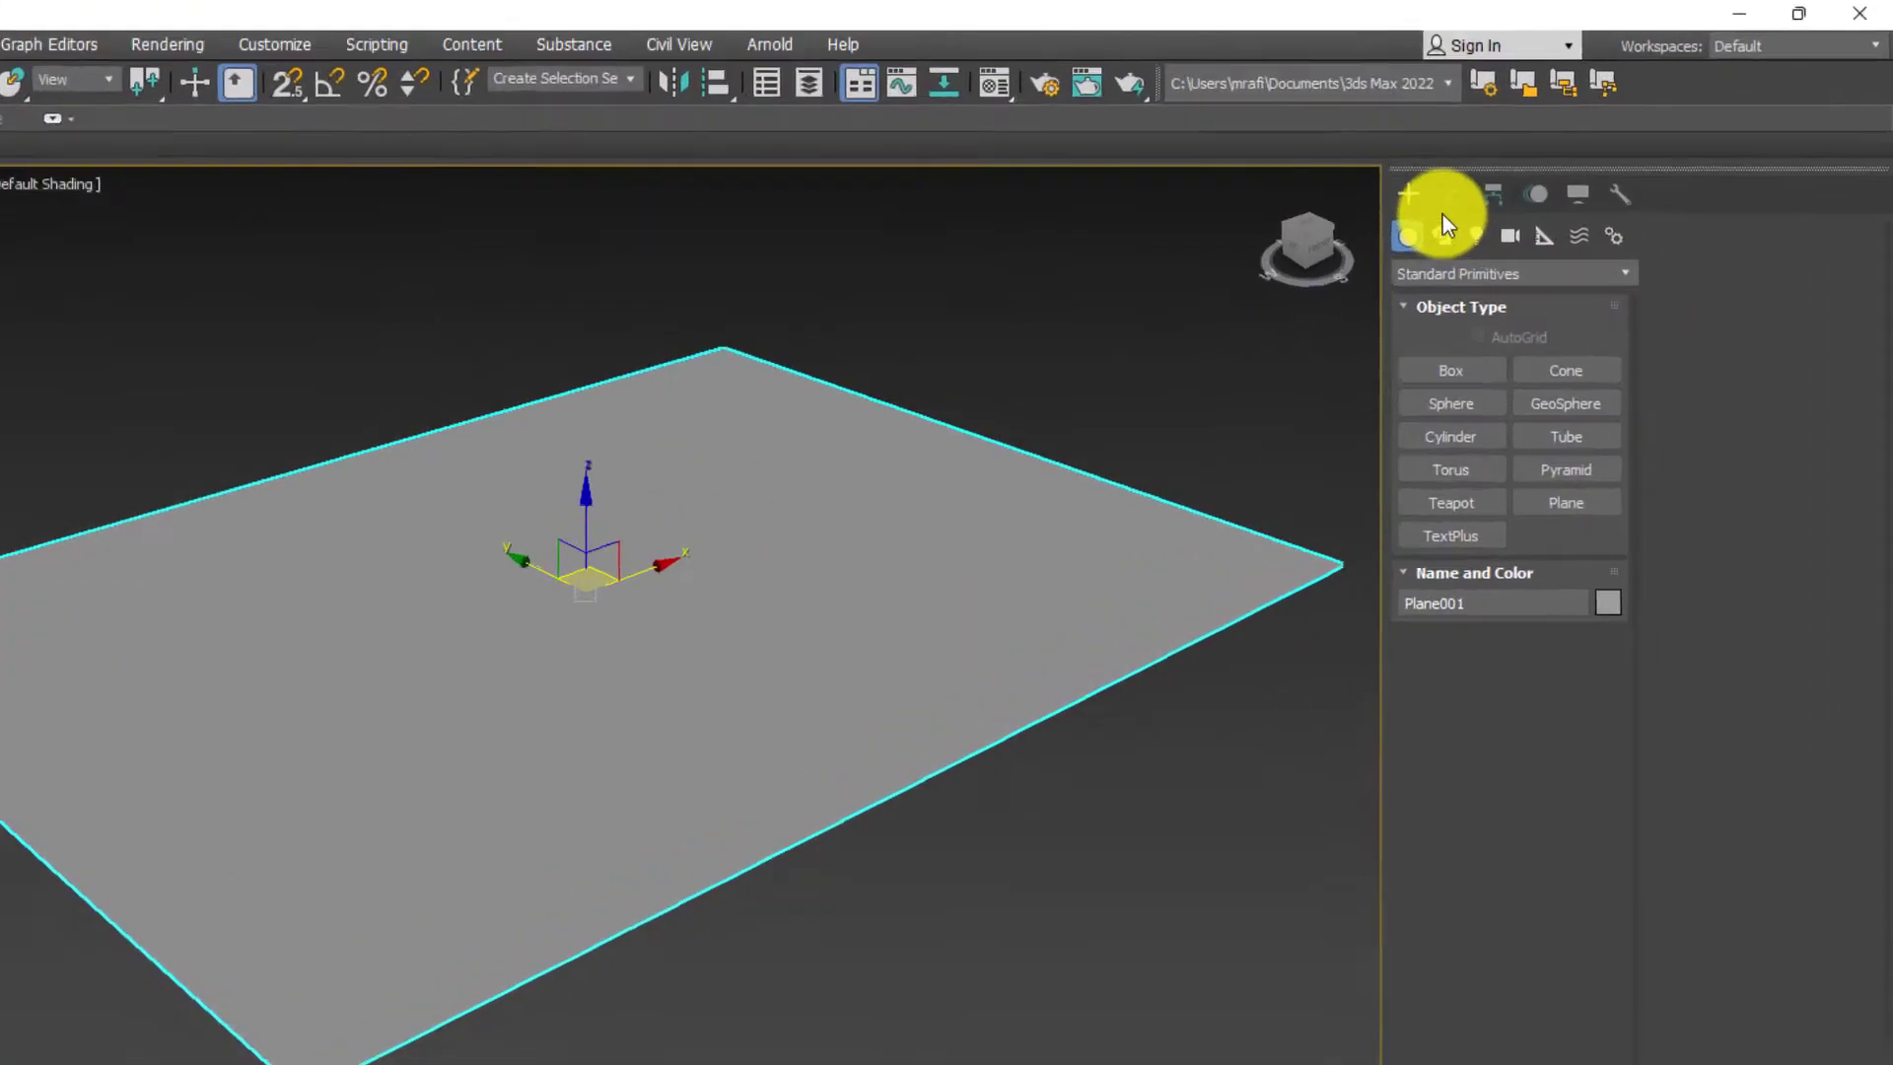
{"action": "left_click", "coordinate": [1563, 145]}
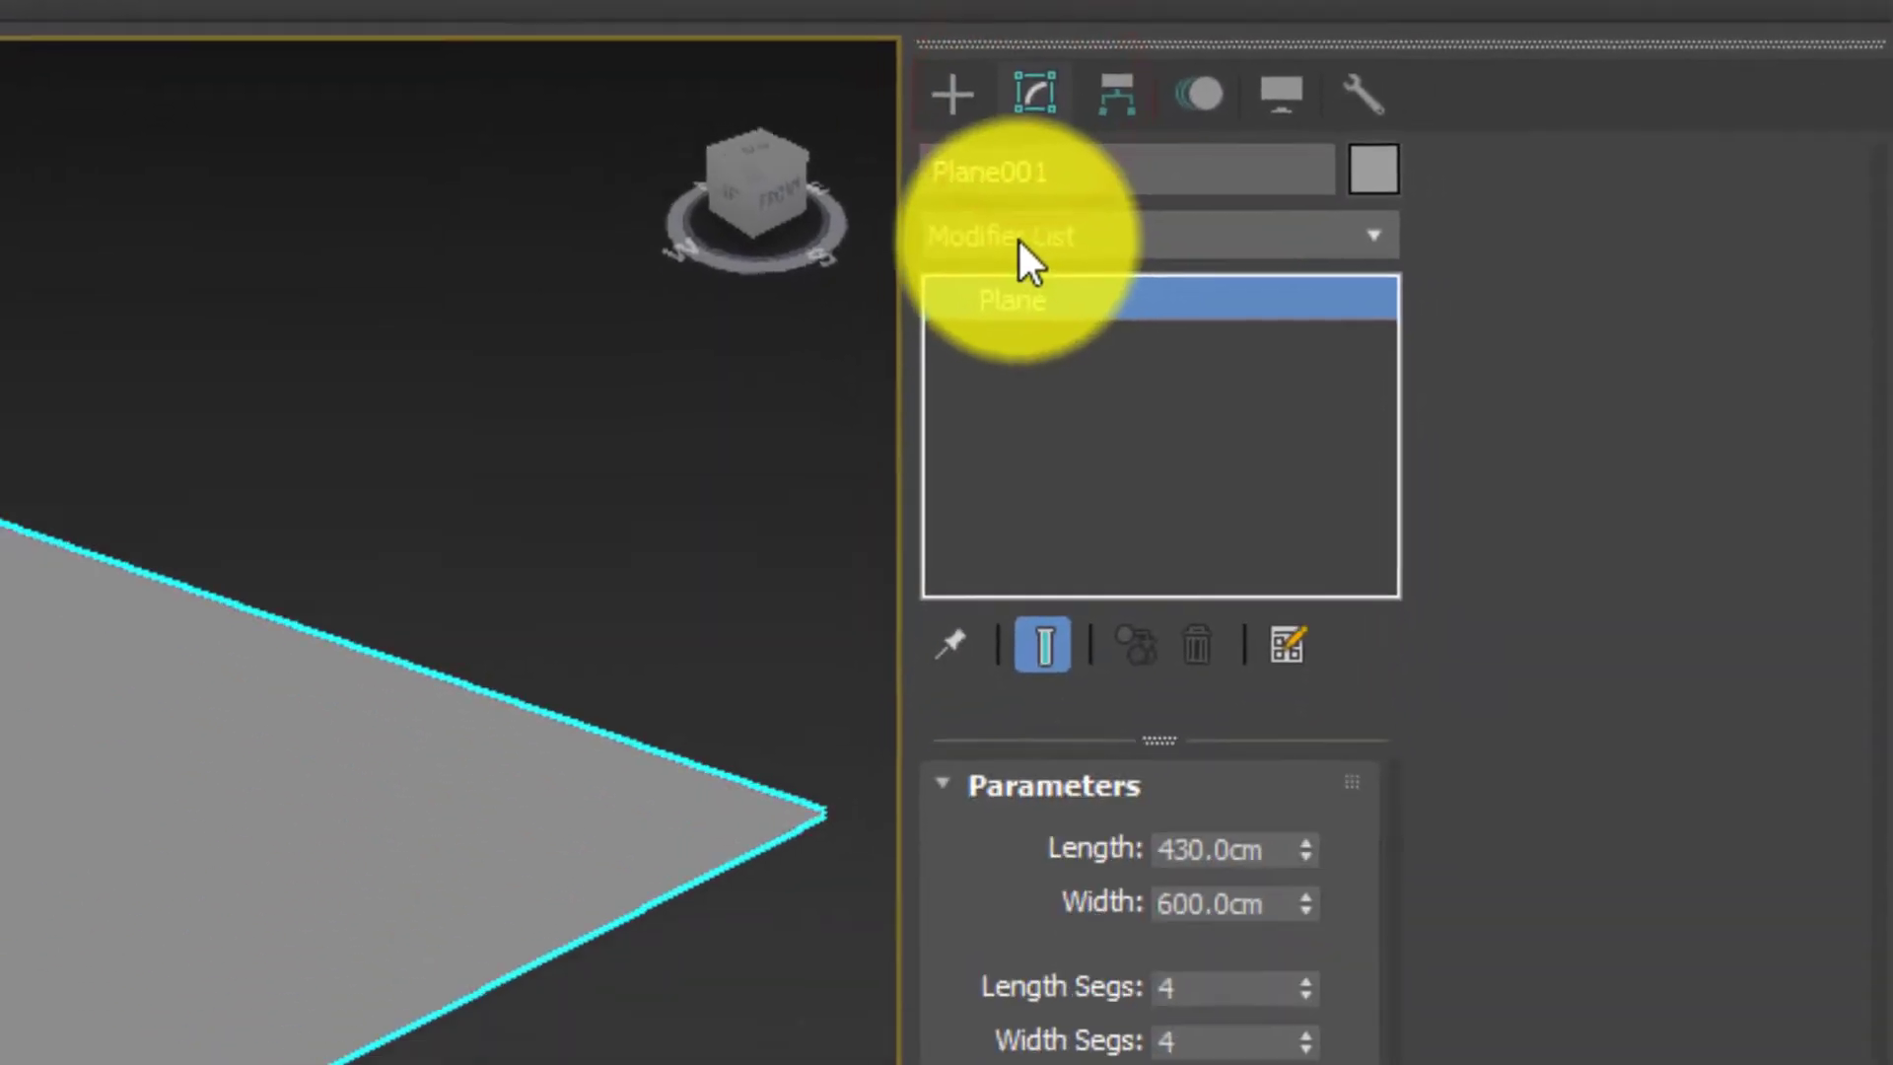
{"action": "left_click", "coordinate": [1018, 237]}
{"action": "scroll", "coordinate": [1148, 15], "scroll_direction": "down", "scroll_amount": 10}
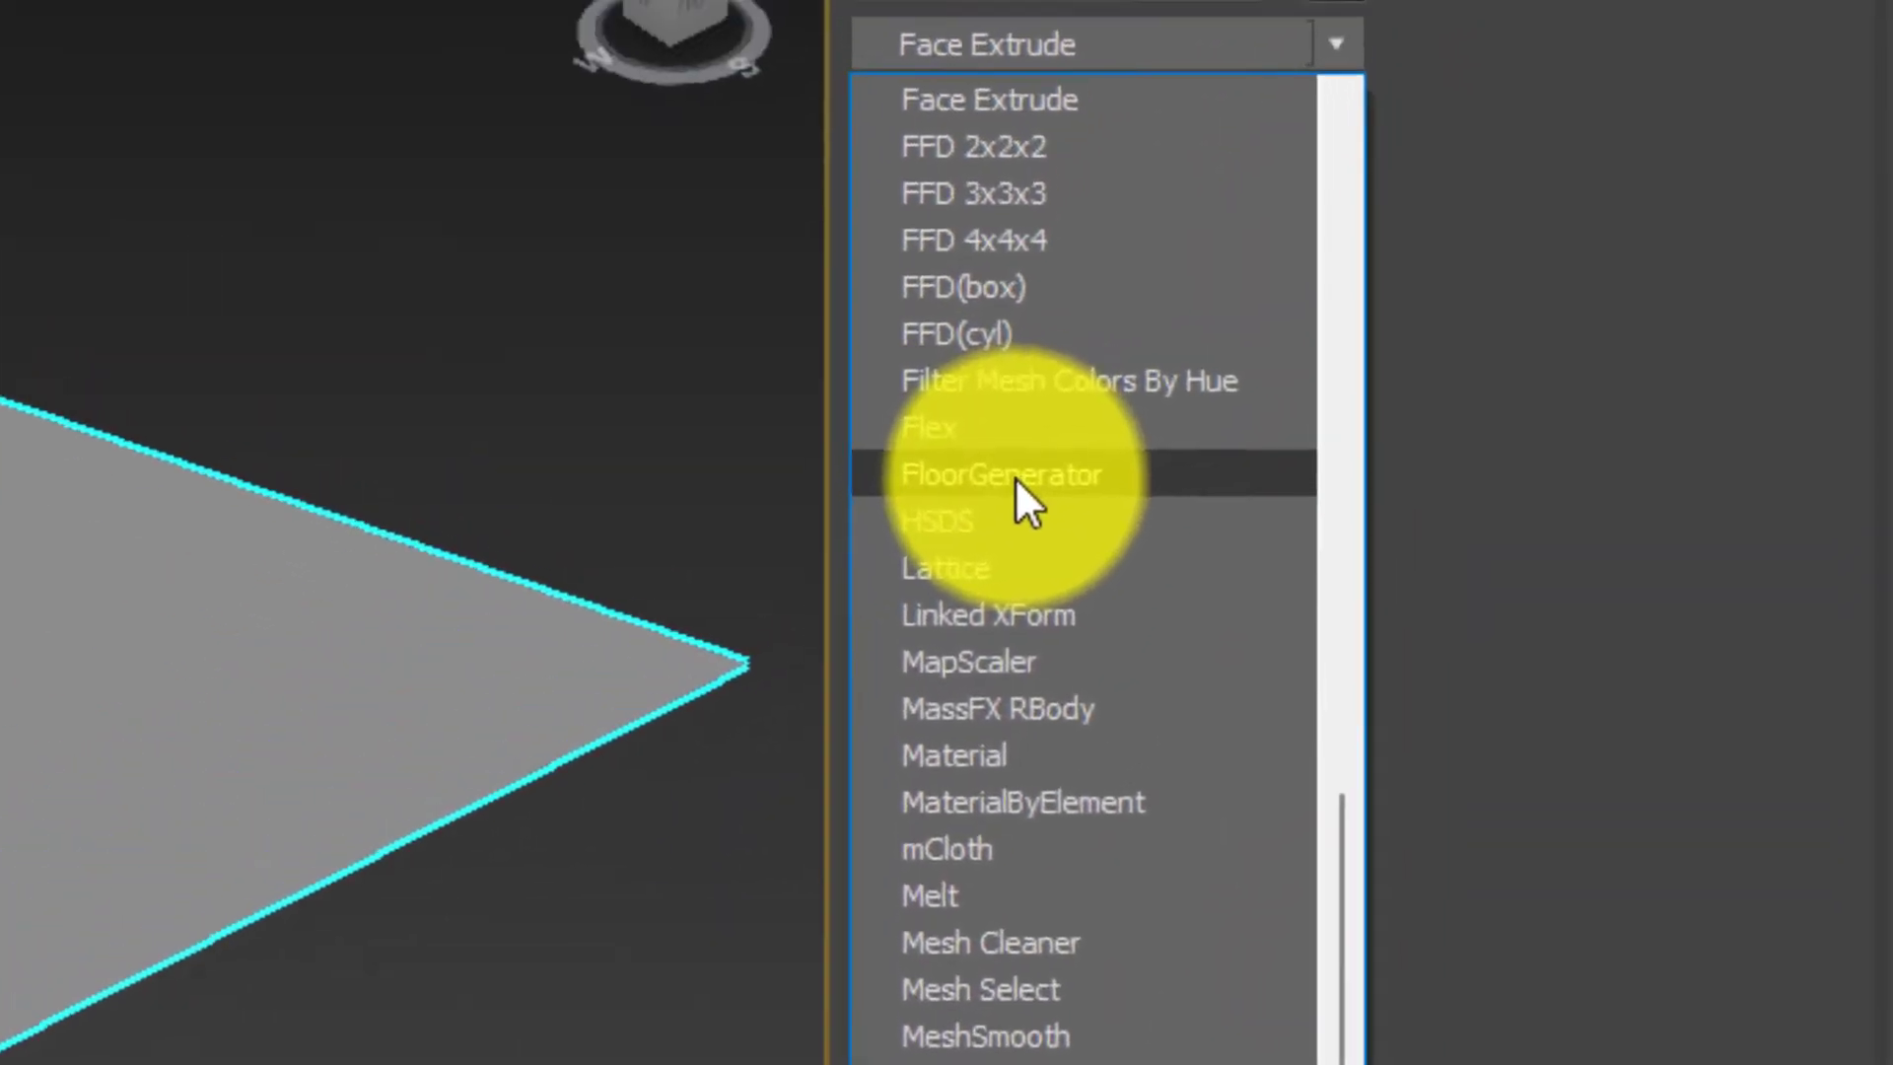
{"action": "left_click", "coordinate": [1015, 479]}
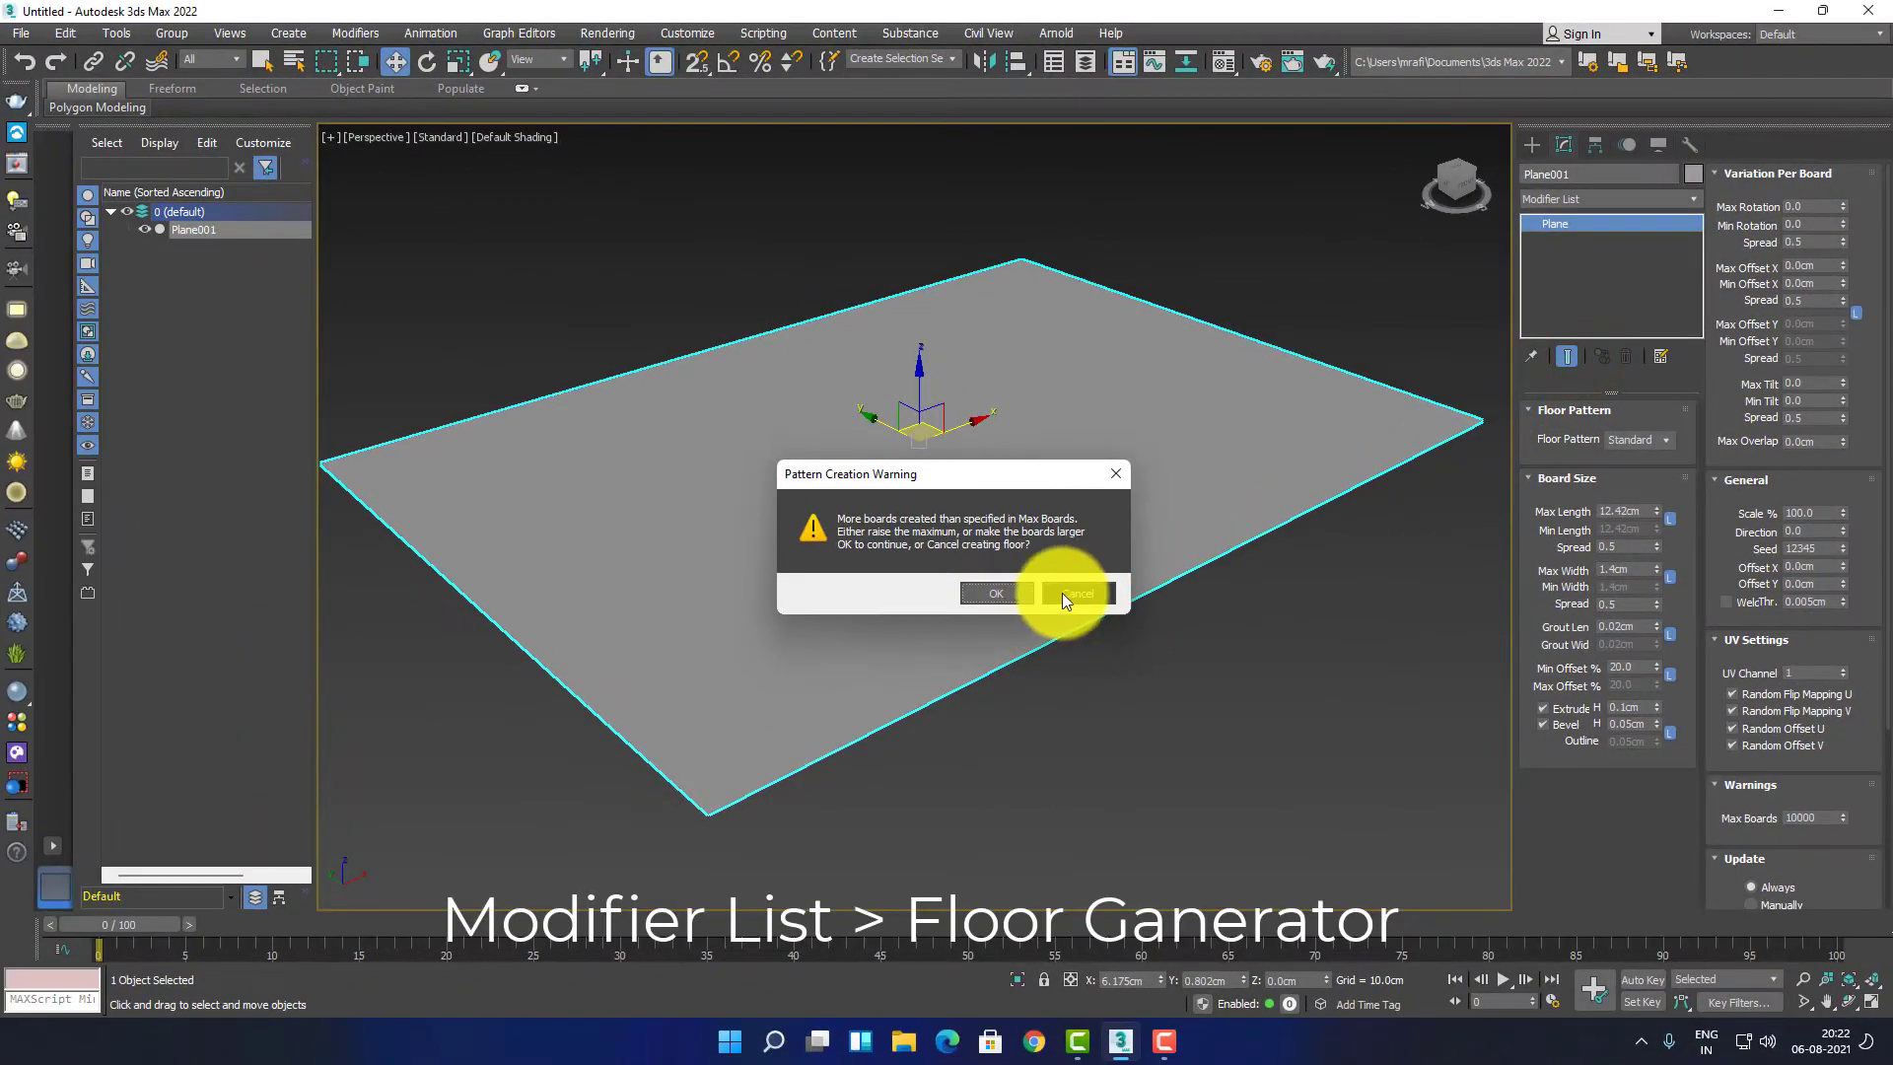
{"action": "left_click", "coordinate": [1070, 592]}
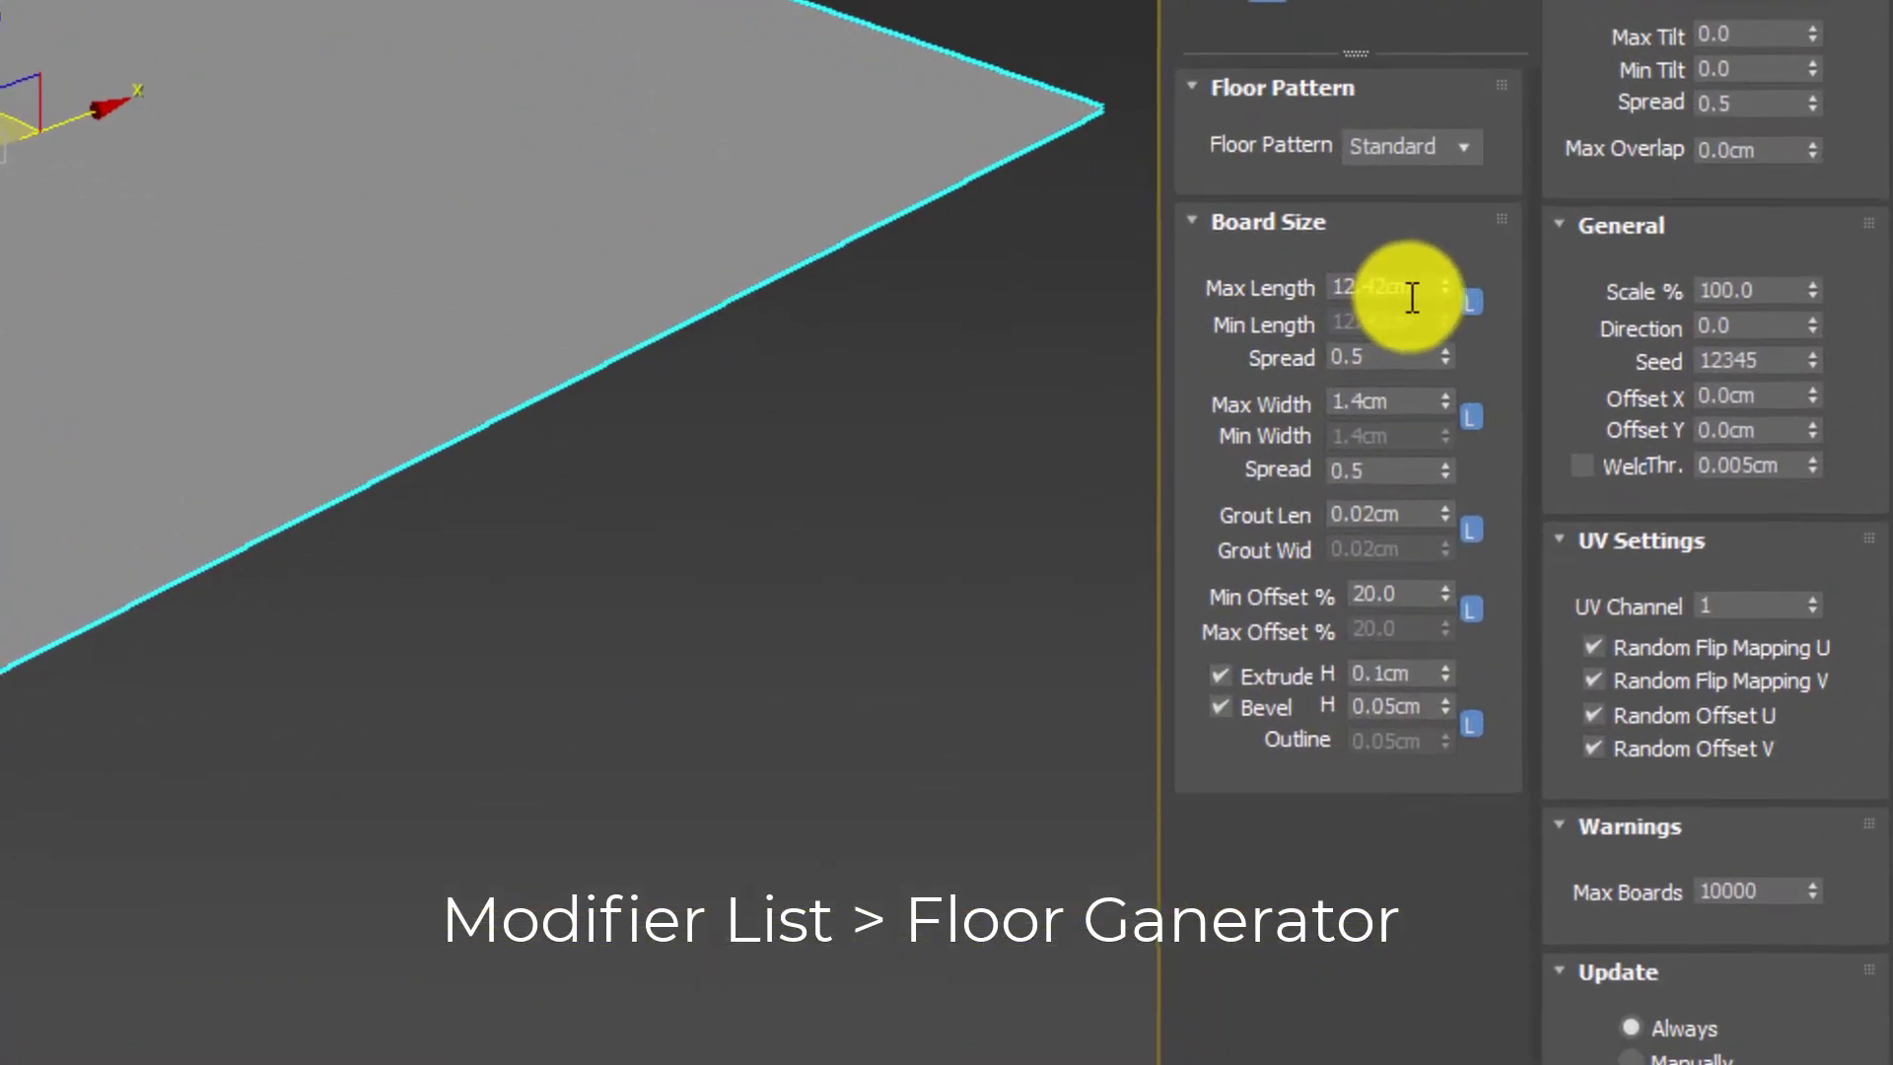
Step: Set the floor boards' maximum length to 120 cm and maximum width to 10 cm, after trying a 20 cm width
{"action": "double_click", "coordinate": [1550, 412]}
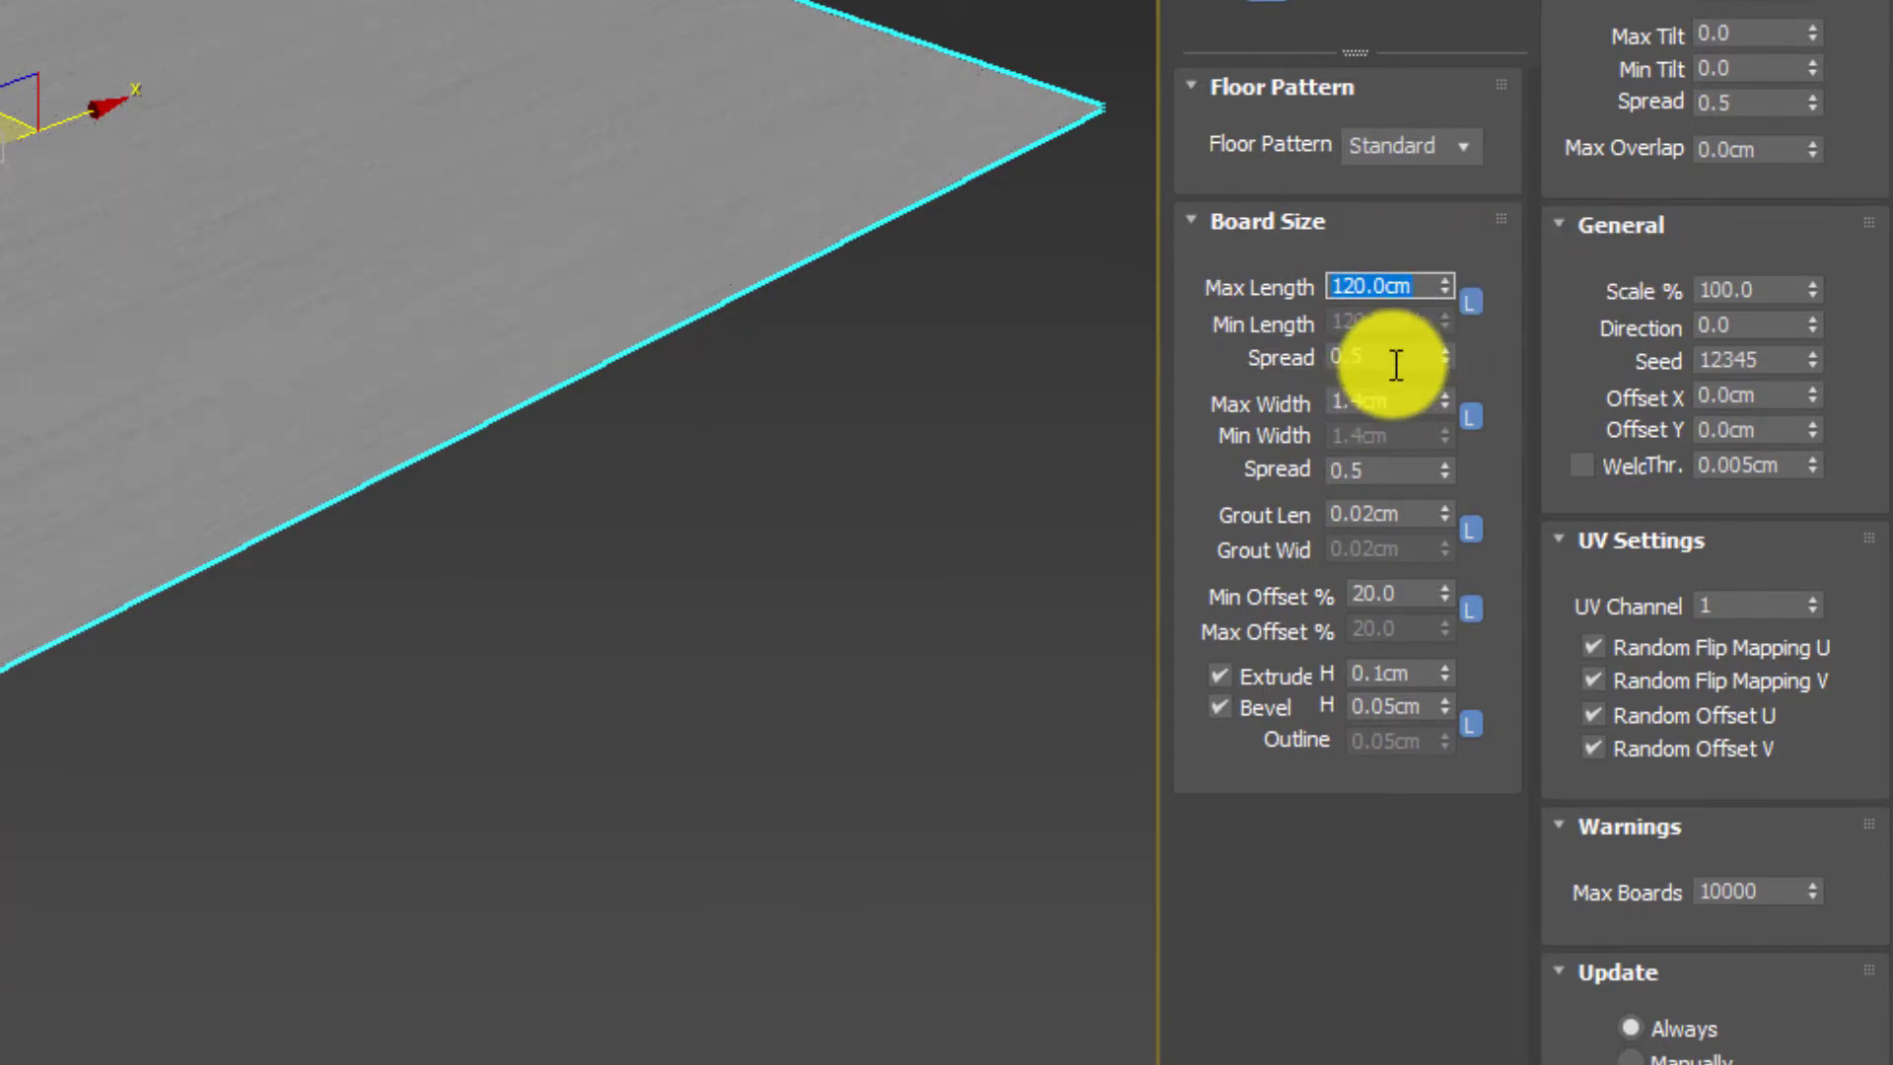
{"action": "double_click", "coordinate": [1393, 397]}
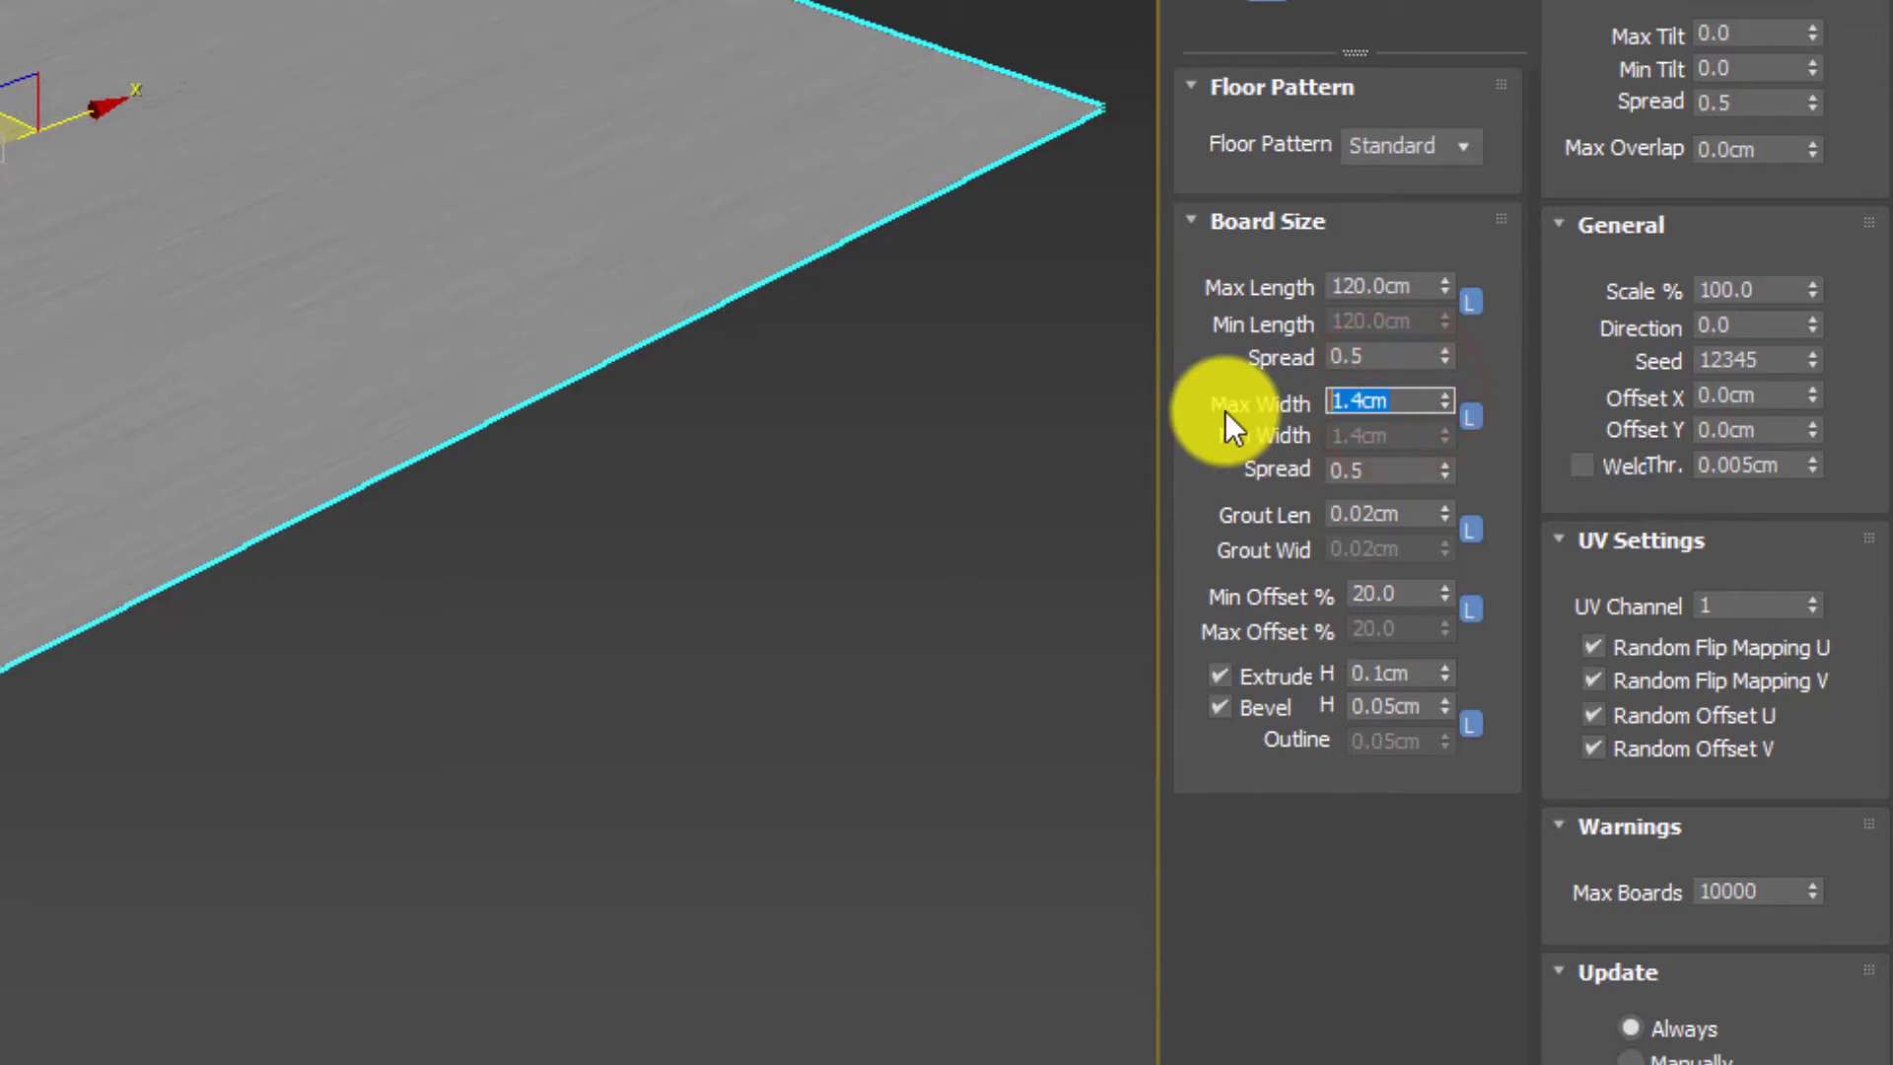
{"action": "type", "text": "20"}
{"action": "key", "text": "Return"}
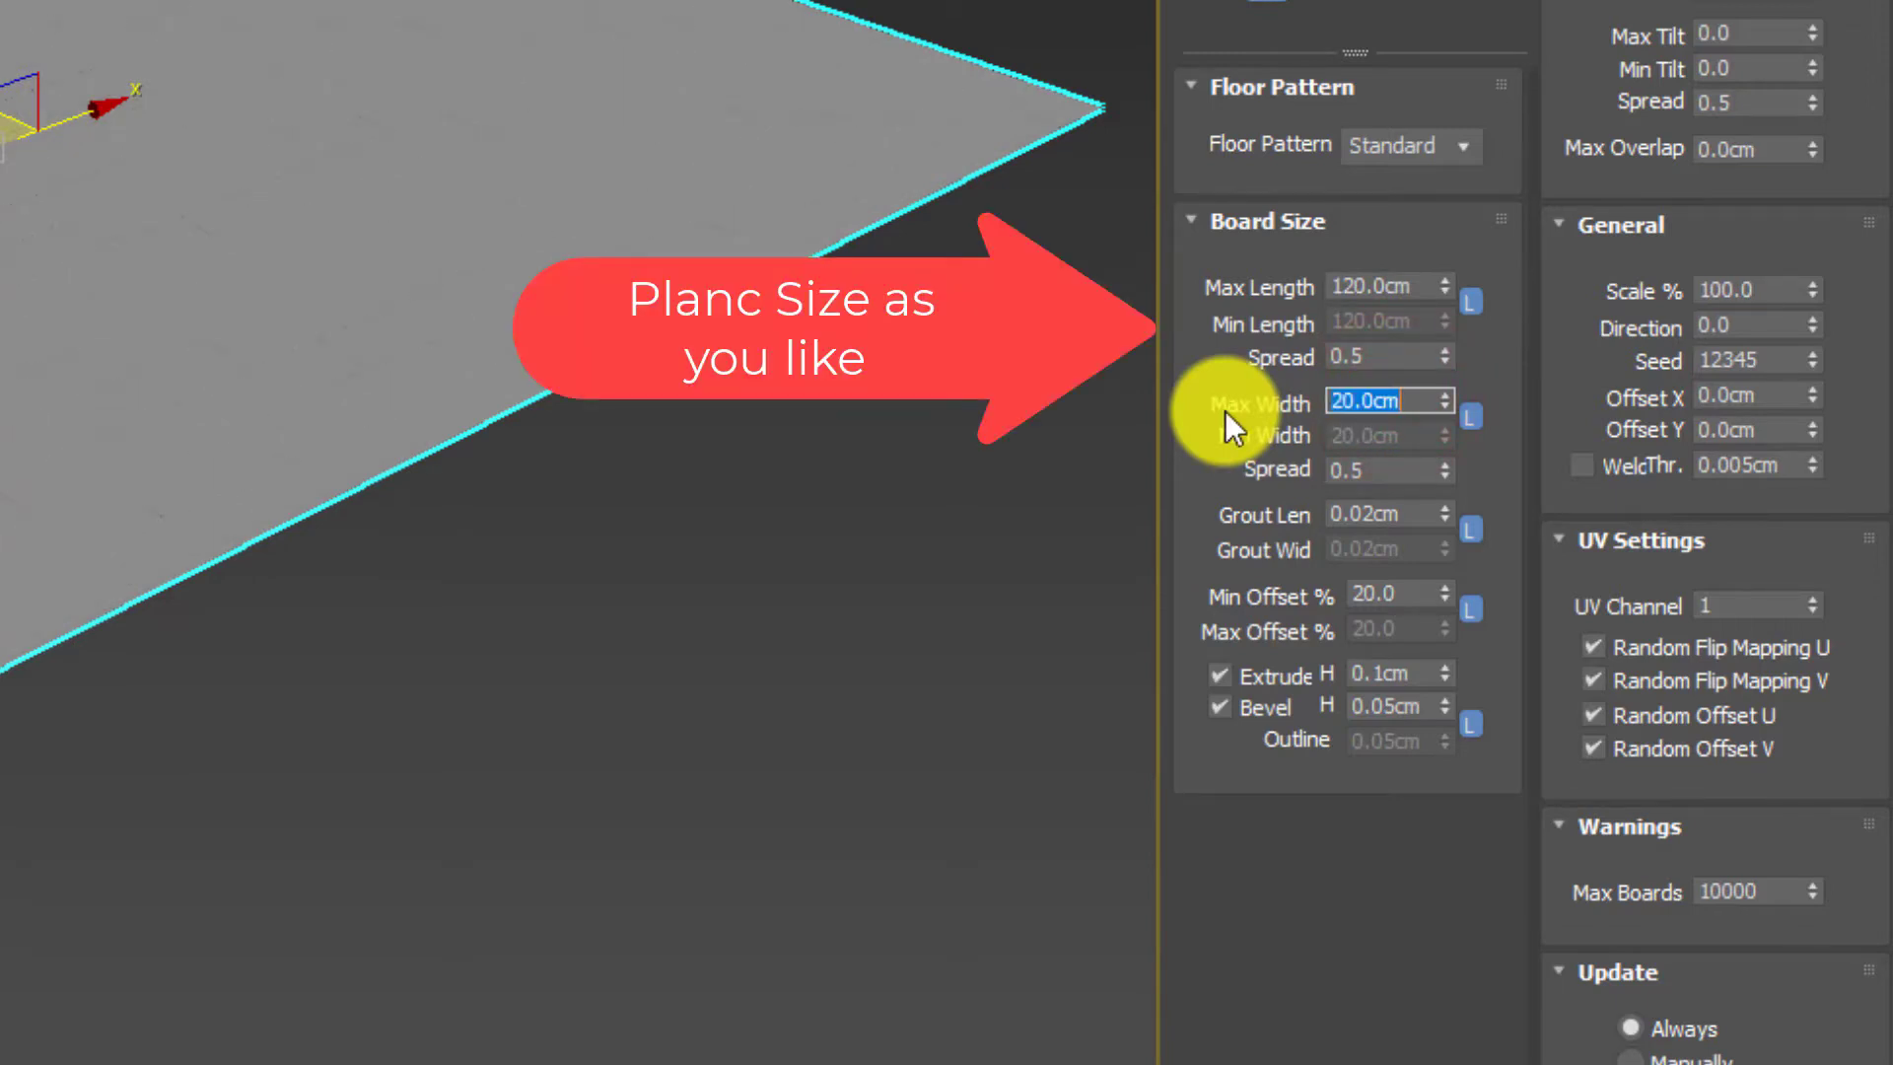
{"action": "type", "text": "10"}
{"action": "key", "text": "Return"}
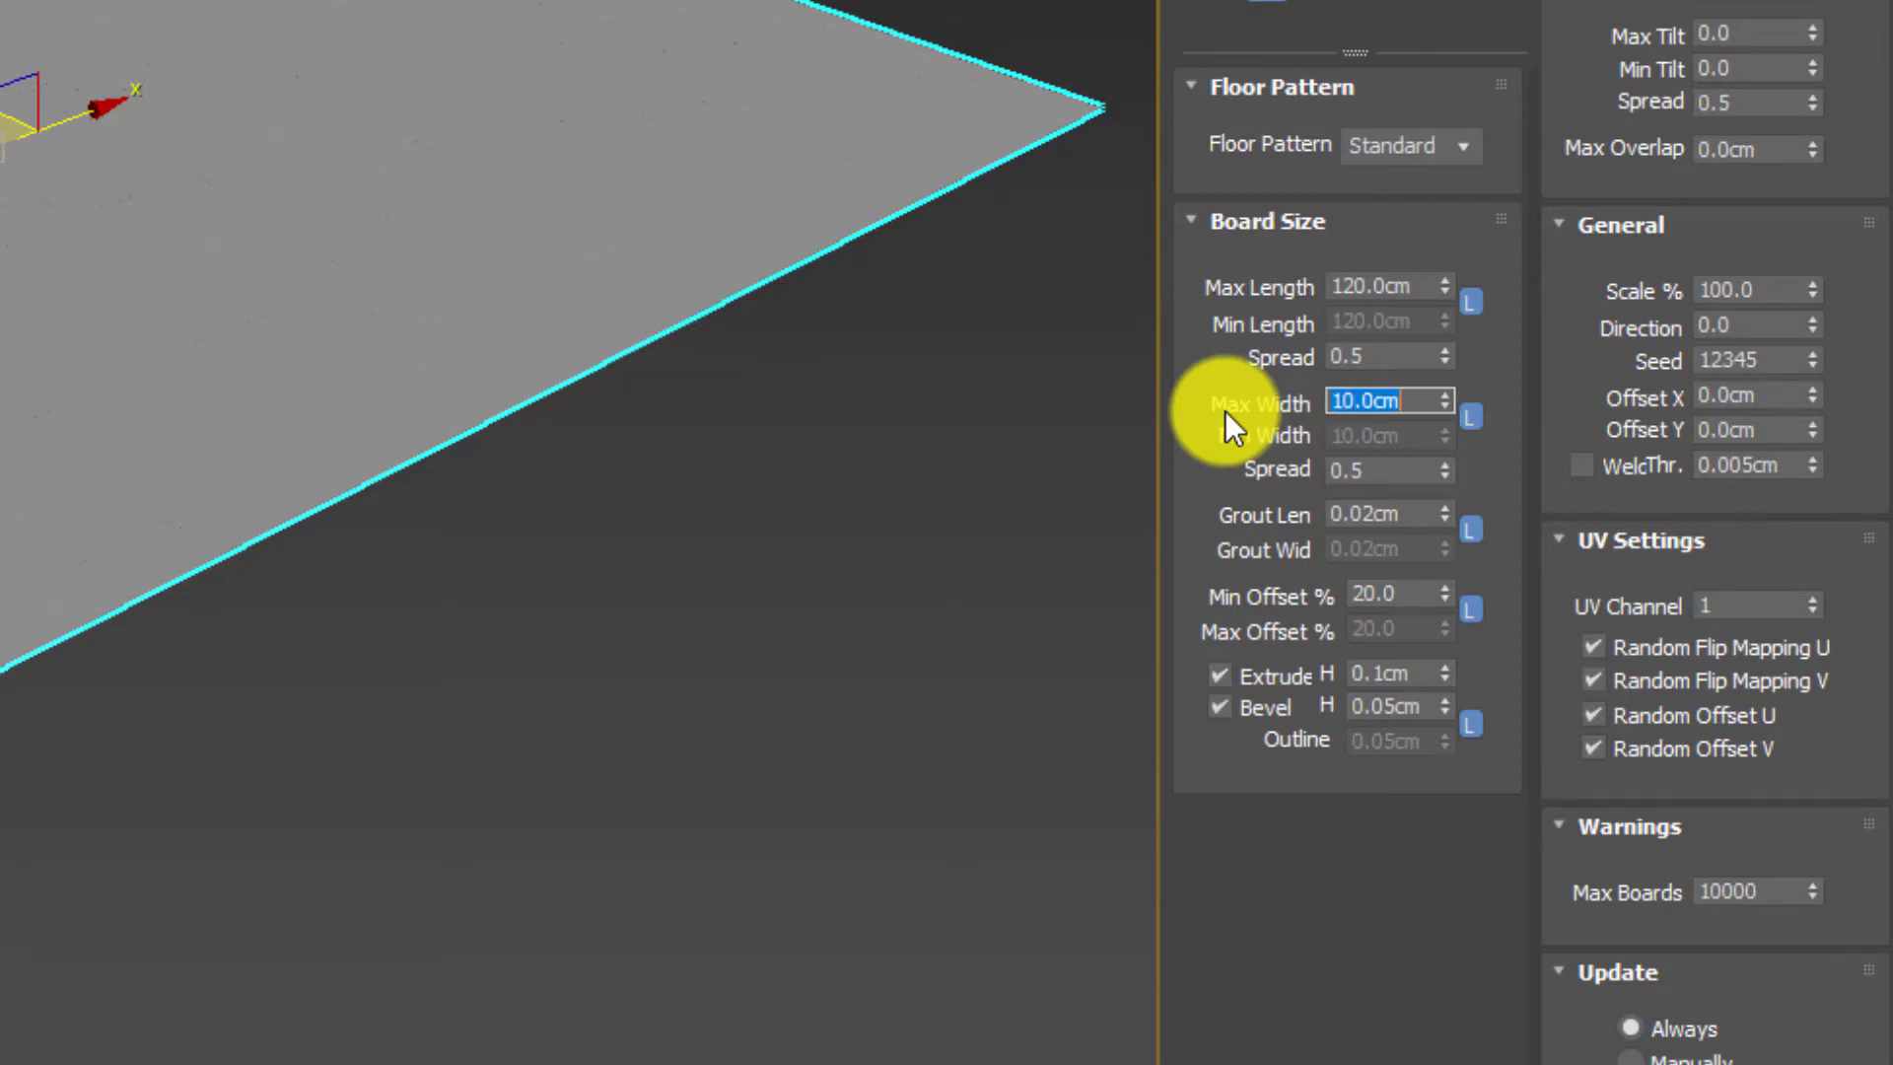
Step: Unlink the boards' minimum and maximum offsets, using 20% as the minimum and 50% as the maximum
{"action": "scroll", "coordinate": [552, 395], "scroll_direction": "up", "scroll_amount": 3}
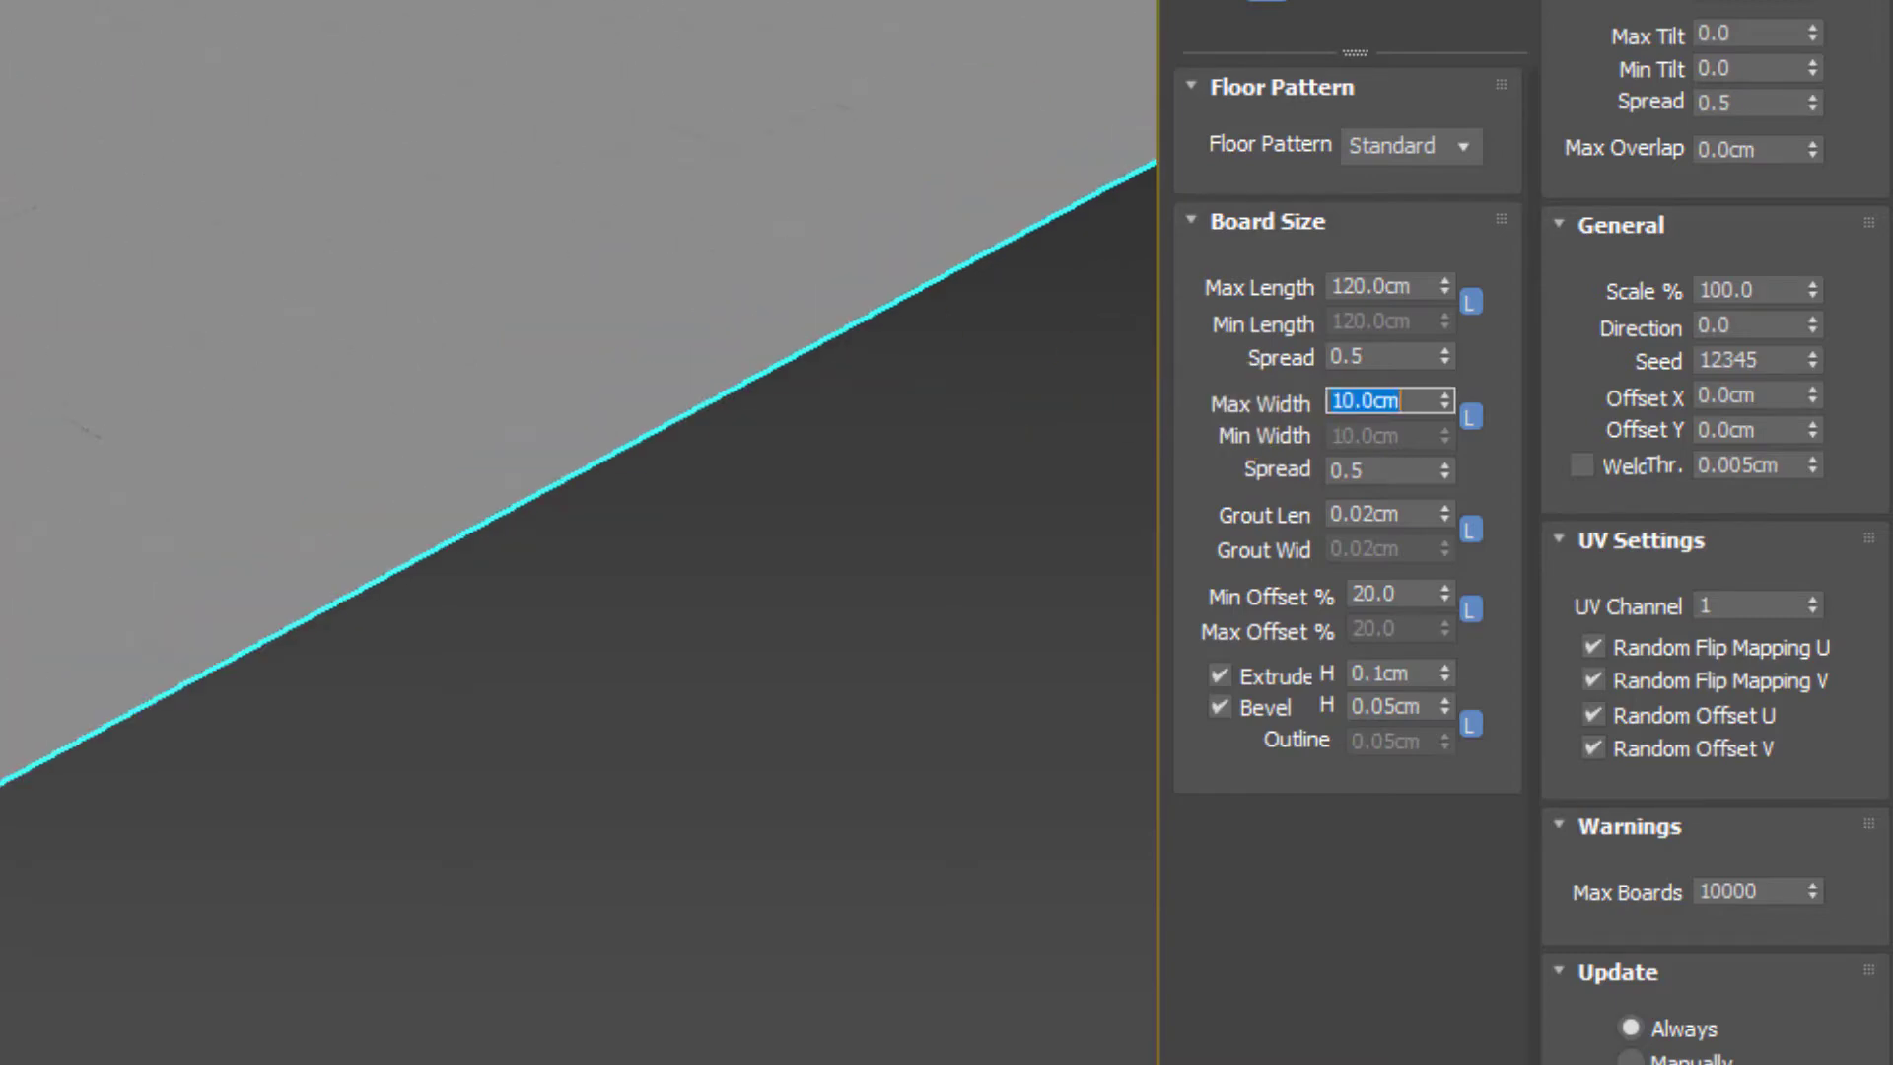
{"action": "scroll", "coordinate": [578, 532], "scroll_direction": "up", "scroll_amount": 2}
{"action": "middle_click_drag", "start_coordinate": [631, 611], "coordinate": [595, 642]}
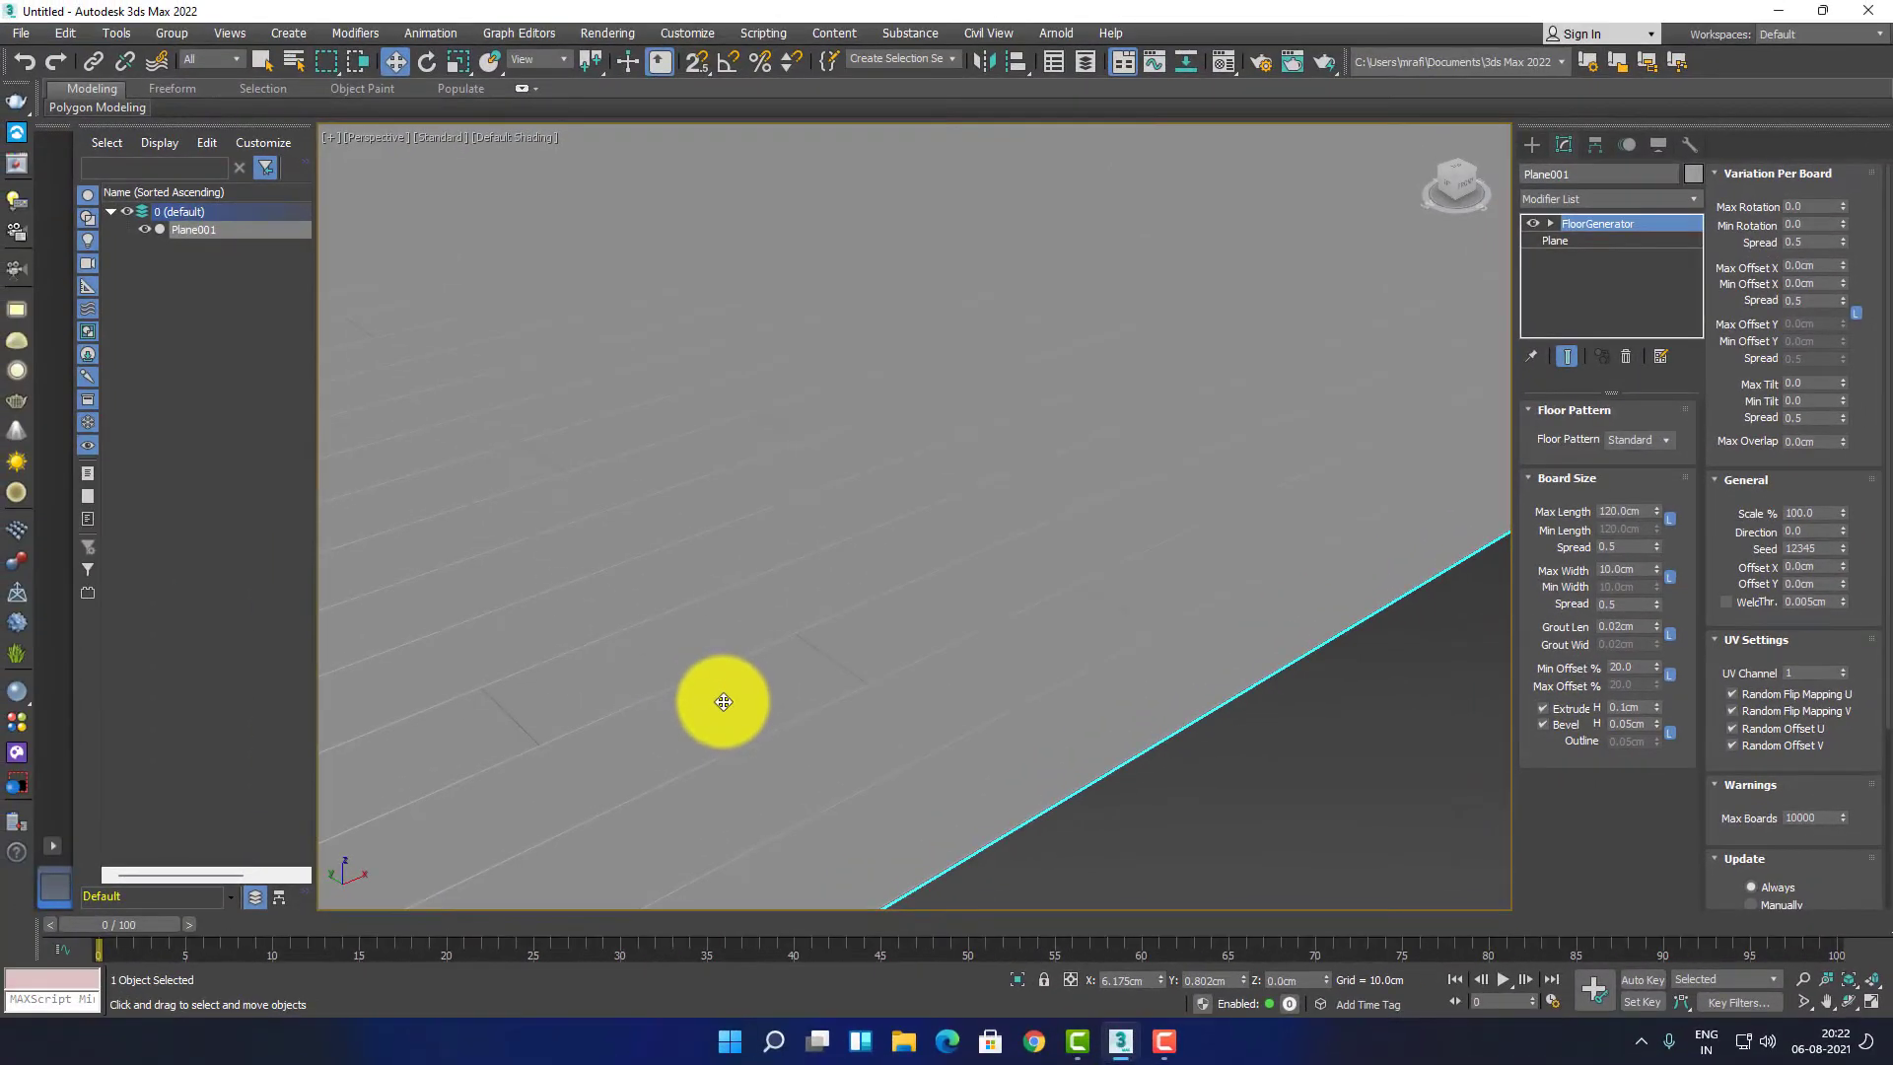
{"action": "middle_click_drag", "start_coordinate": [748, 722], "coordinate": [1052, 835], "text": "alt"}
{"action": "scroll", "coordinate": [718, 712], "scroll_direction": "up", "scroll_amount": 1}
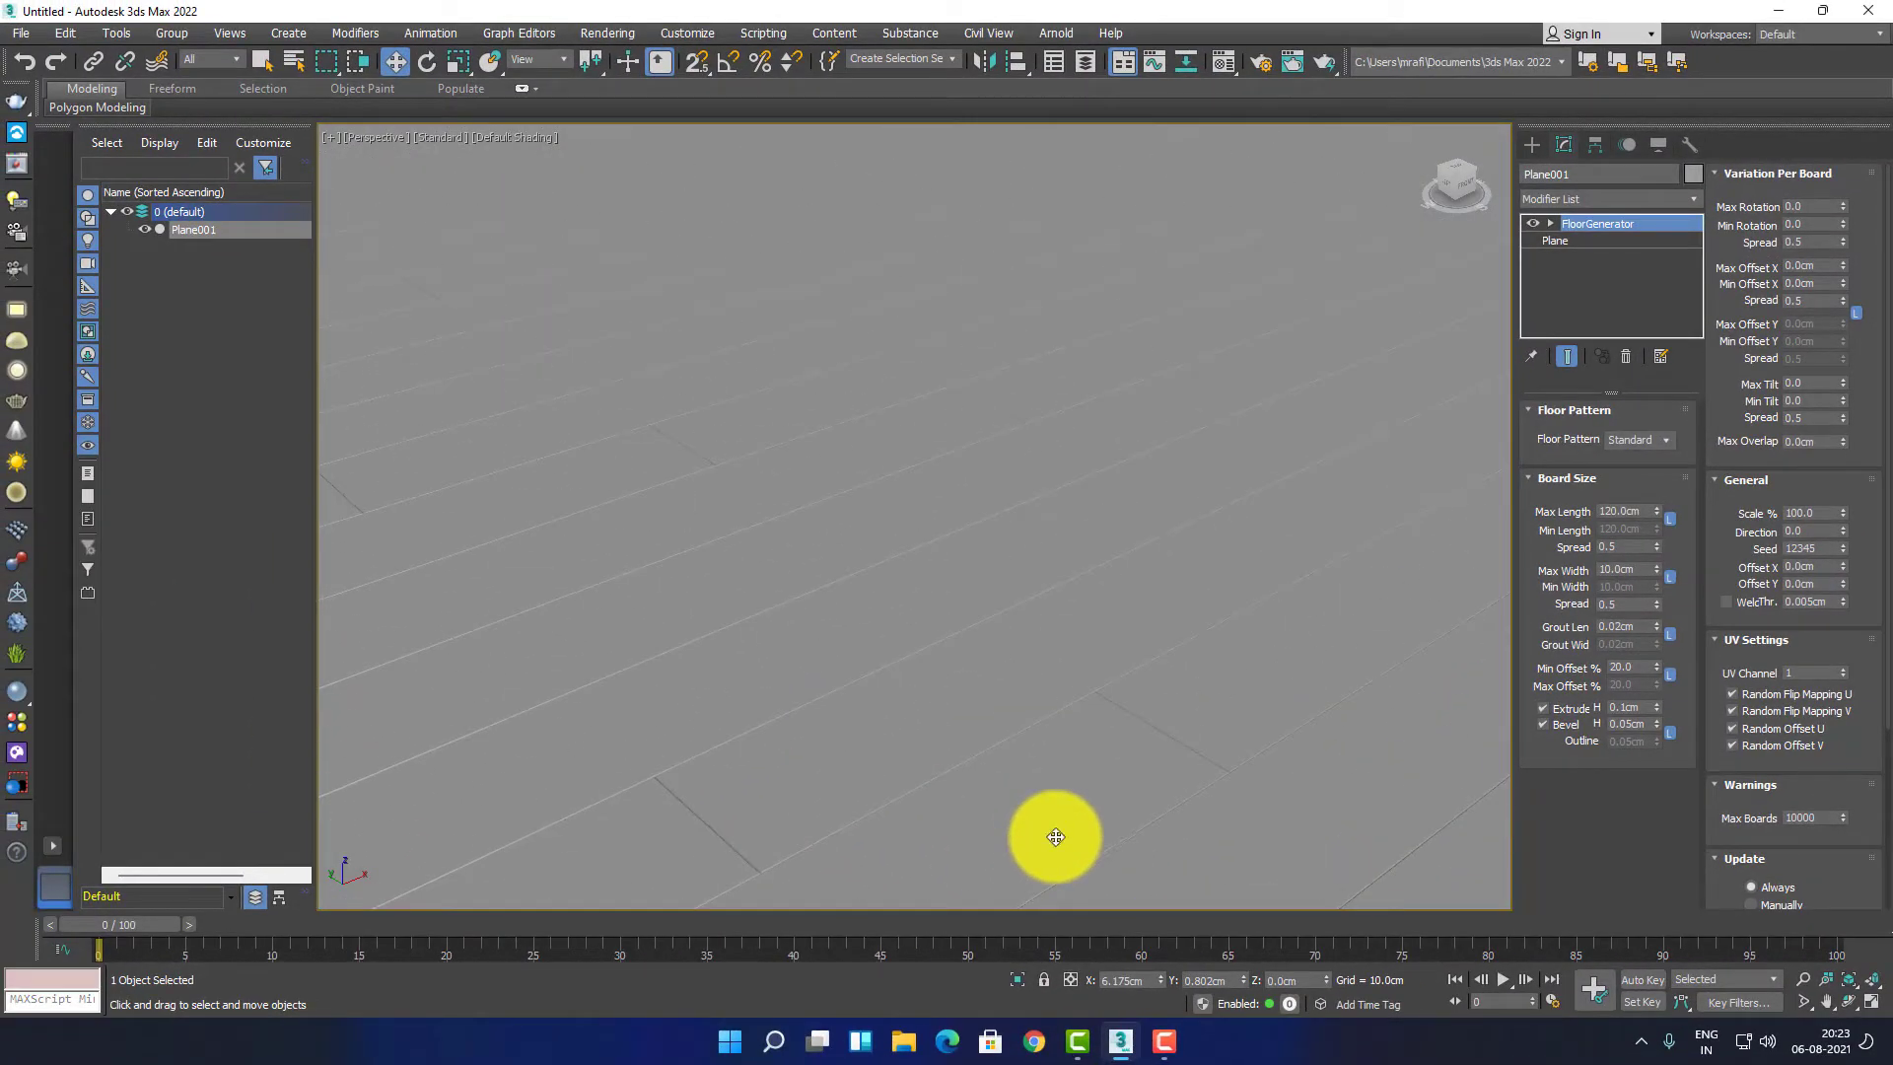
{"action": "left_click", "coordinate": [1636, 667]}
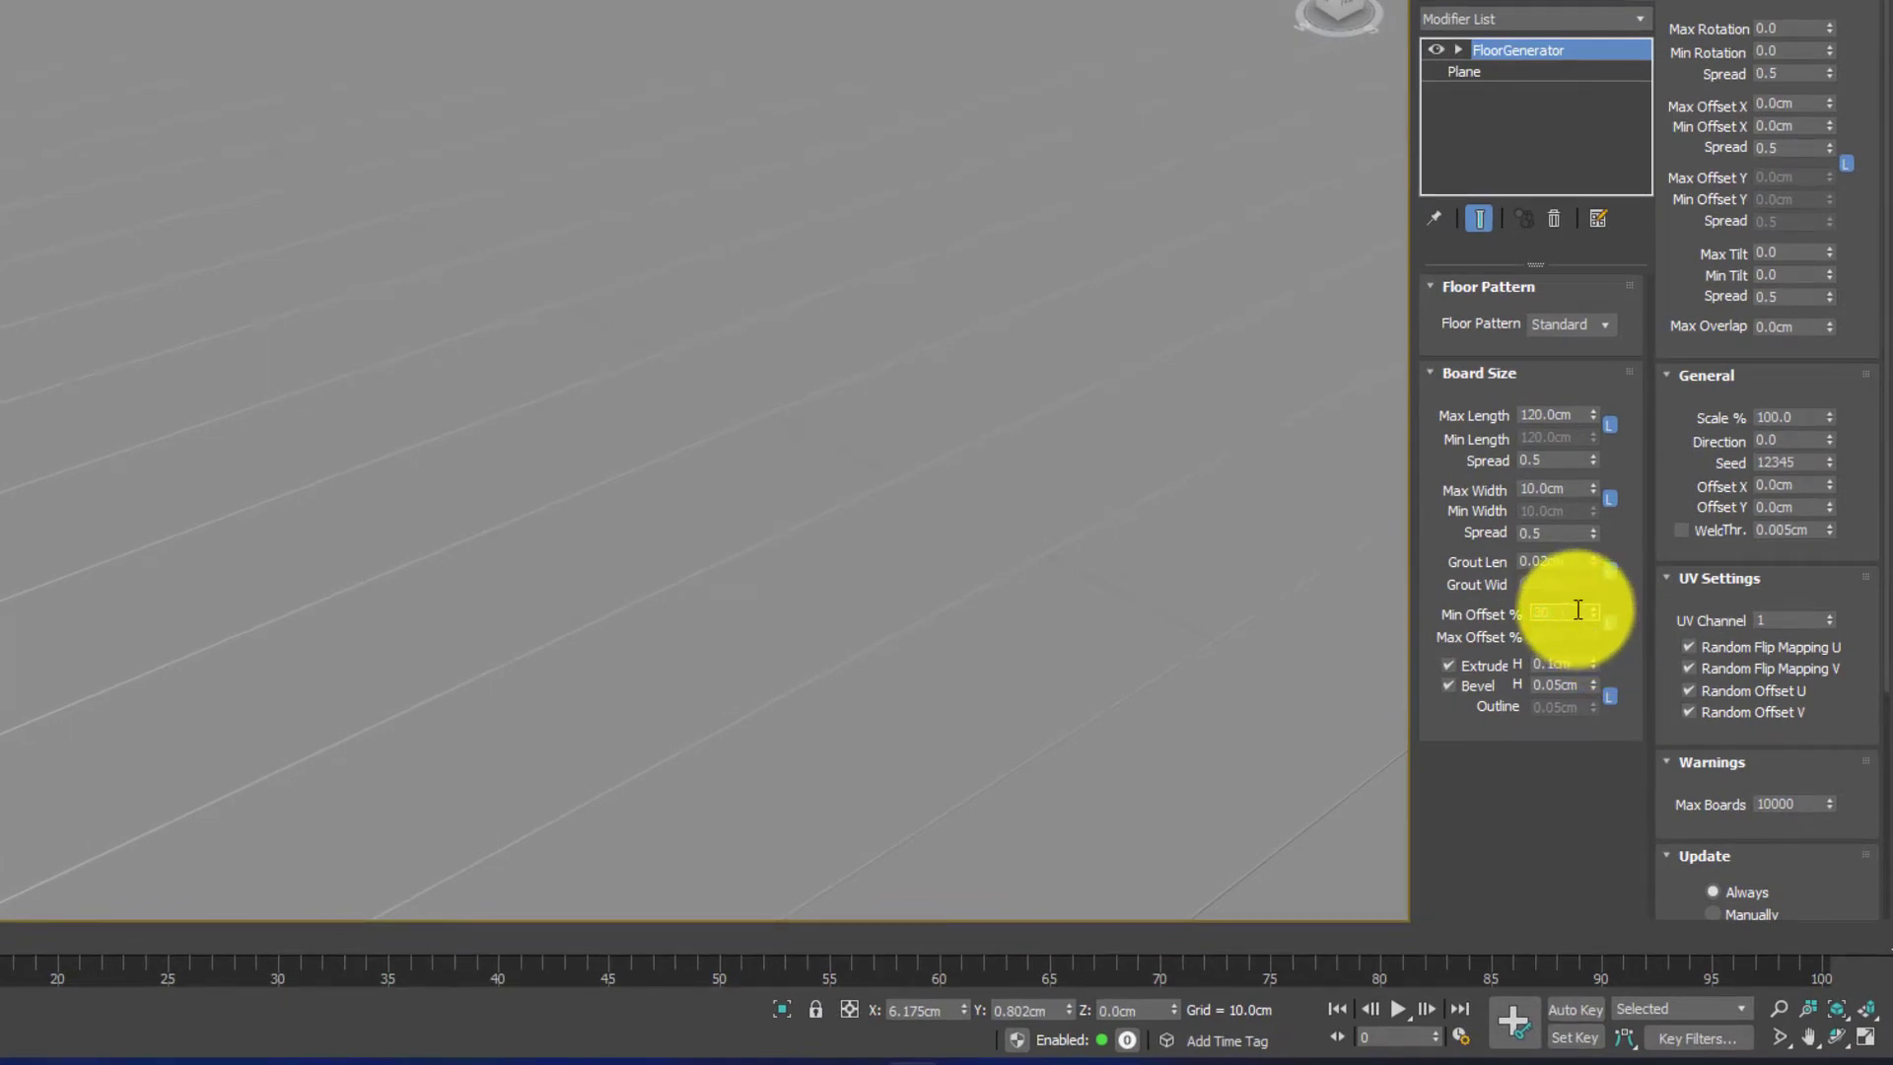
{"action": "left_click", "coordinate": [1611, 621]}
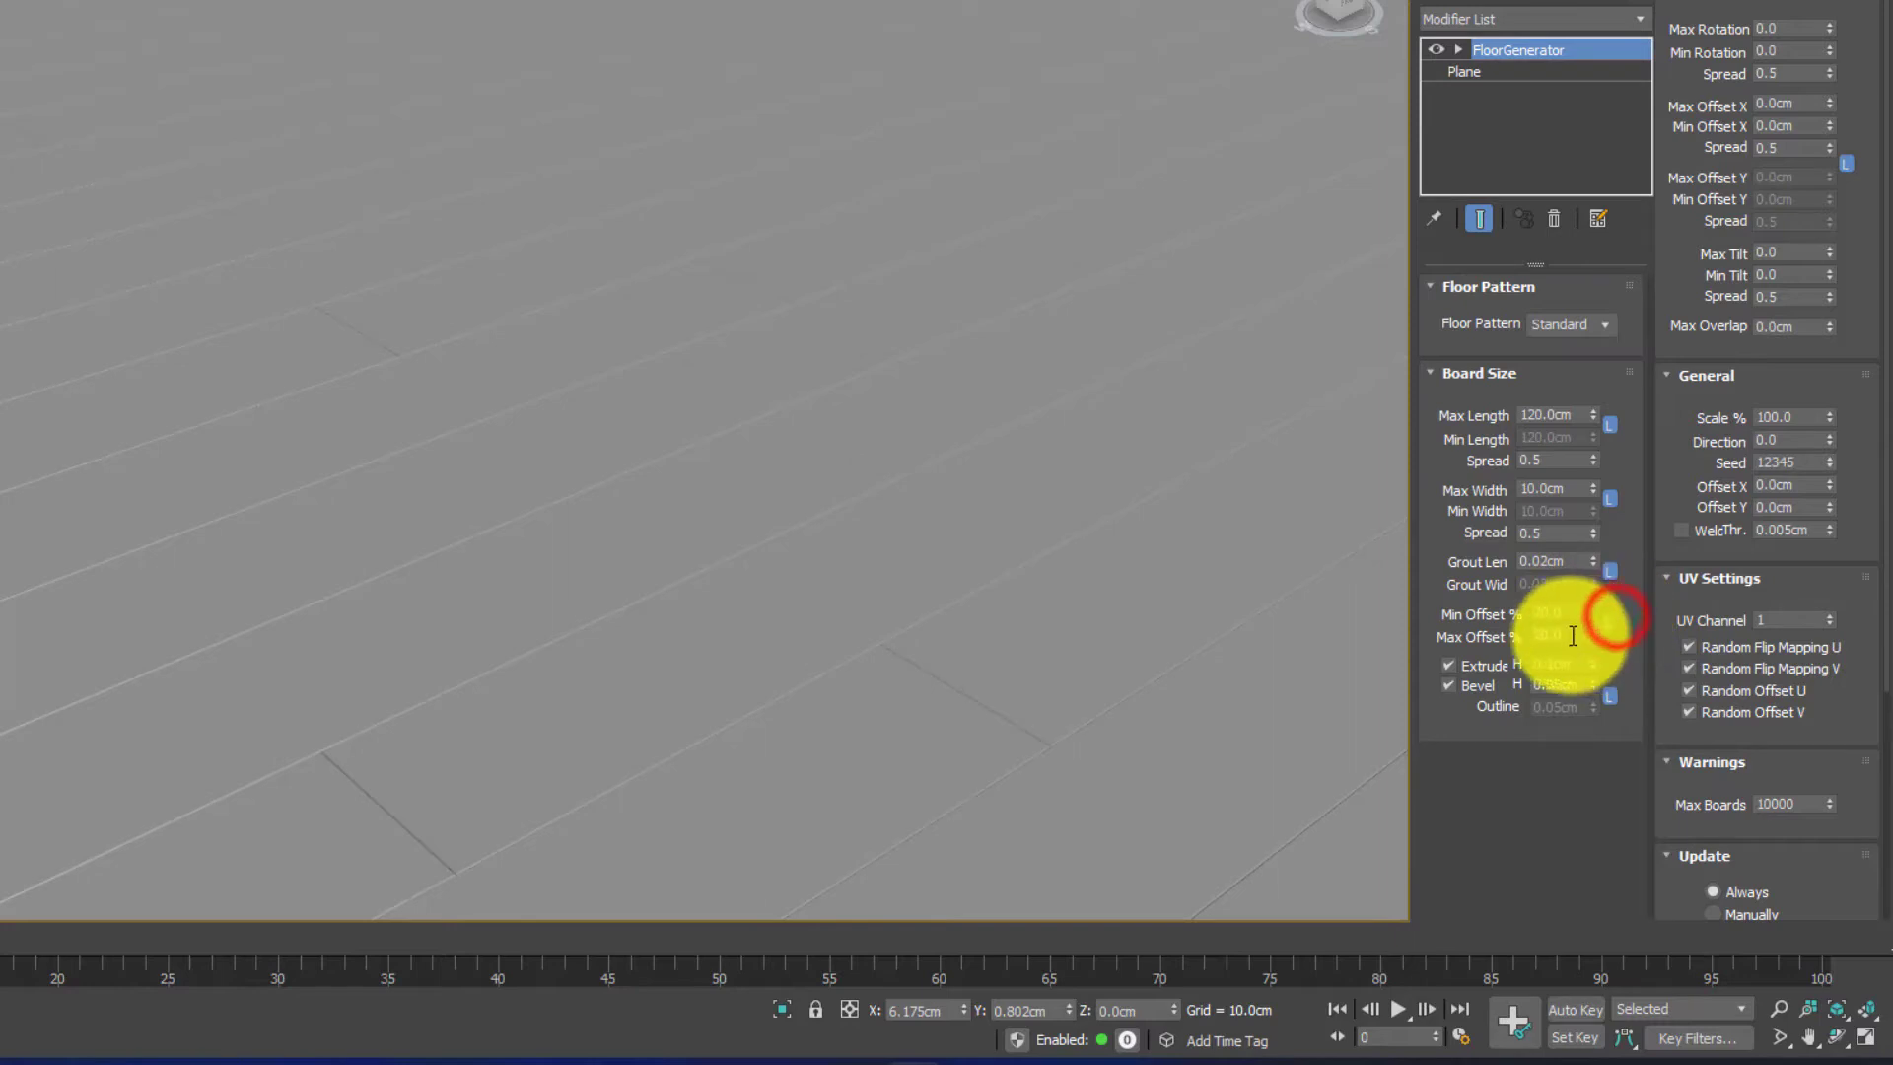
{"action": "left_click", "coordinate": [1569, 635]}
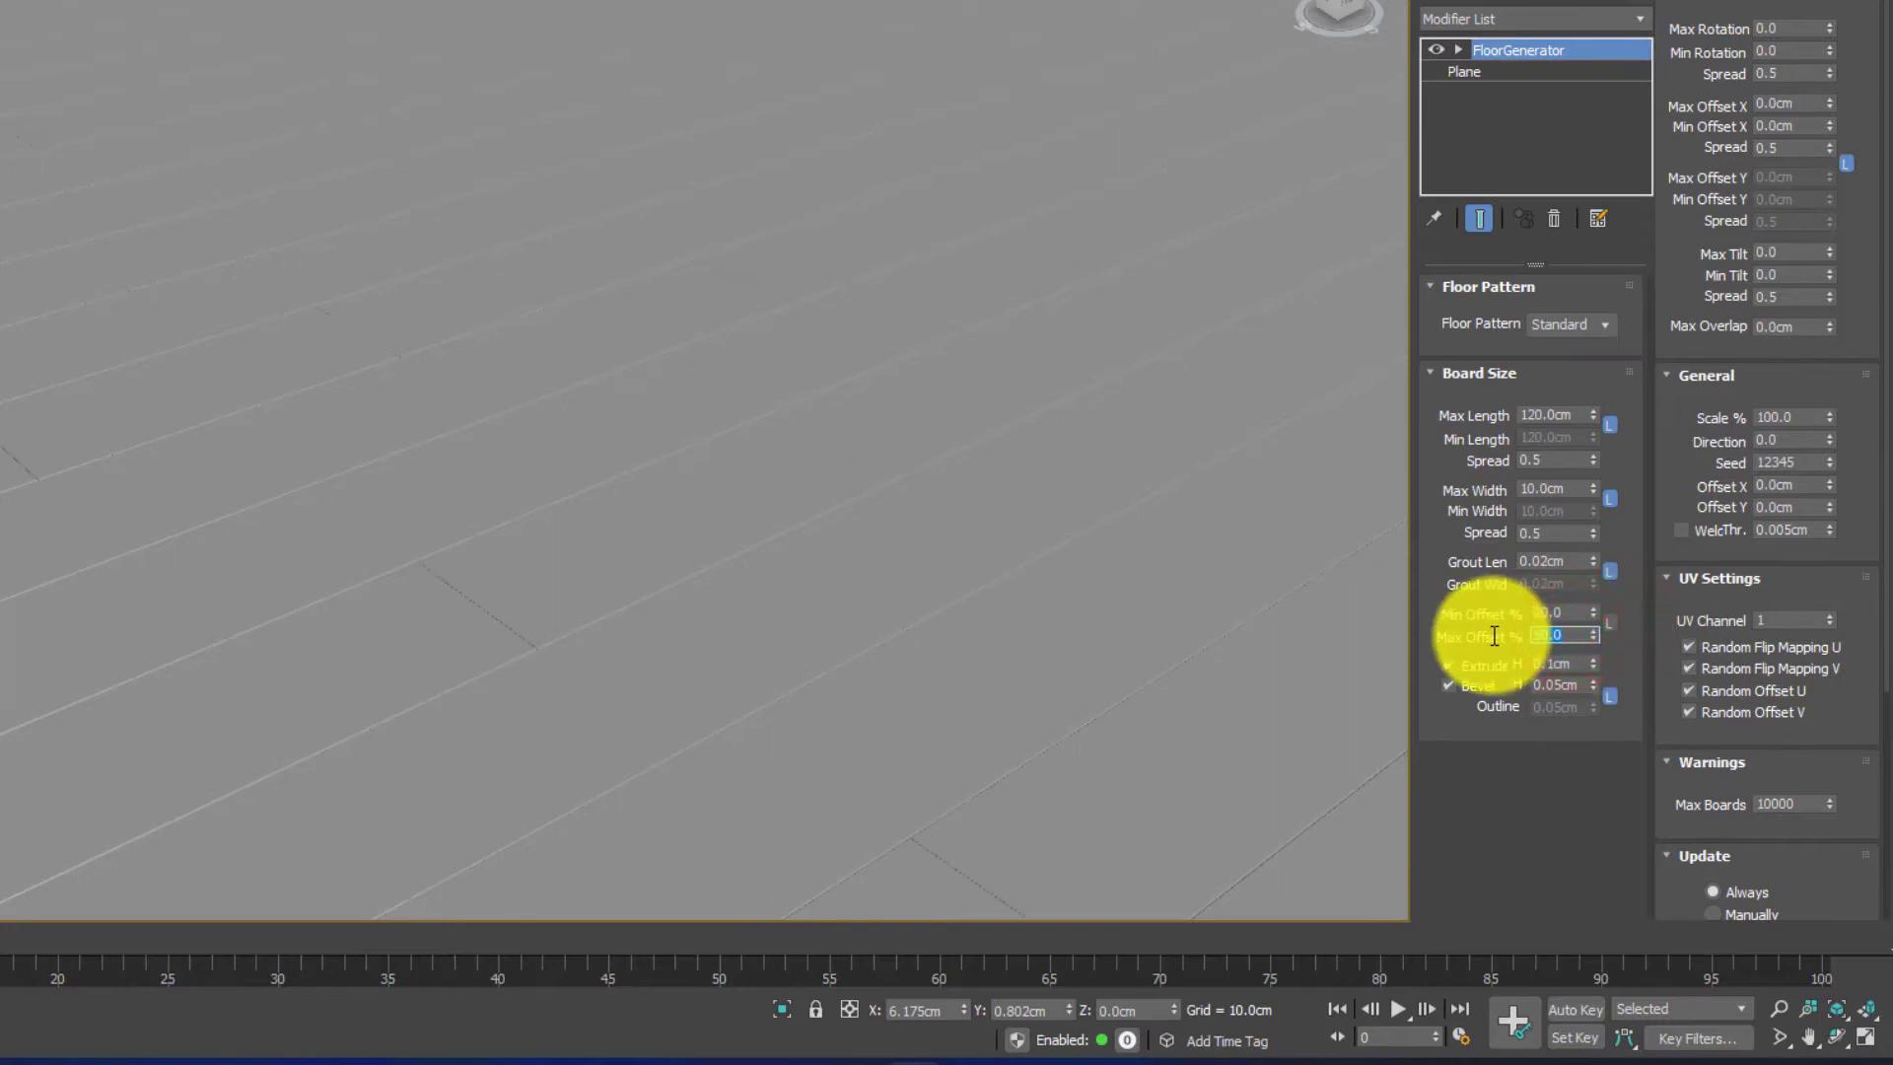
Step: Set the boards' grout length to 0.026 cm, extrude height to 0.161 cm and bevel height to 0.164 cm
{"action": "scroll", "coordinate": [676, 713], "scroll_direction": "down", "scroll_amount": 2}
{"action": "mouse_move", "coordinate": [676, 713]}
{"action": "middle_mouse_down"}
{"action": "mouse_move", "coordinate": [692, 710]}
{"action": "mouse_move", "coordinate": [676, 706]}
{"action": "middle_mouse_up"}
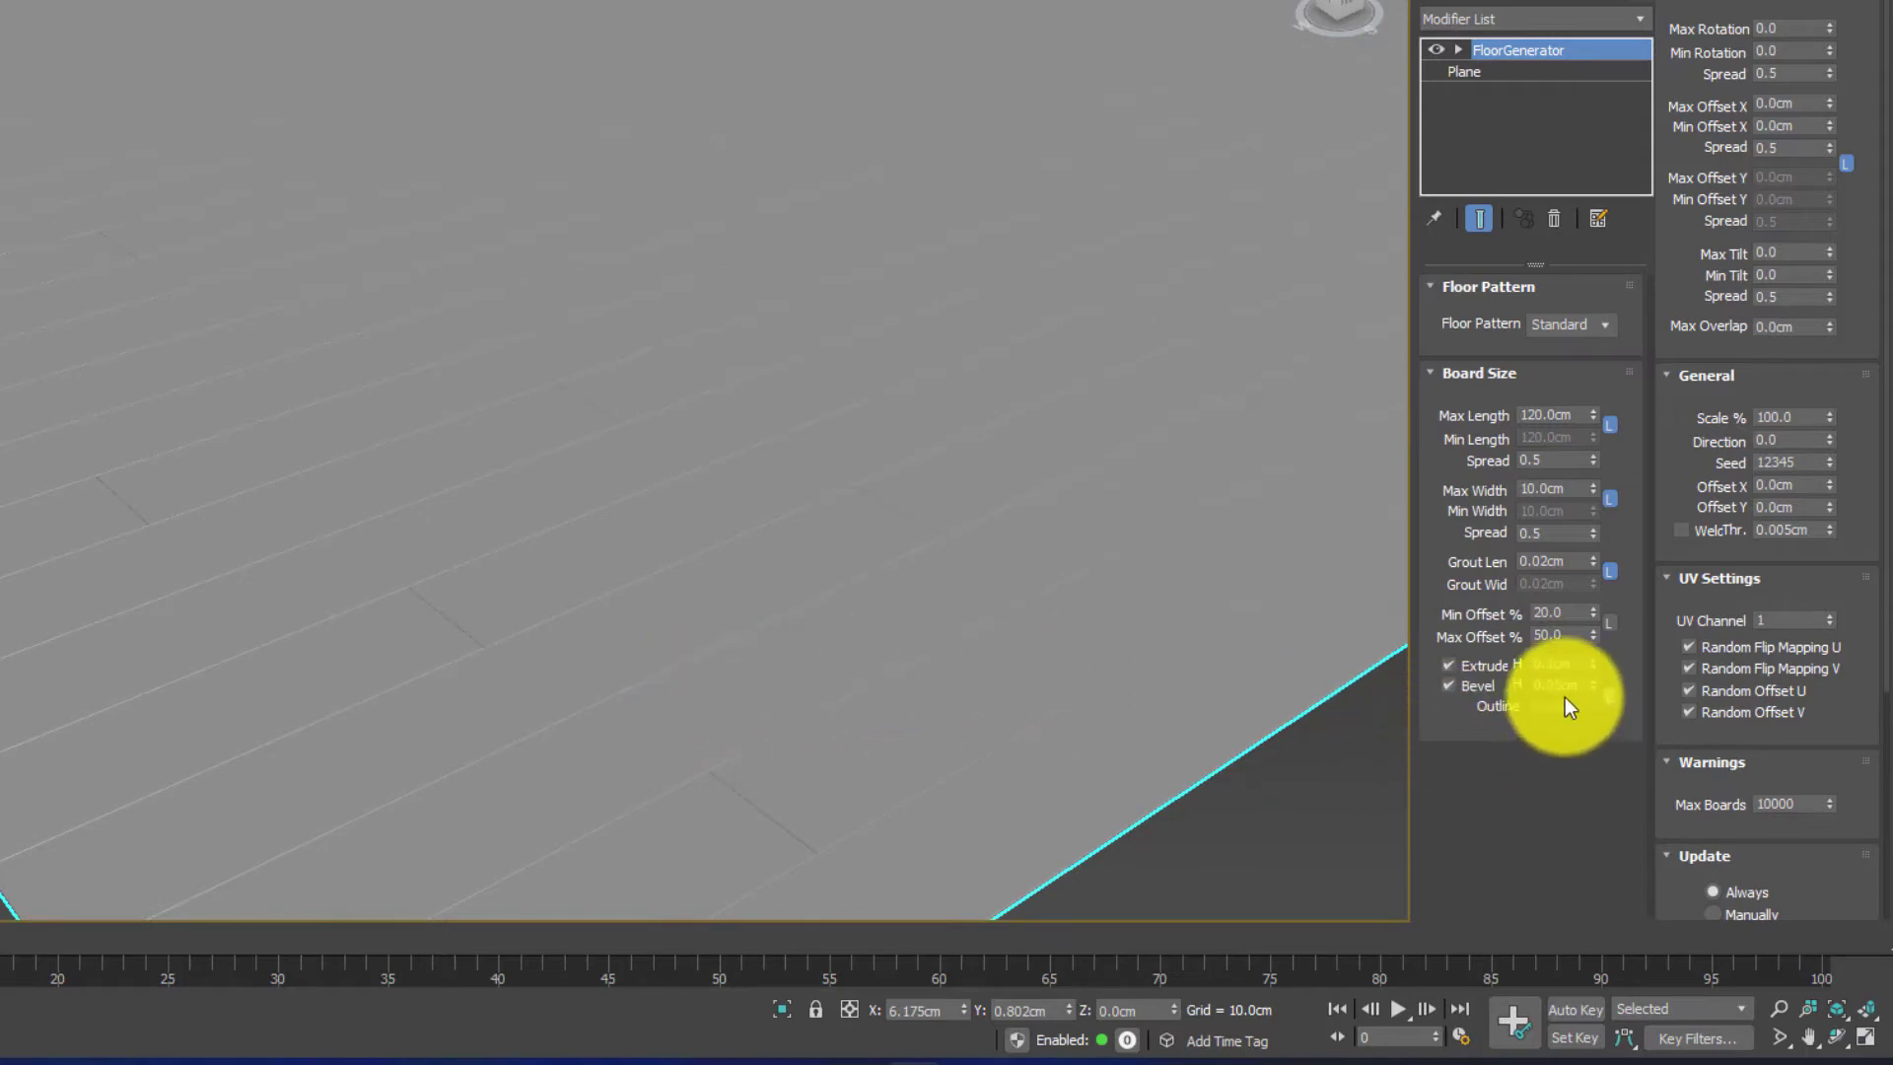
{"action": "left_click", "coordinate": [1594, 556]}
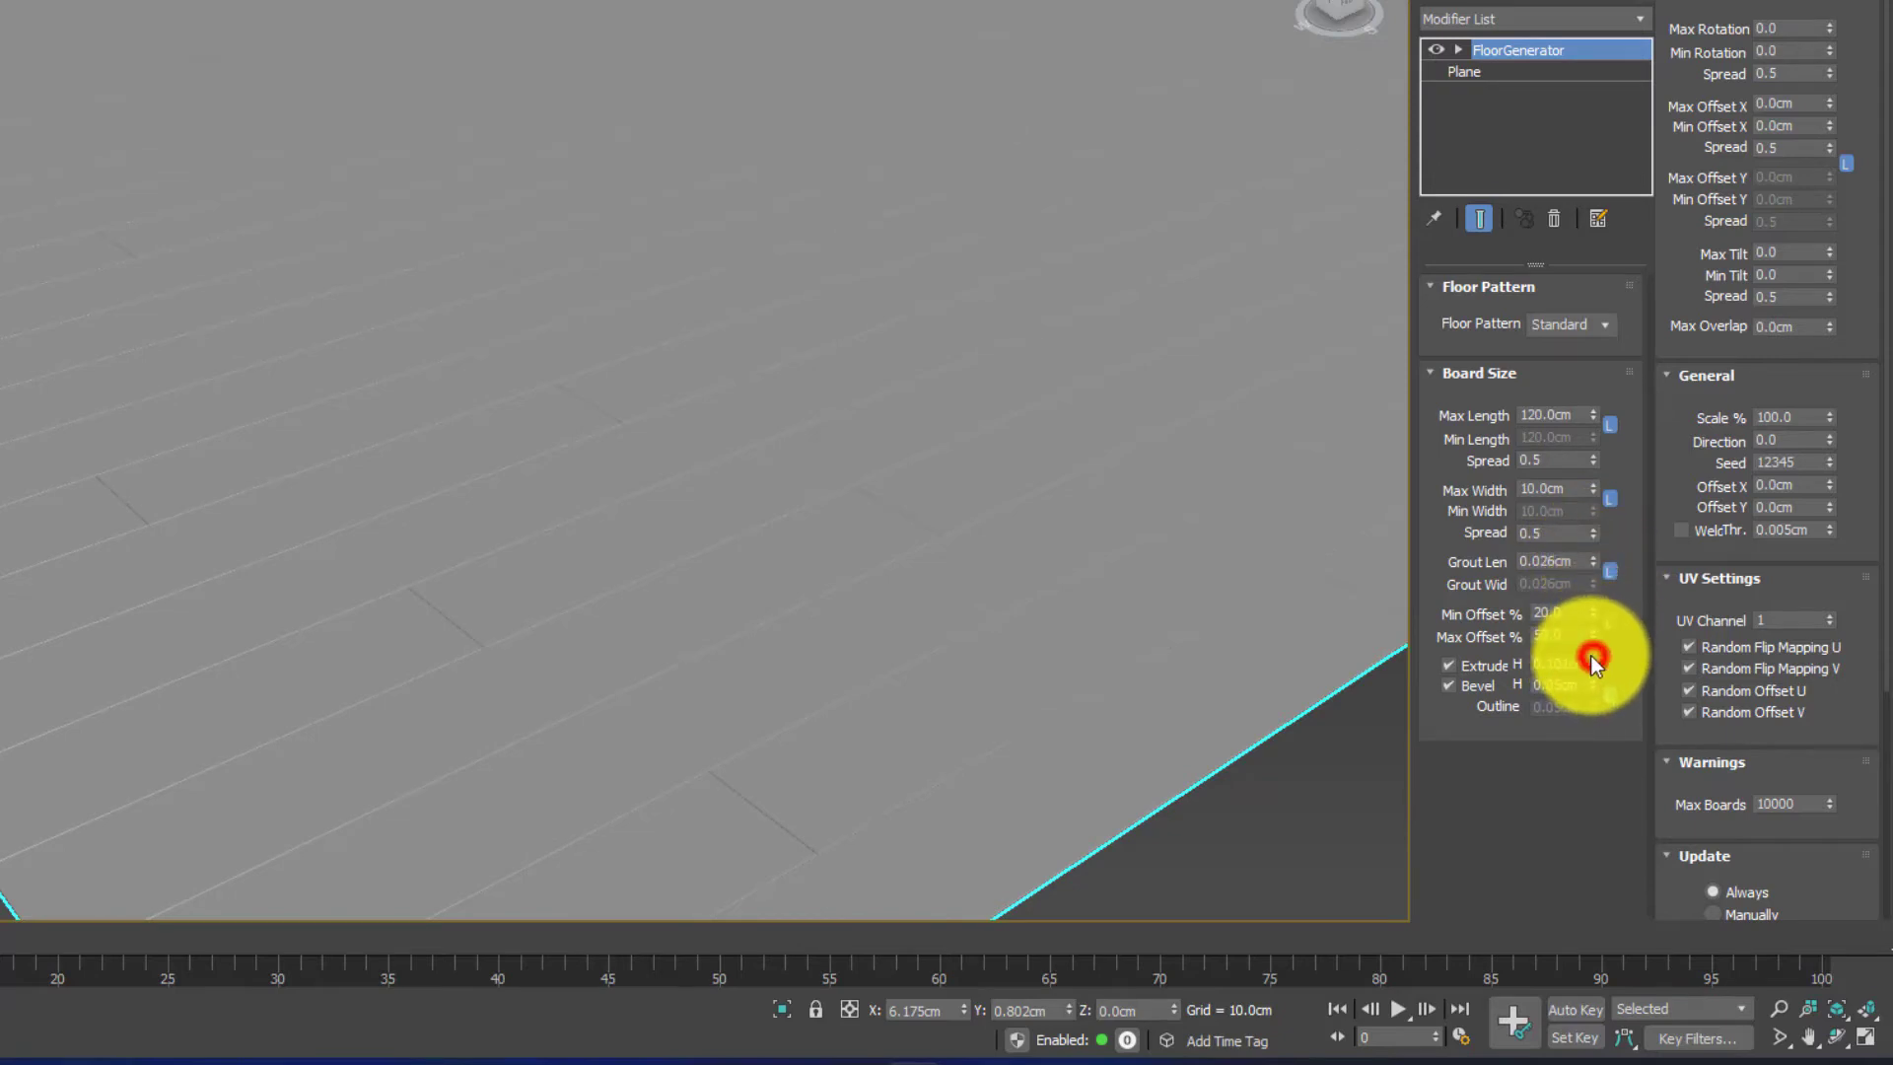
{"action": "left_click_drag", "start_coordinate": [1592, 660], "coordinate": [1597, 581]}
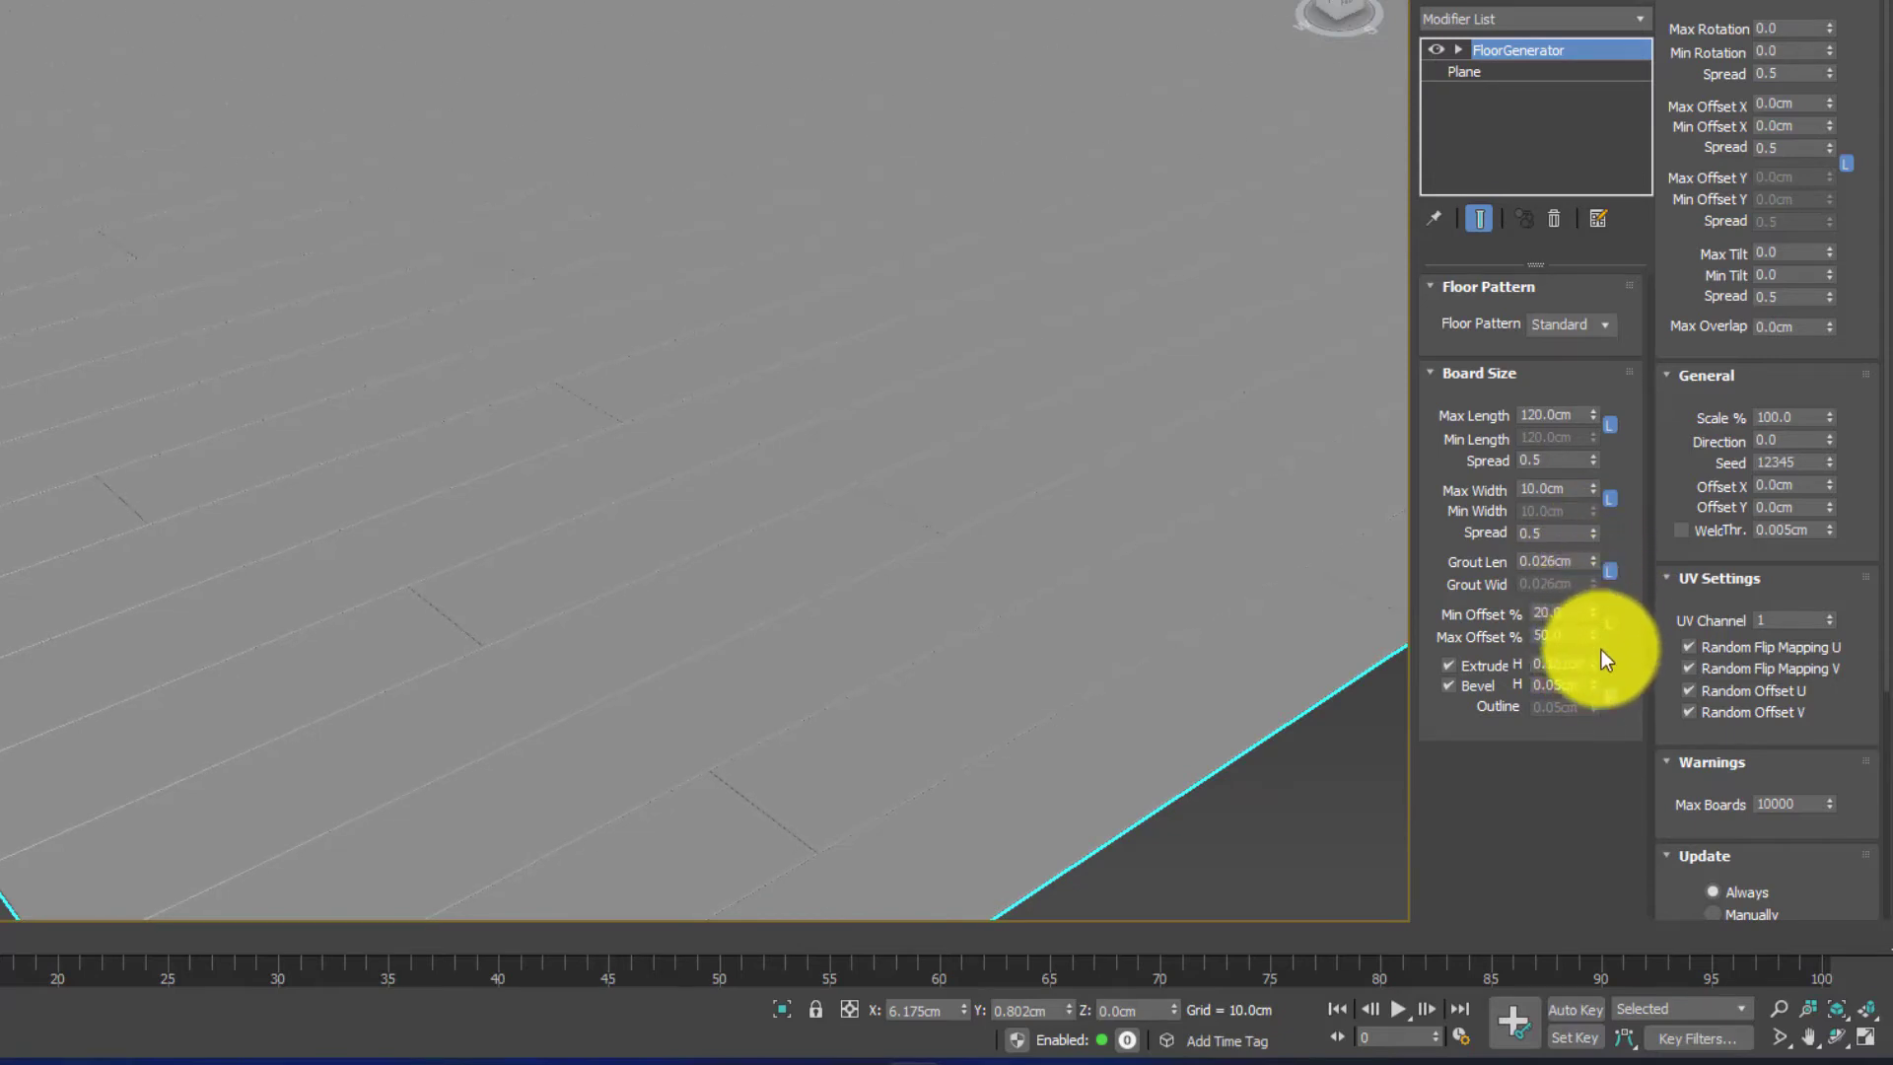
{"action": "left_click_drag", "start_coordinate": [1591, 684], "coordinate": [1584, 539]}
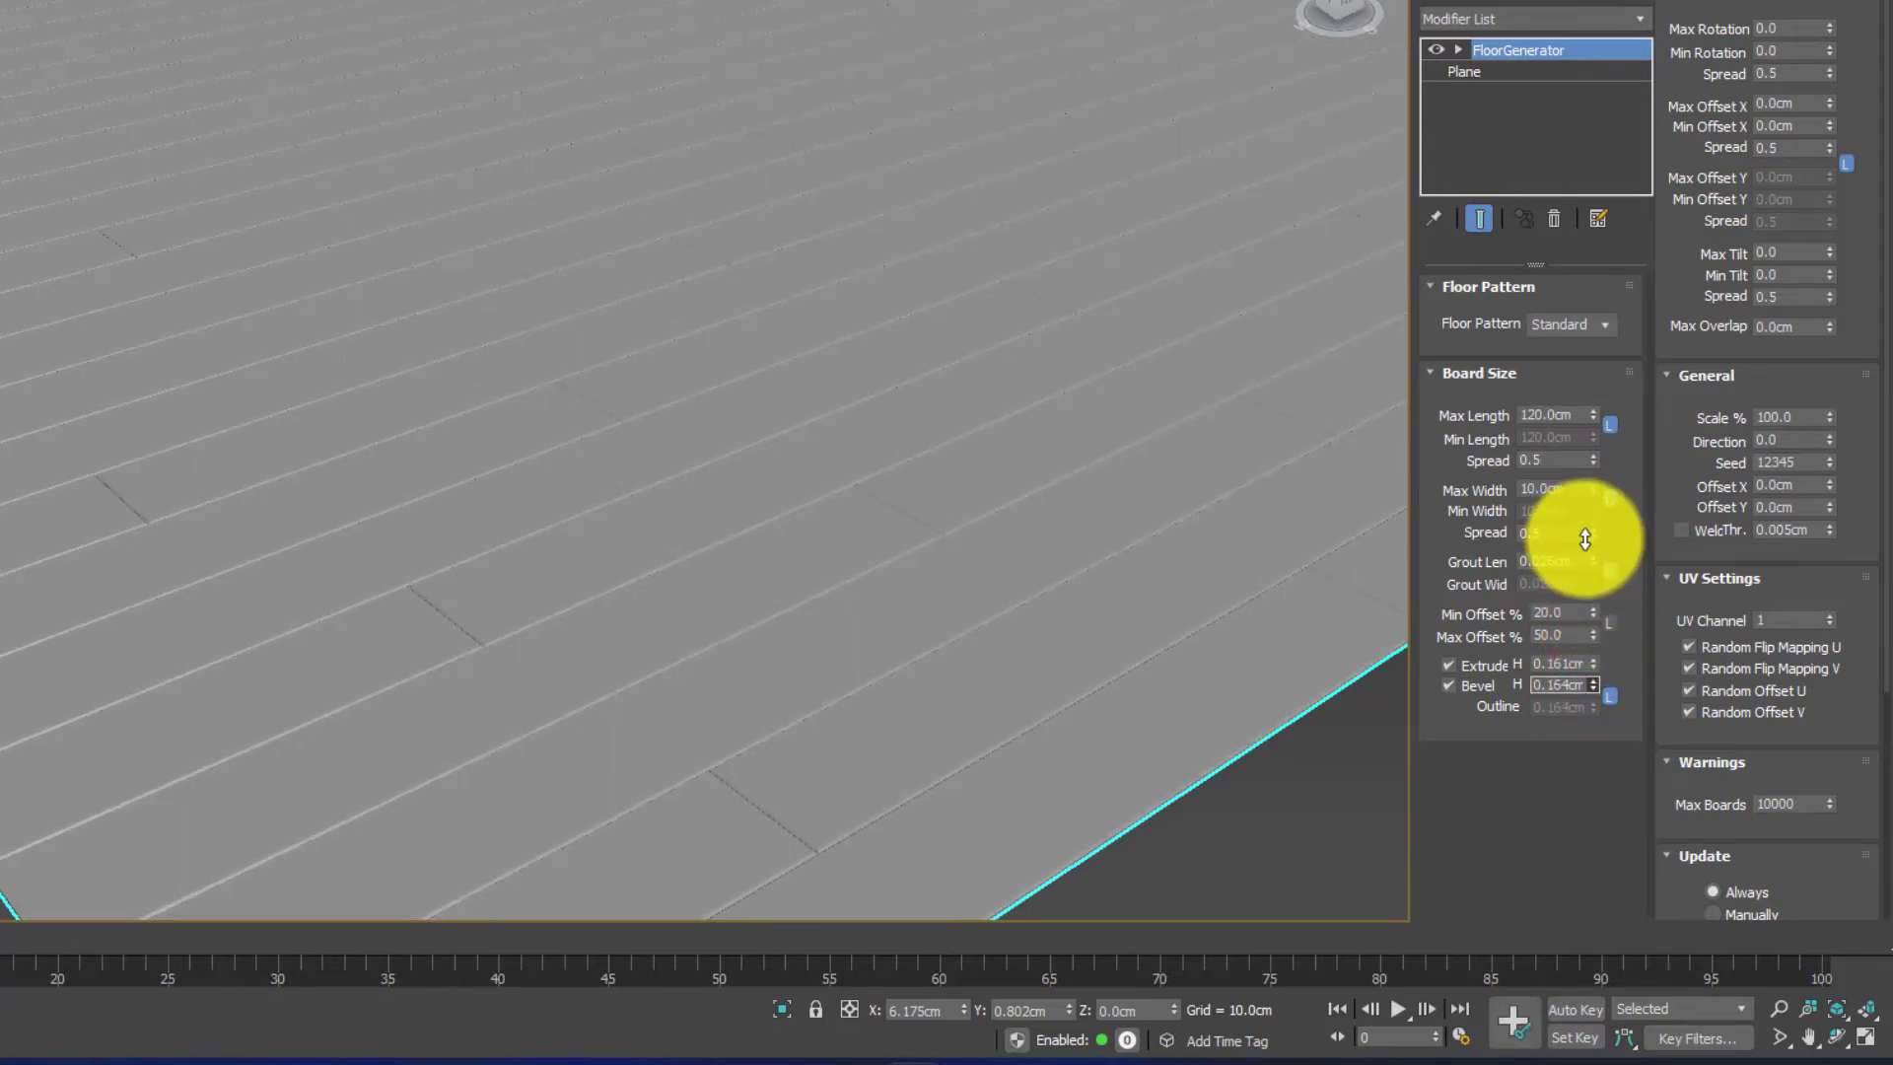
Step: Set the maximum tilt variation per board to 0.21
{"action": "scroll", "coordinate": [565, 697], "scroll_direction": "down", "scroll_amount": 2}
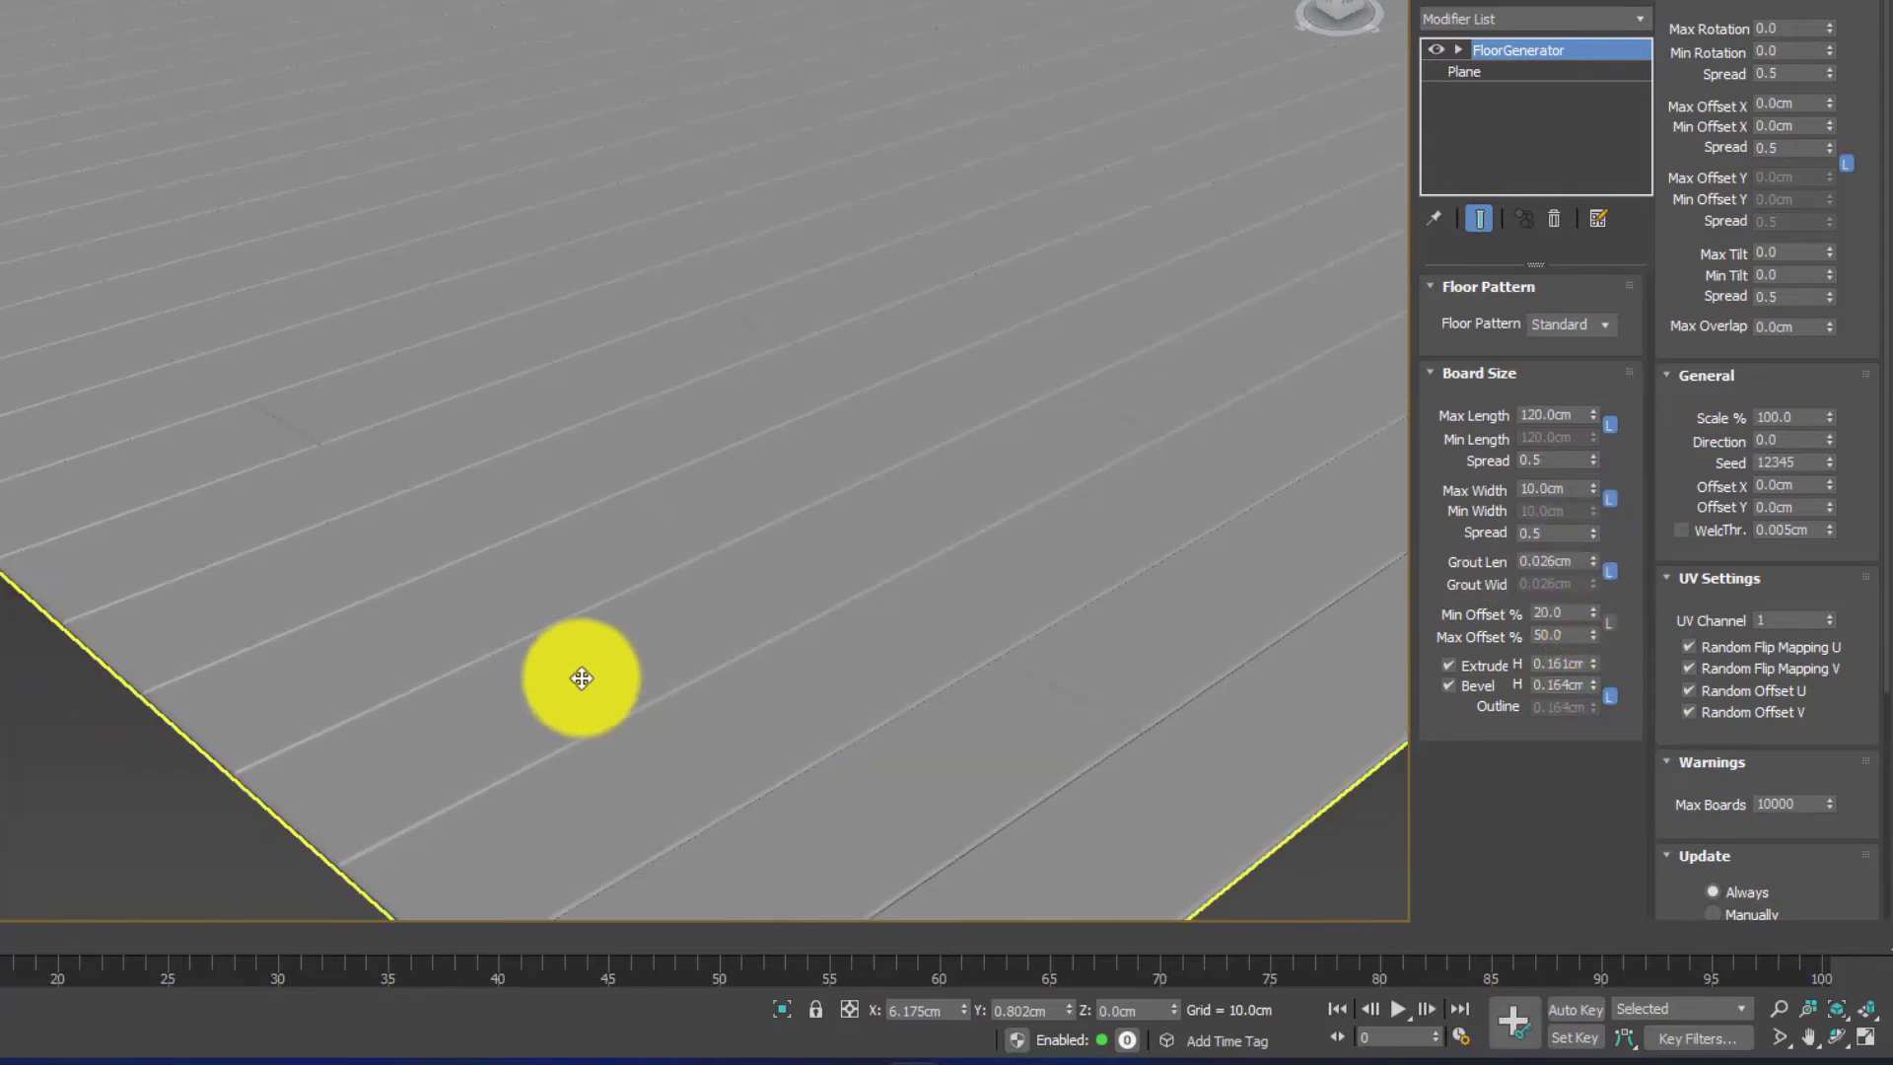
{"action": "scroll", "coordinate": [719, 508], "scroll_direction": "up", "scroll_amount": 5}
{"action": "middle_click_drag", "start_coordinate": [730, 575], "coordinate": [597, 670]}
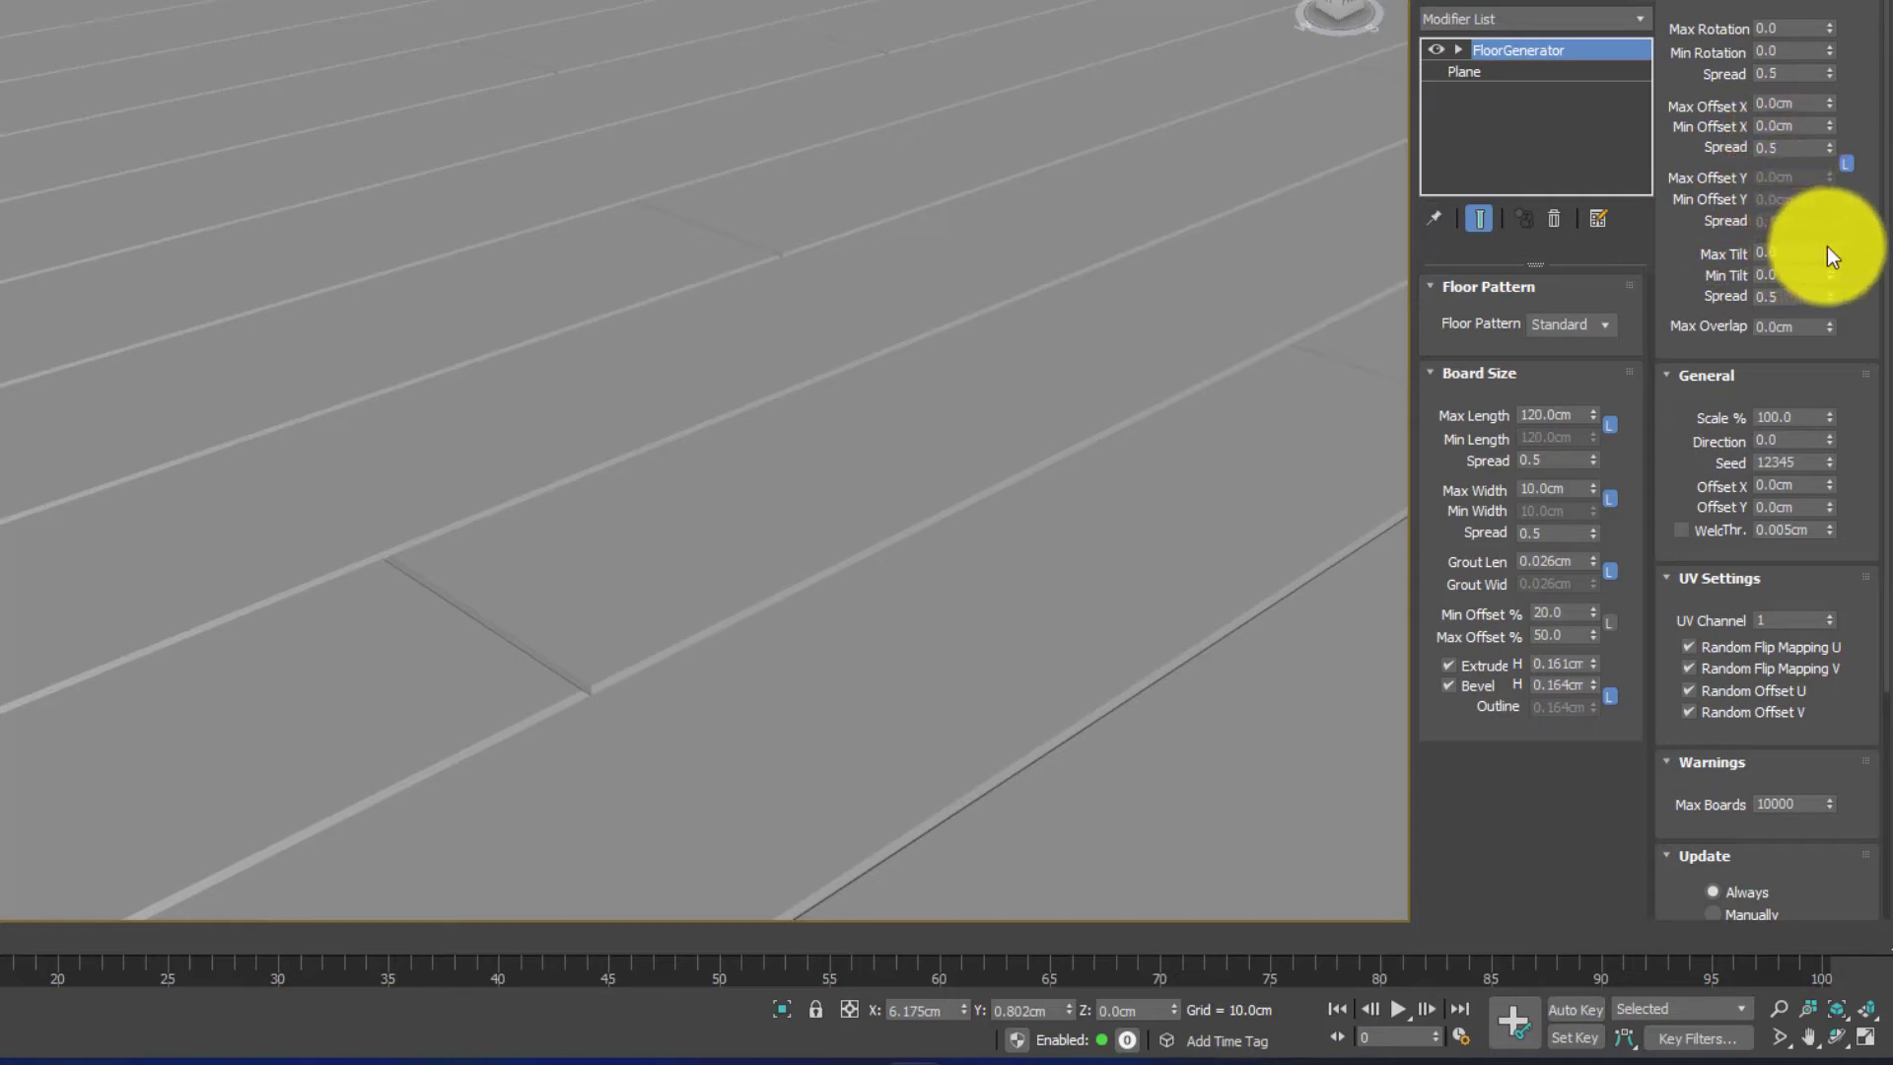
{"action": "left_click_drag", "start_coordinate": [1828, 245], "coordinate": [1819, 218]}
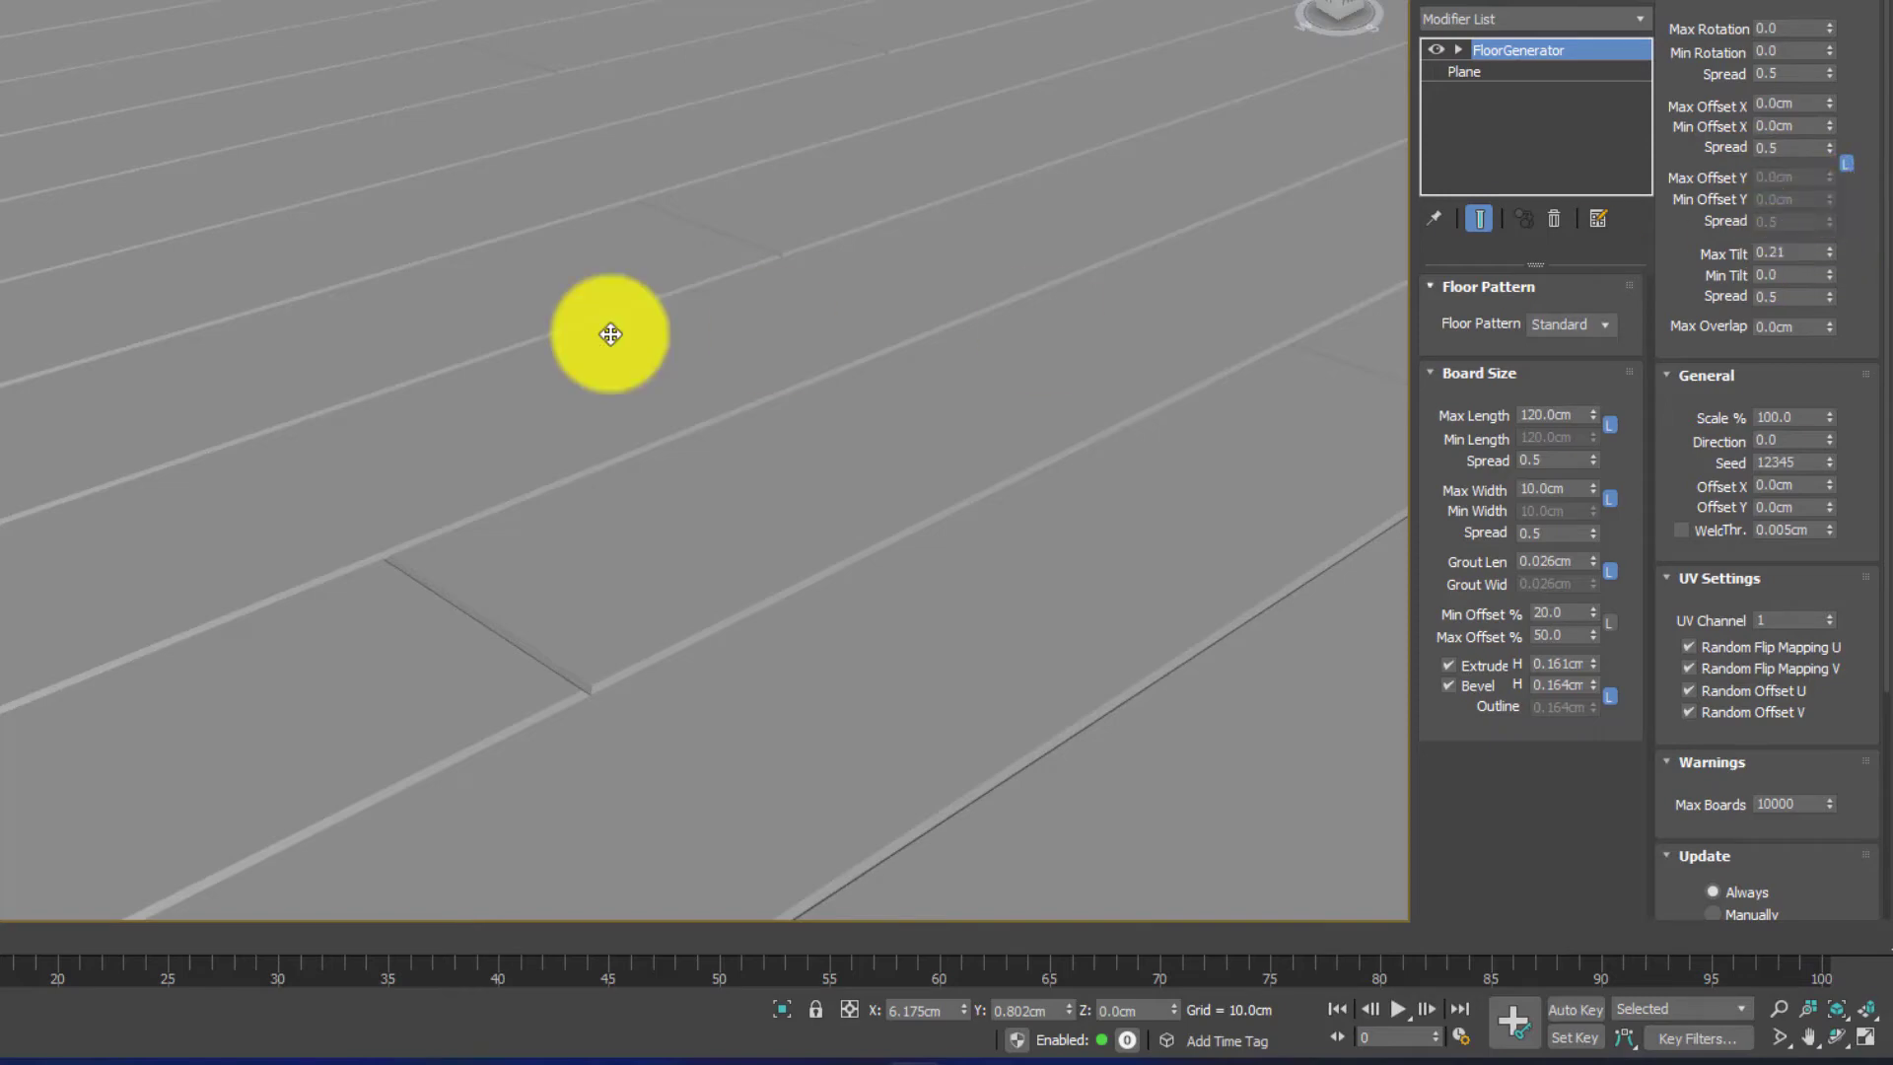
Step: Examine the joints, grout lines and tilt between the floor boards up close and across the whole floor
{"action": "scroll", "coordinate": [612, 329], "scroll_direction": "down", "scroll_amount": 5}
{"action": "middle_click_drag", "start_coordinate": [612, 329], "coordinate": [682, 482]}
{"action": "scroll", "coordinate": [712, 388], "scroll_direction": "up", "scroll_amount": 5}
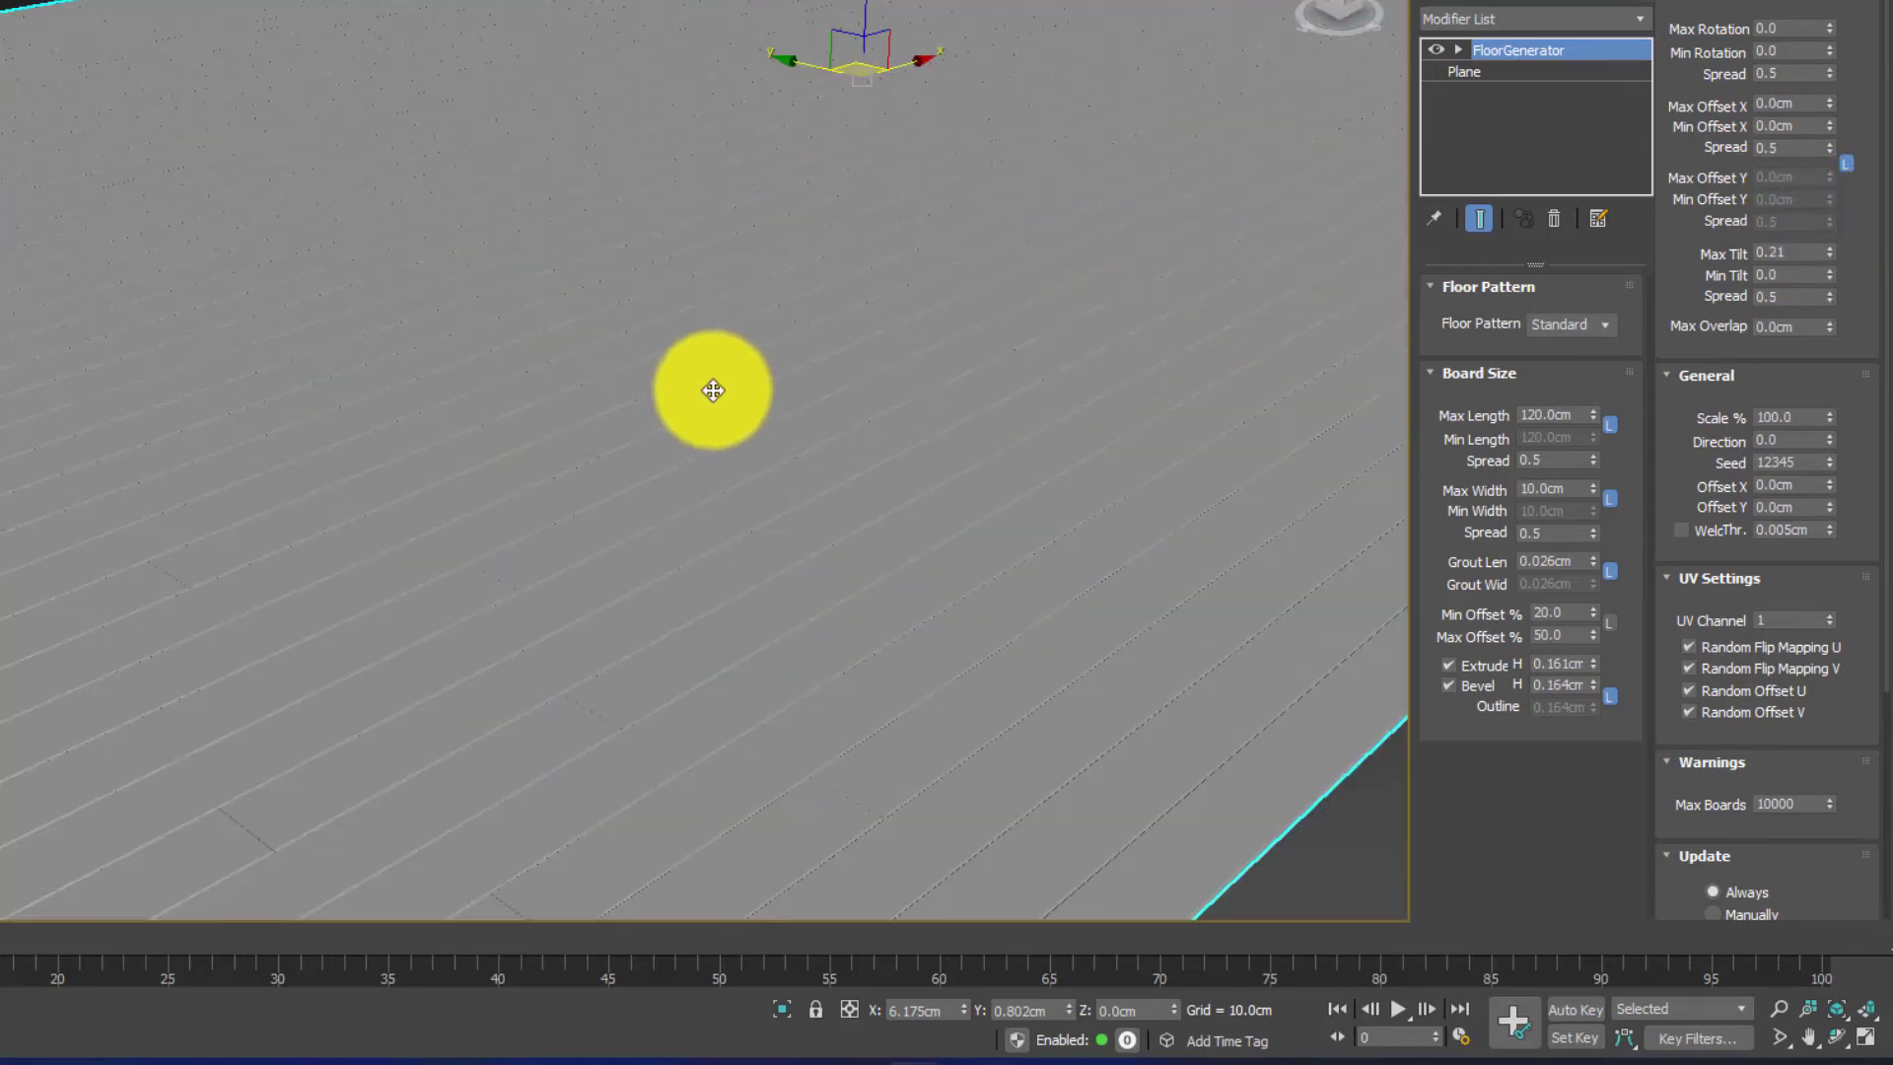
{"action": "middle_click_drag", "start_coordinate": [754, 397], "coordinate": [553, 617]}
{"action": "scroll", "coordinate": [676, 549], "scroll_direction": "up", "scroll_amount": 5}
{"action": "scroll", "coordinate": [553, 618], "scroll_direction": "up", "scroll_amount": 5}
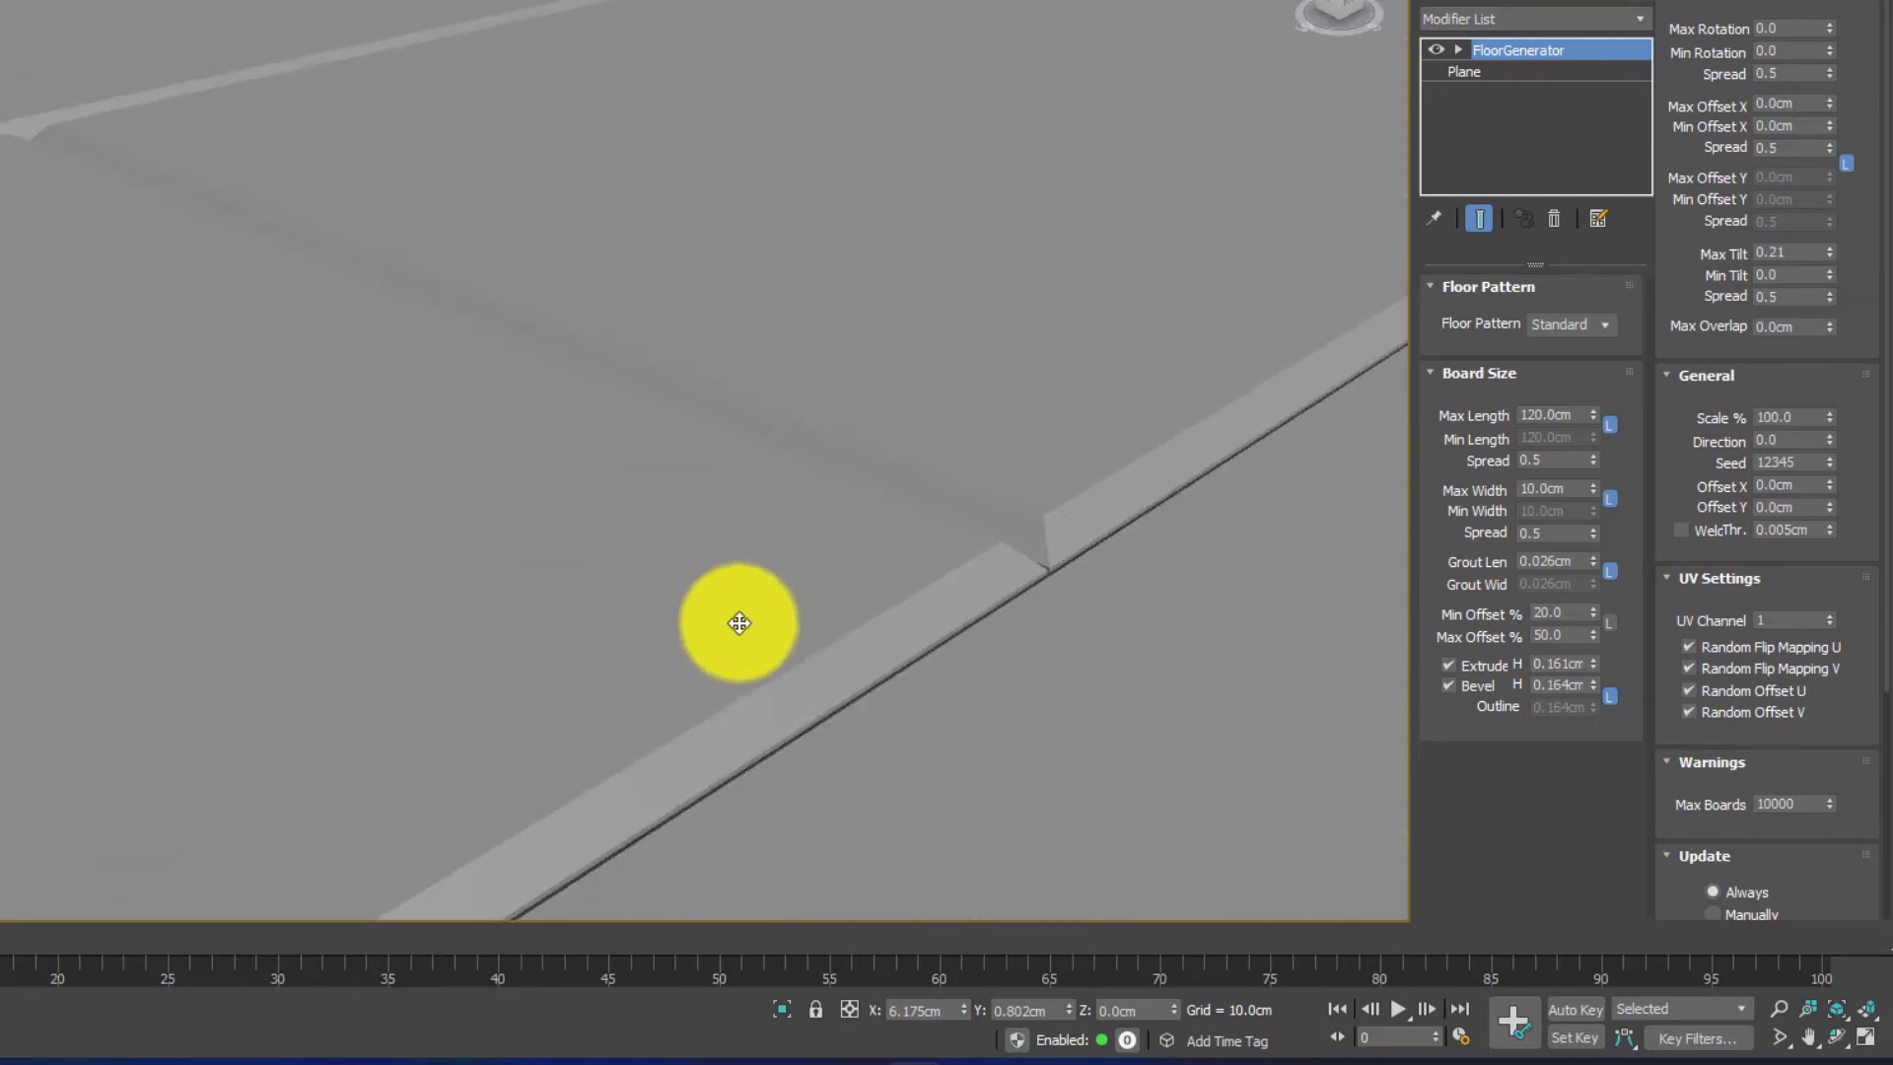
{"action": "scroll", "coordinate": [1192, 633], "scroll_direction": "down", "scroll_amount": 5}
{"action": "middle_click_drag", "start_coordinate": [1103, 641], "coordinate": [563, 454]}
{"action": "scroll", "coordinate": [612, 549], "scroll_direction": "down", "scroll_amount": 4}
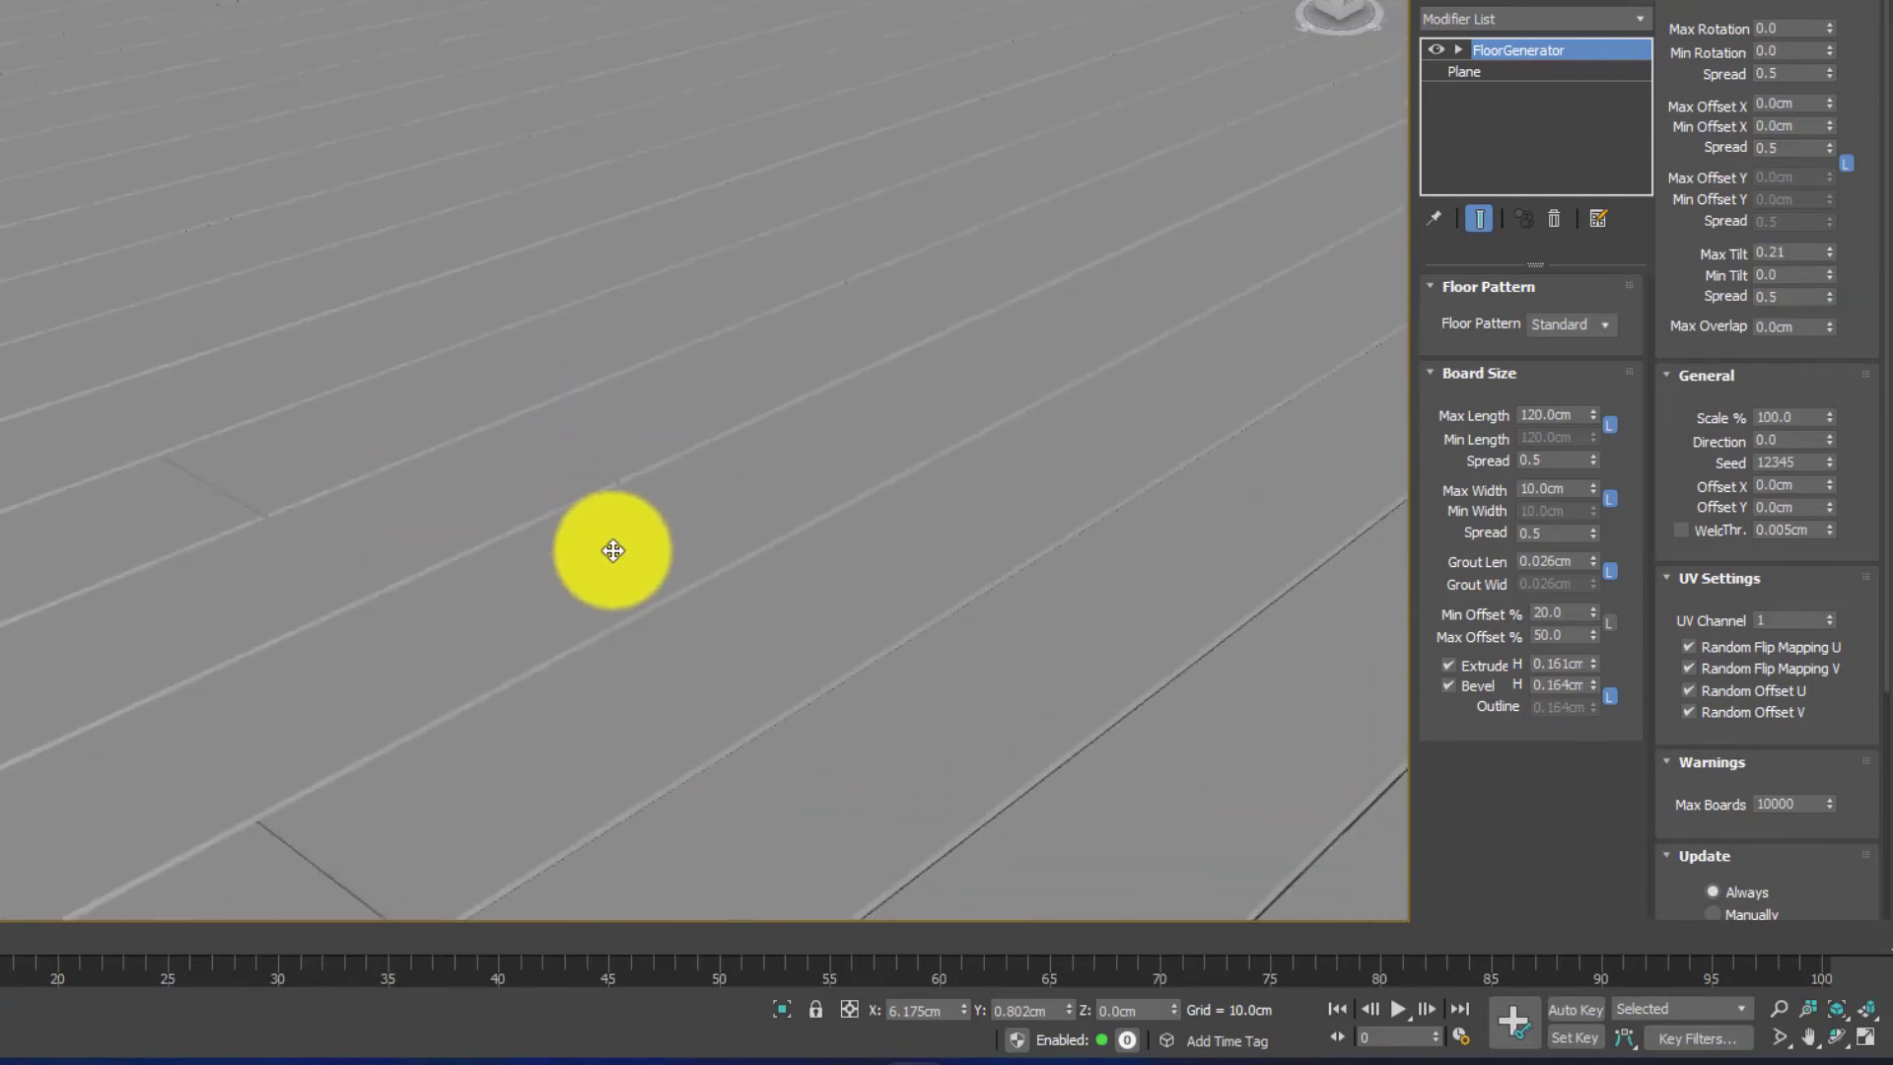
{"action": "scroll", "coordinate": [612, 549], "scroll_direction": "up", "scroll_amount": 4}
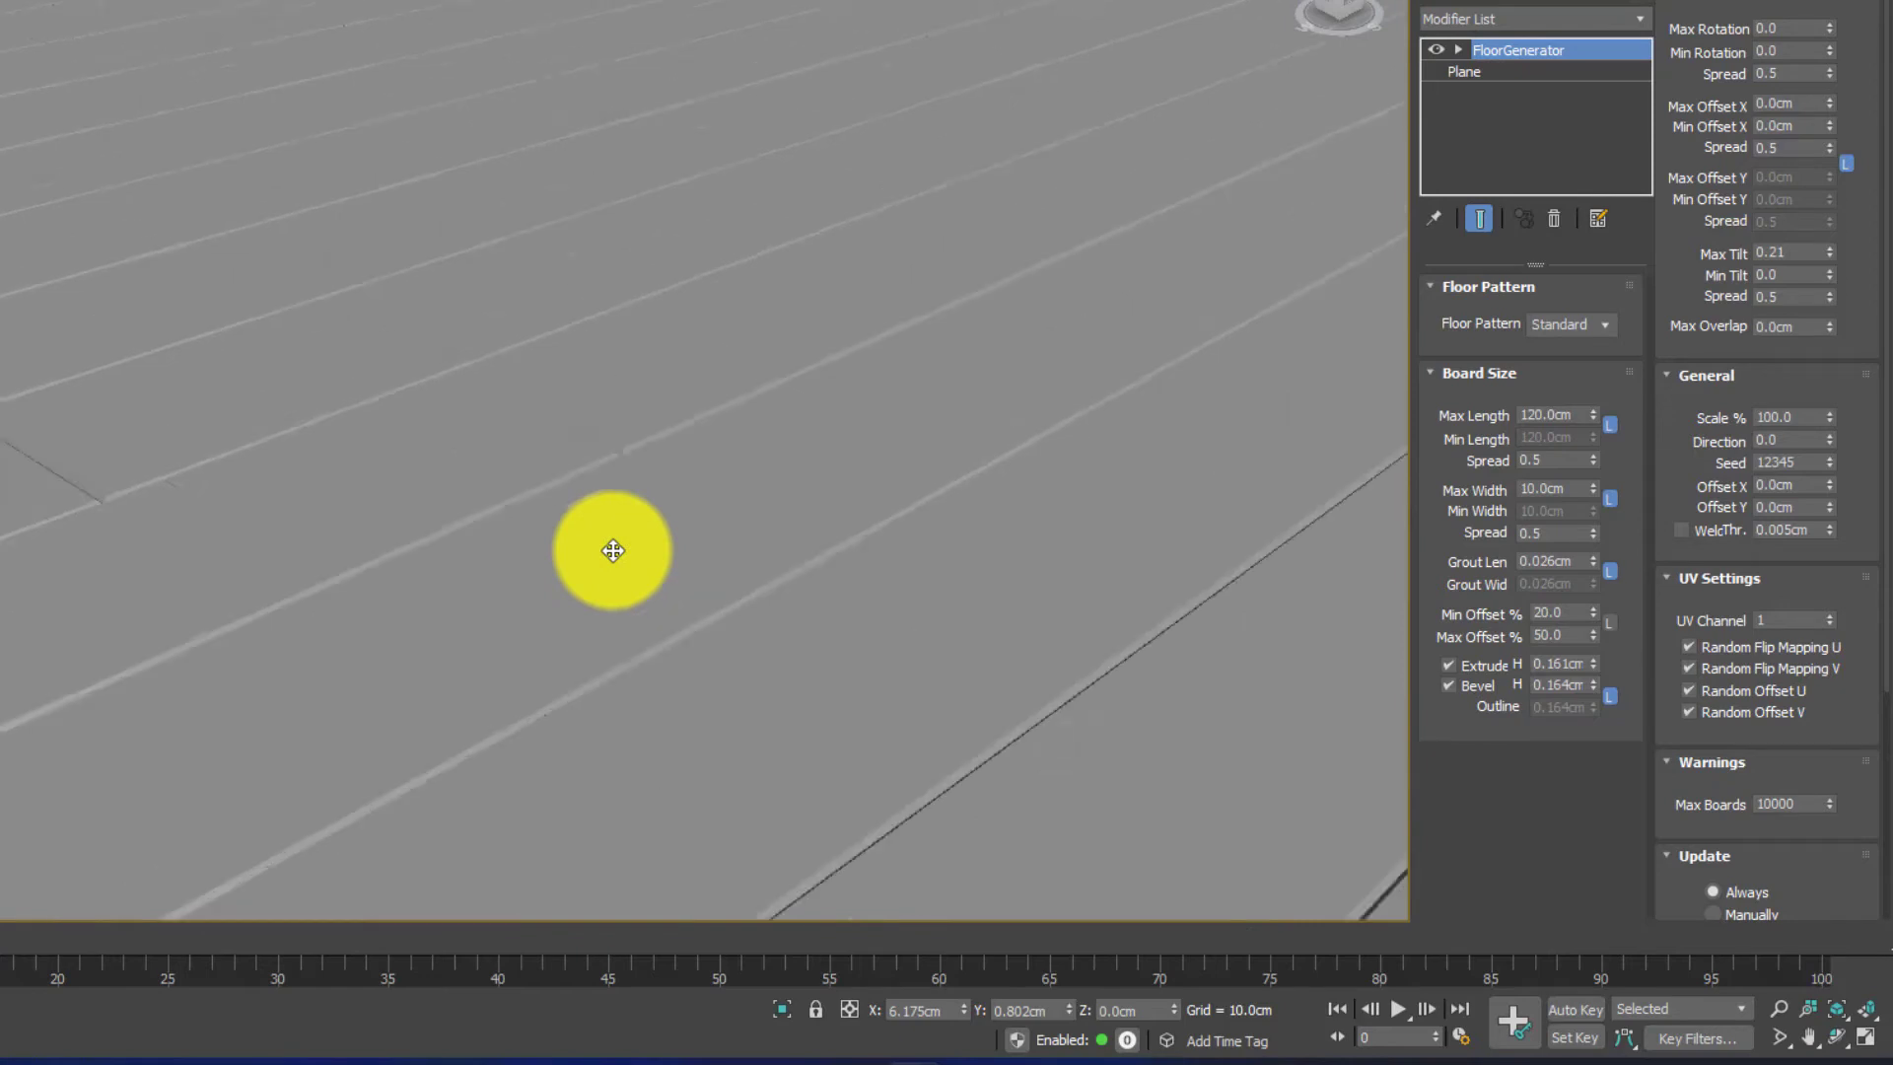
Step: Set the boards' extrude height to 1 cm and the bevel height to 0.5 cm
{"action": "left_click", "coordinate": [1562, 660]}
{"action": "key", "text": "ctrl+a"}
{"action": "type", "text": "1"}
{"action": "key", "text": "Return"}
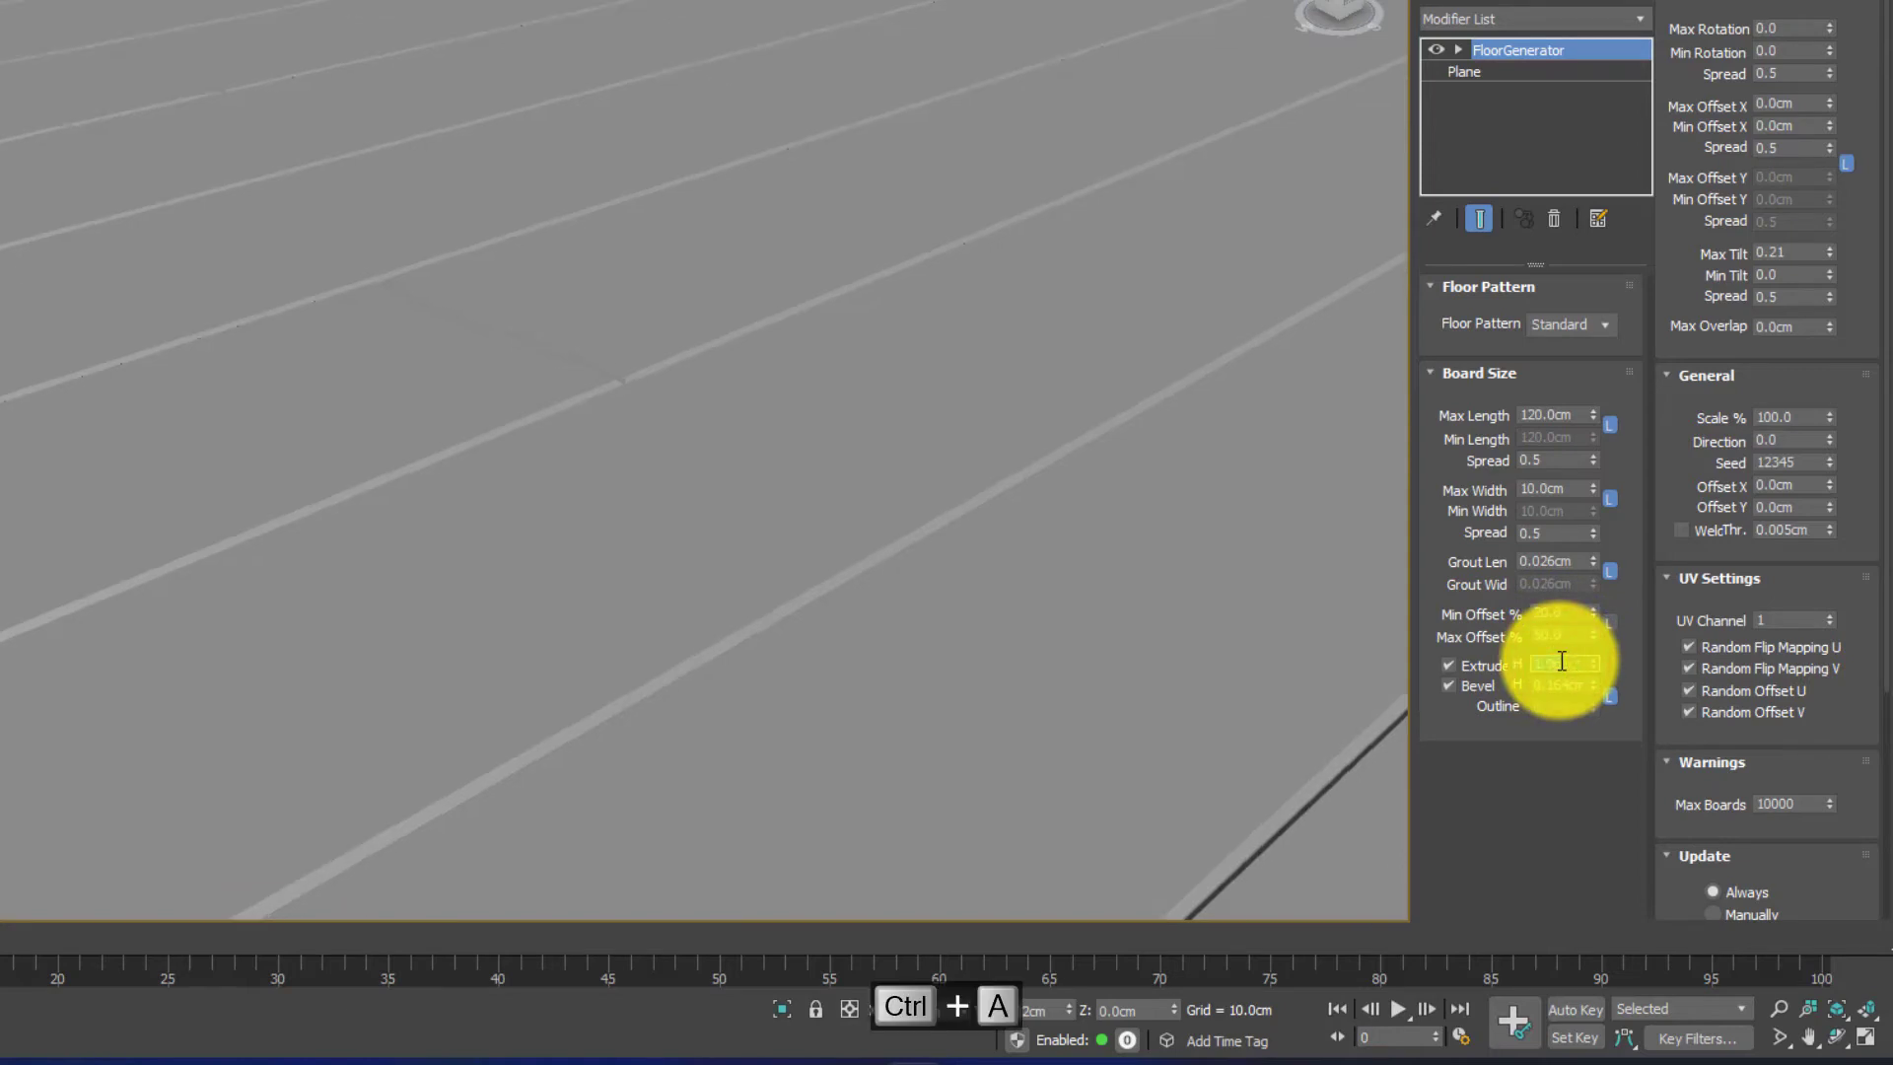
{"action": "left_click", "coordinate": [1562, 685]}
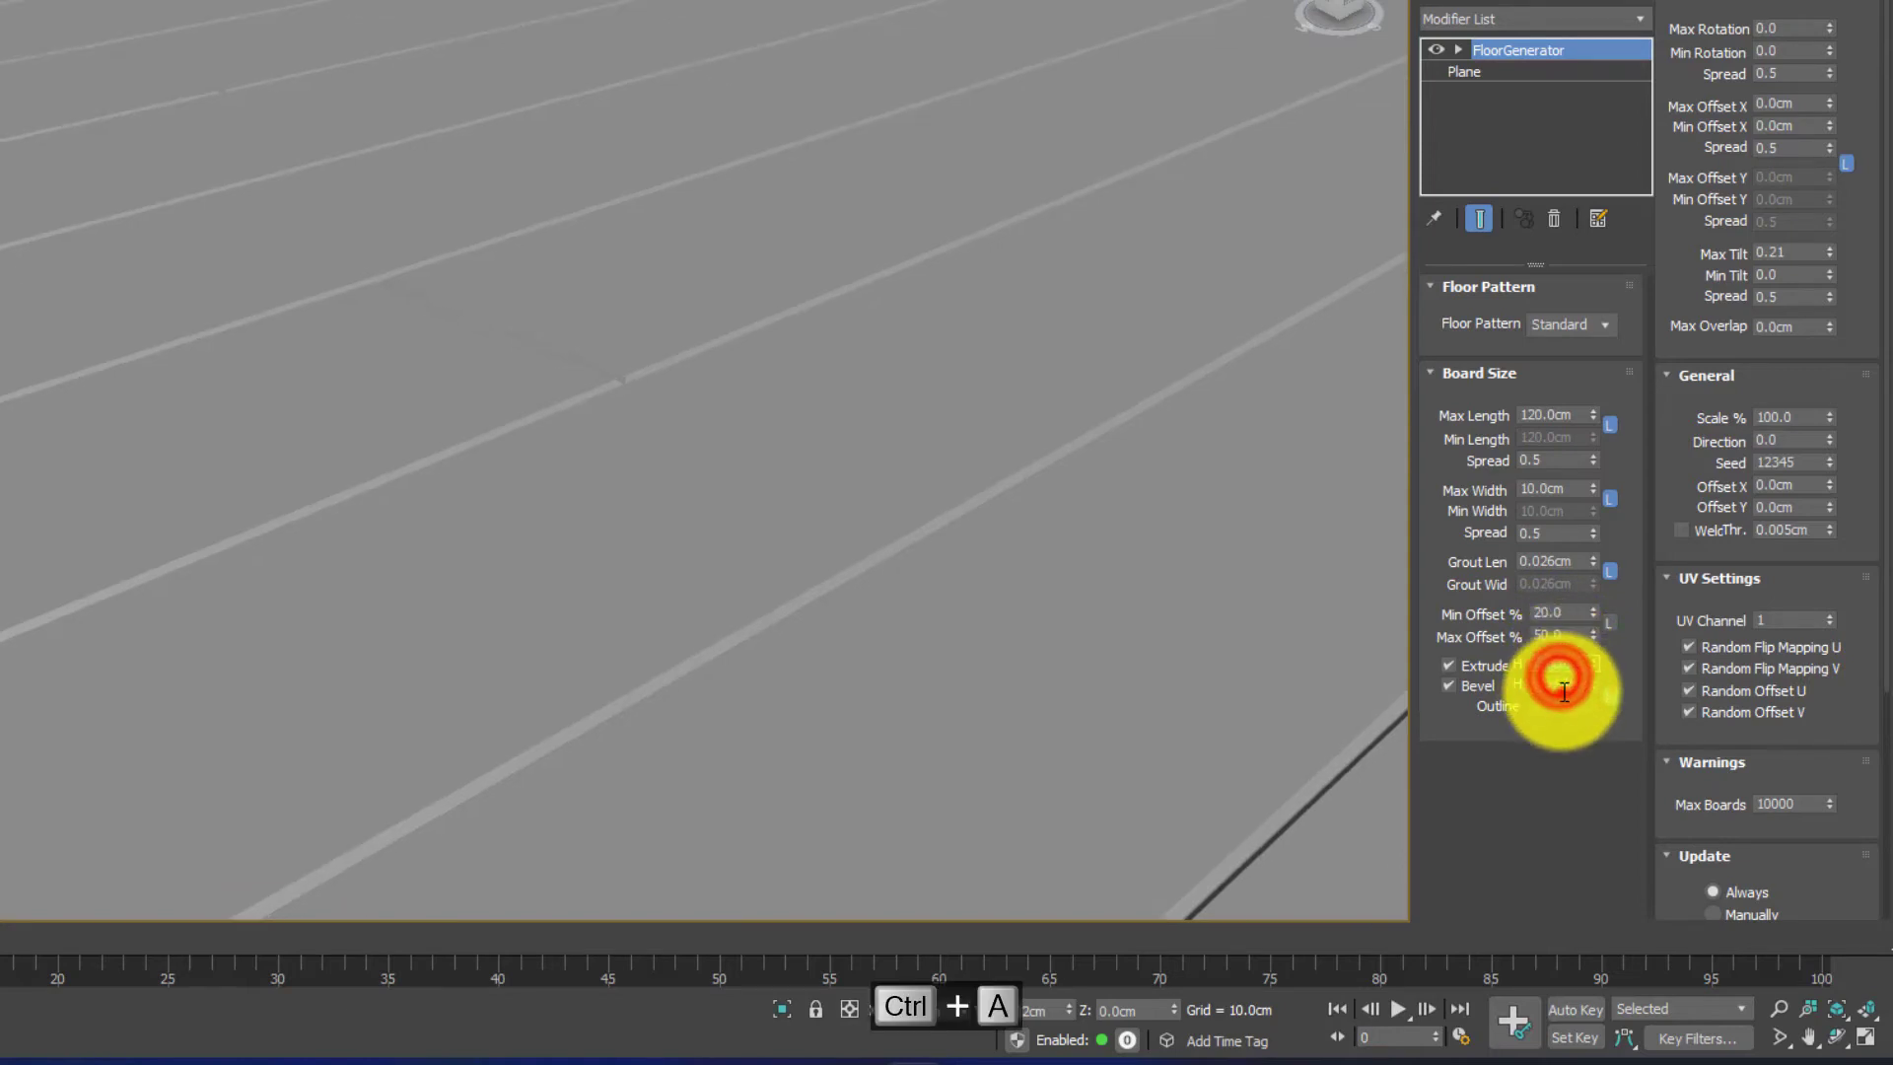
{"action": "key", "text": "Return"}
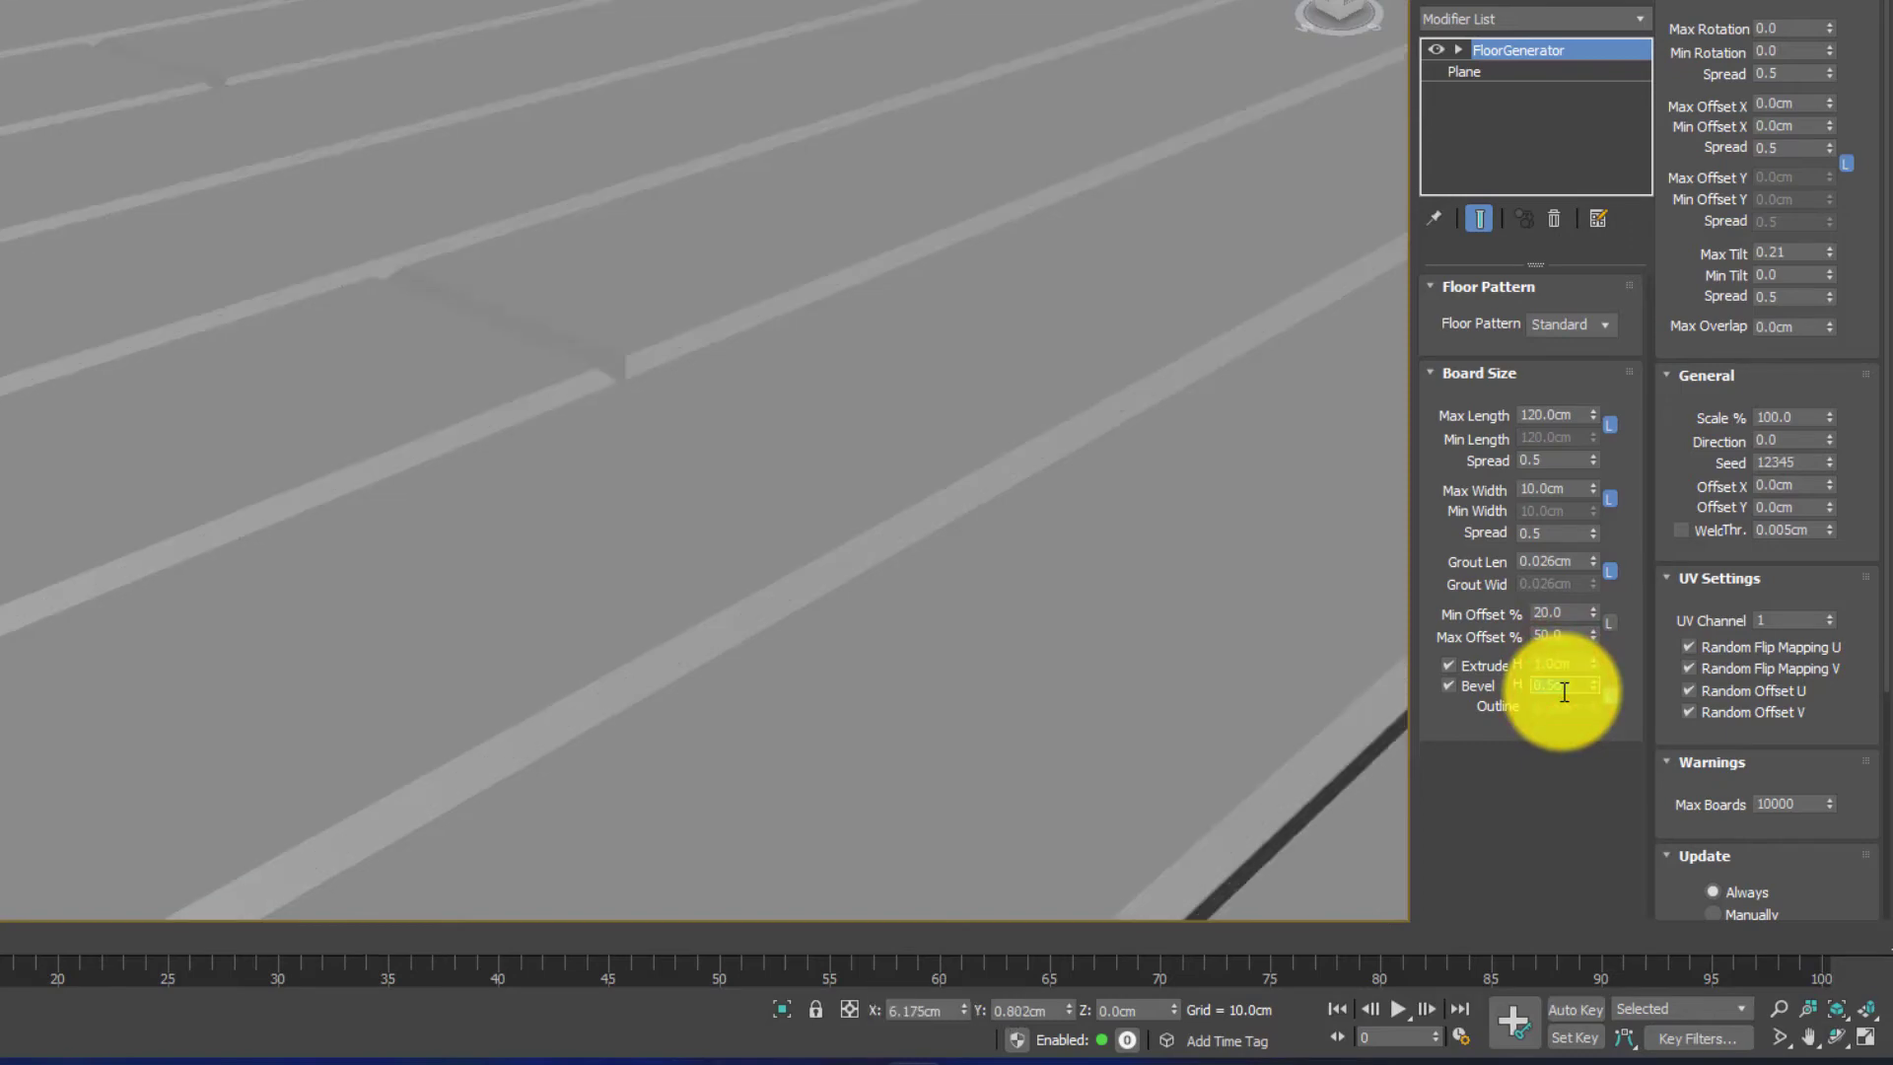
Step: Inspect the extruded thickness and bevelled edges of the boards from above and along the floor's side
{"action": "scroll", "coordinate": [881, 668], "scroll_direction": "down", "scroll_amount": 3}
{"action": "scroll", "coordinate": [882, 678], "scroll_direction": "down", "scroll_amount": 5}
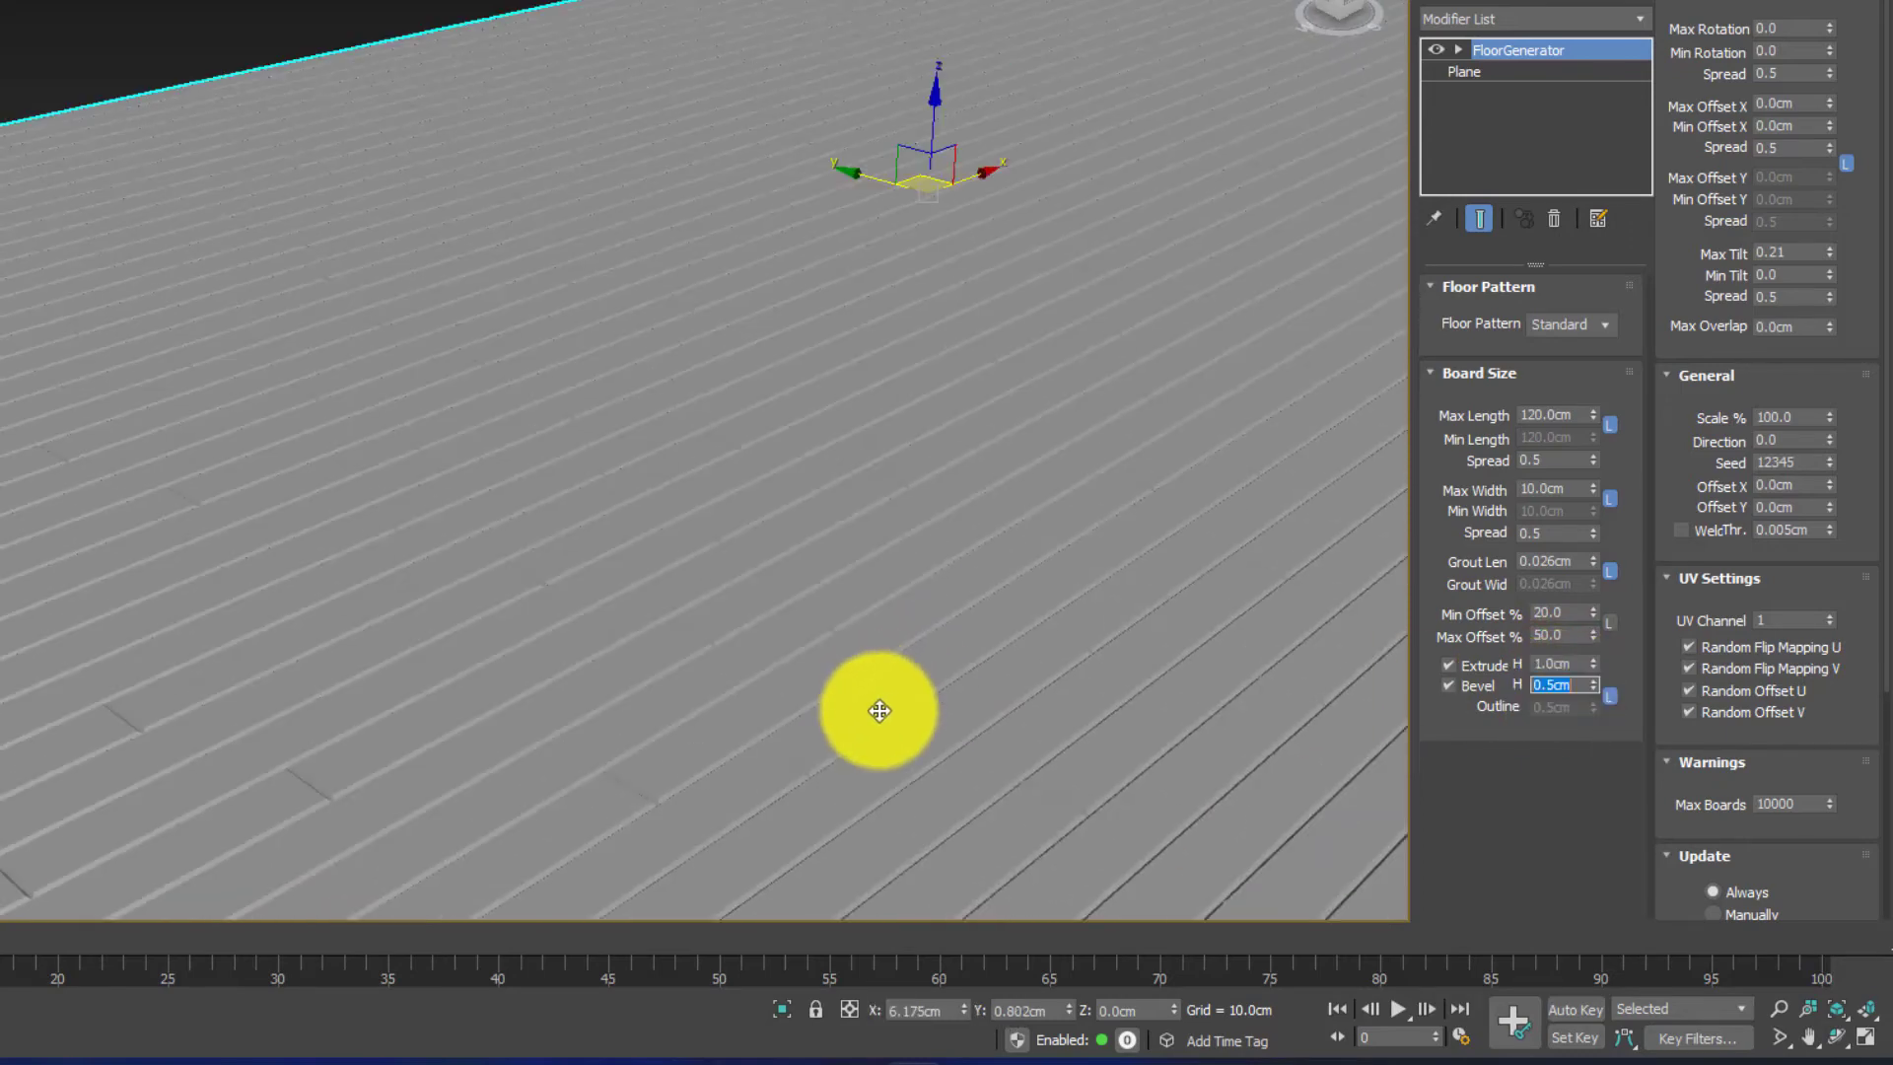
{"action": "scroll", "coordinate": [697, 699], "scroll_direction": "up", "scroll_amount": 1}
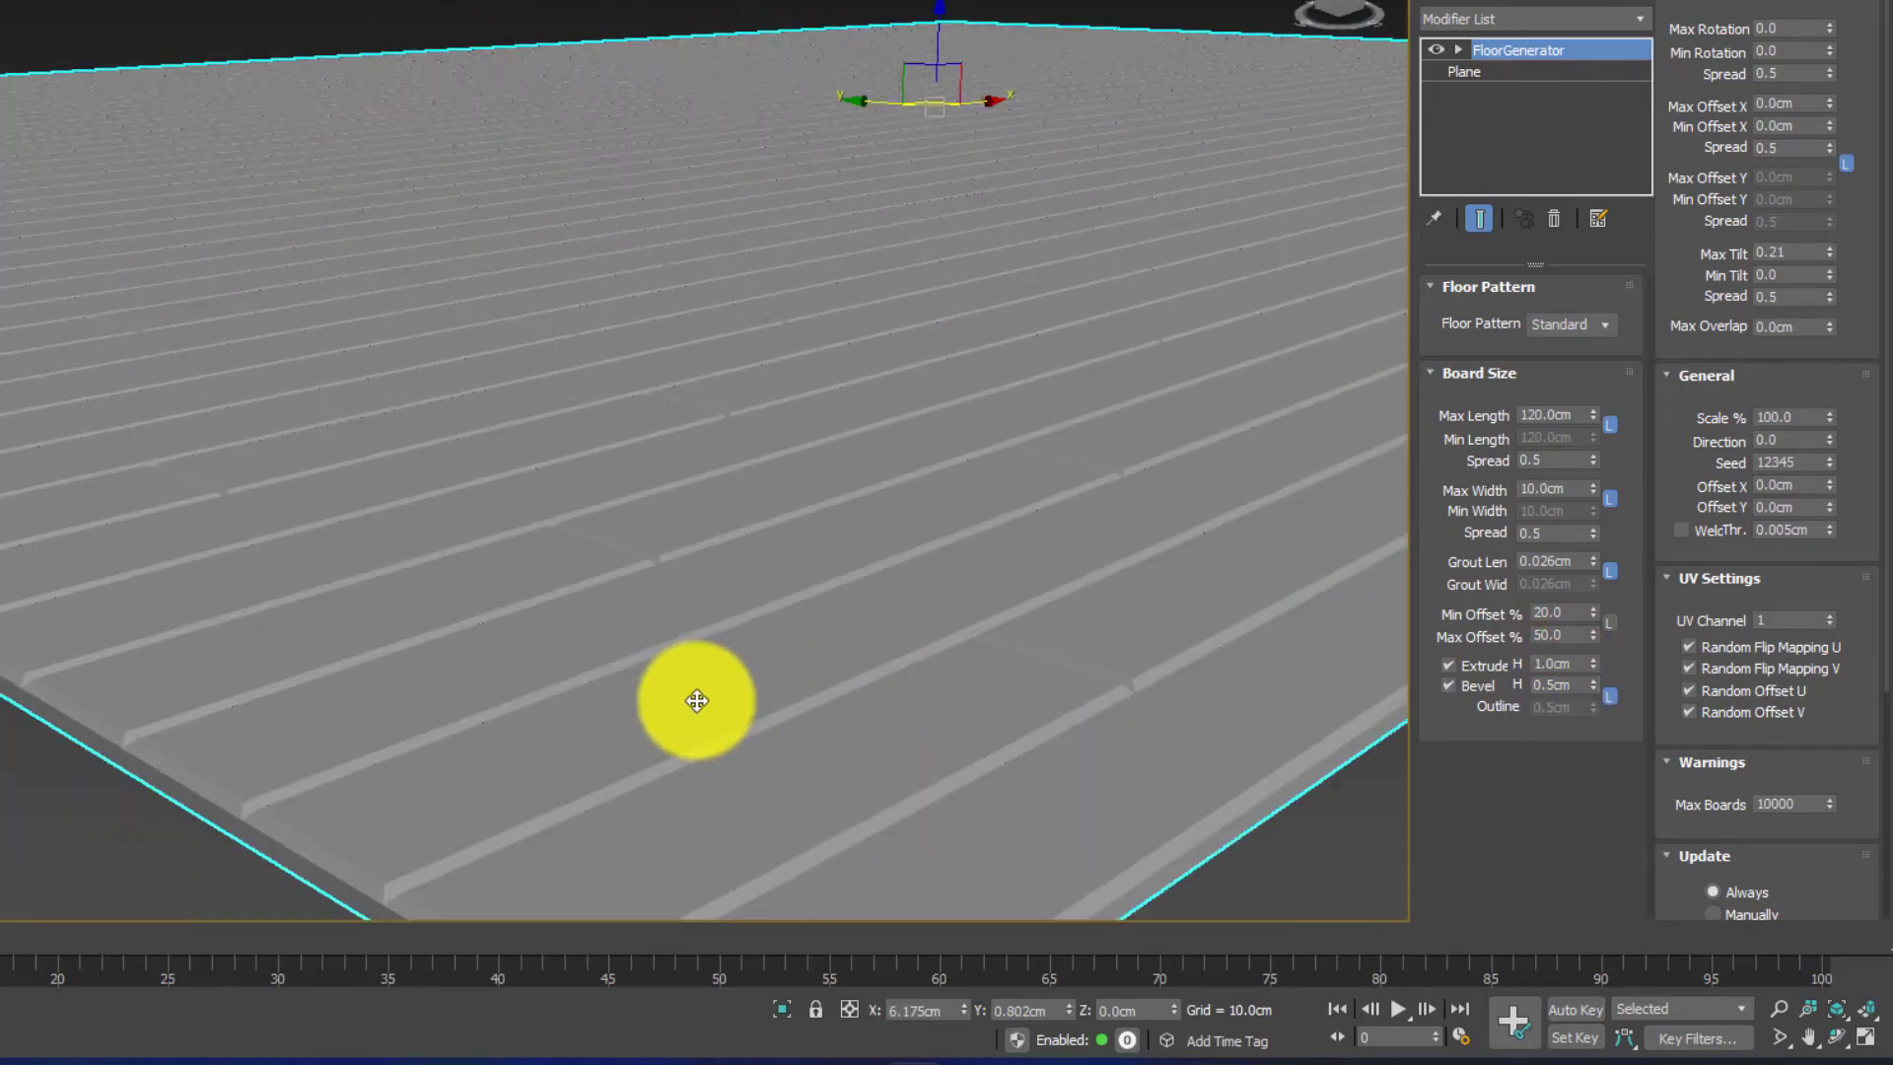
{"action": "mouse_move", "coordinate": [733, 767]}
{"action": "middle_mouse_down", "text": "alt"}
{"action": "mouse_move", "coordinate": [722, 736]}
{"action": "mouse_move", "coordinate": [746, 752]}
{"action": "middle_mouse_up", "text": "alt"}
{"action": "scroll", "coordinate": [1018, 175], "scroll_direction": "up", "scroll_amount": 2}
{"action": "scroll", "coordinate": [1005, 207], "scroll_direction": "up", "scroll_amount": 6}
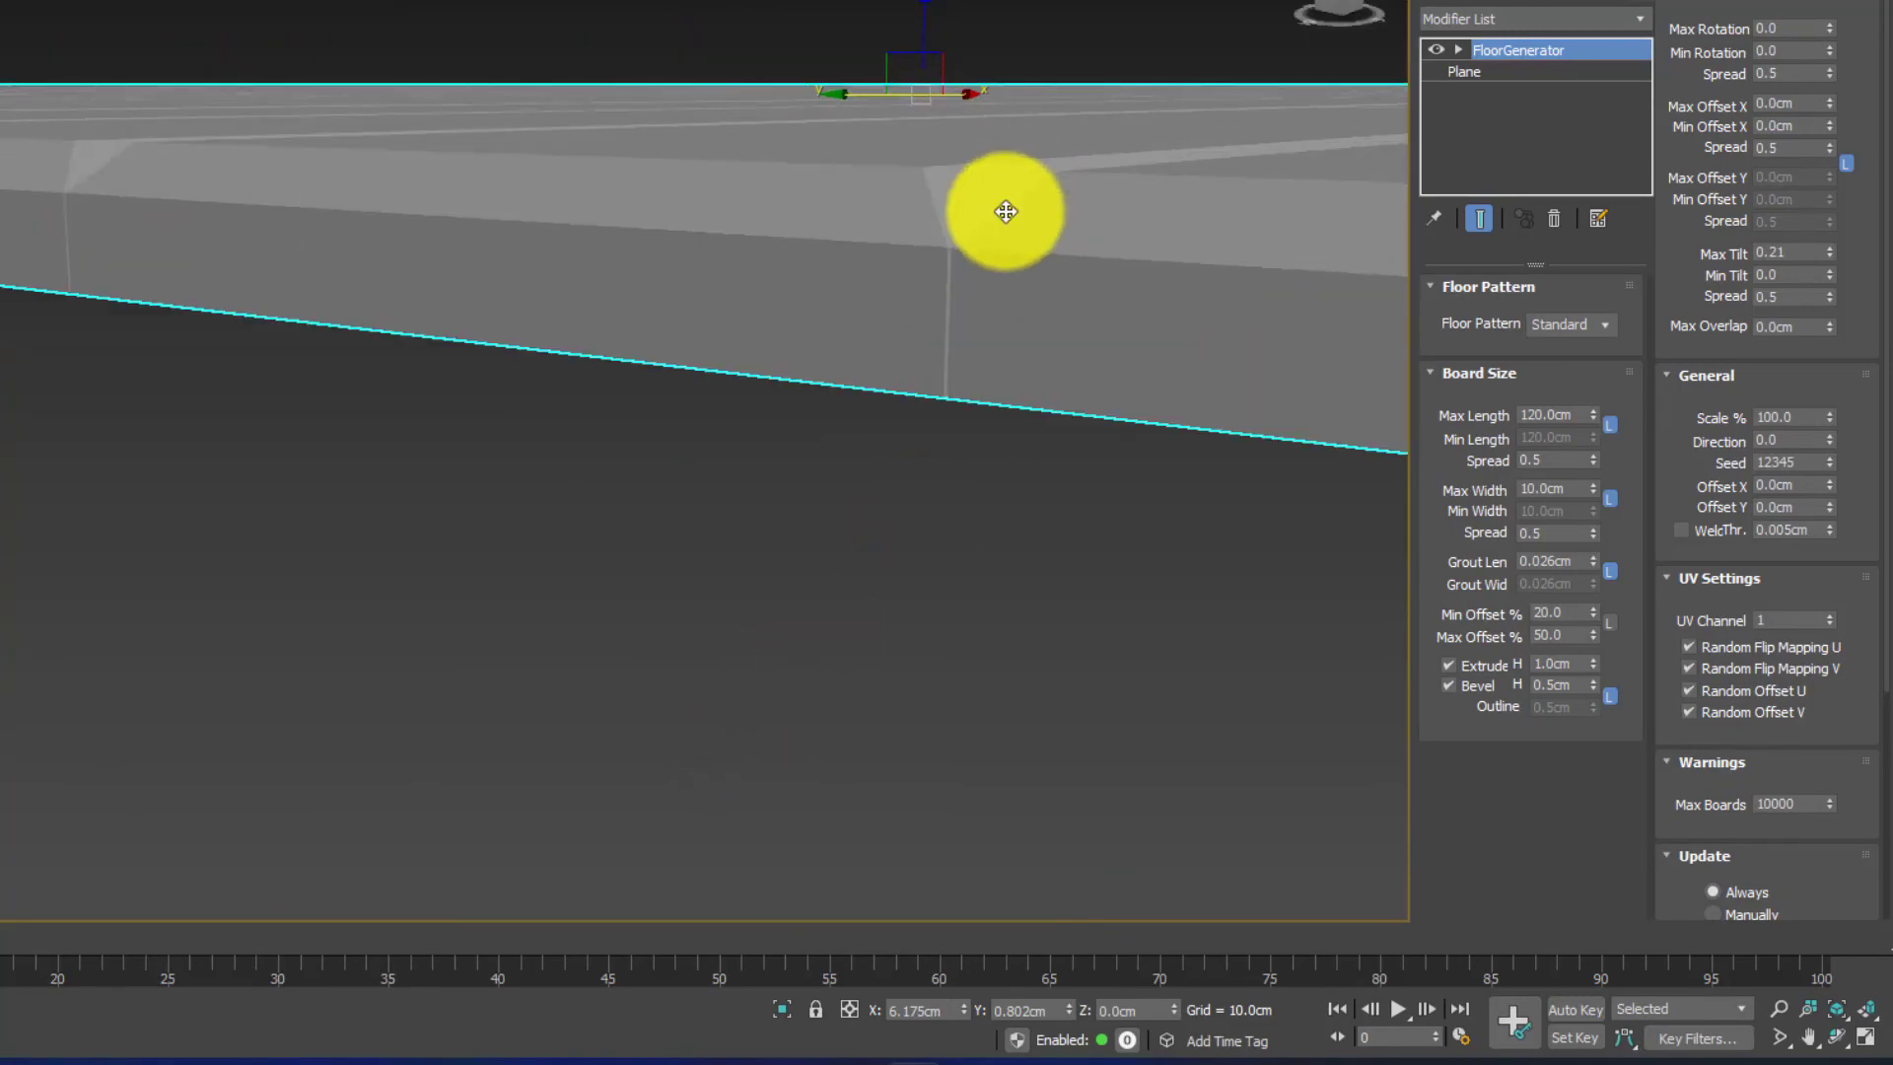
{"action": "scroll", "coordinate": [968, 435], "scroll_direction": "down", "scroll_amount": 4}
{"action": "middle_click_drag", "start_coordinate": [968, 437], "coordinate": [946, 483], "text": "alt"}
{"action": "scroll", "coordinate": [941, 480], "scroll_direction": "down", "scroll_amount": 3}
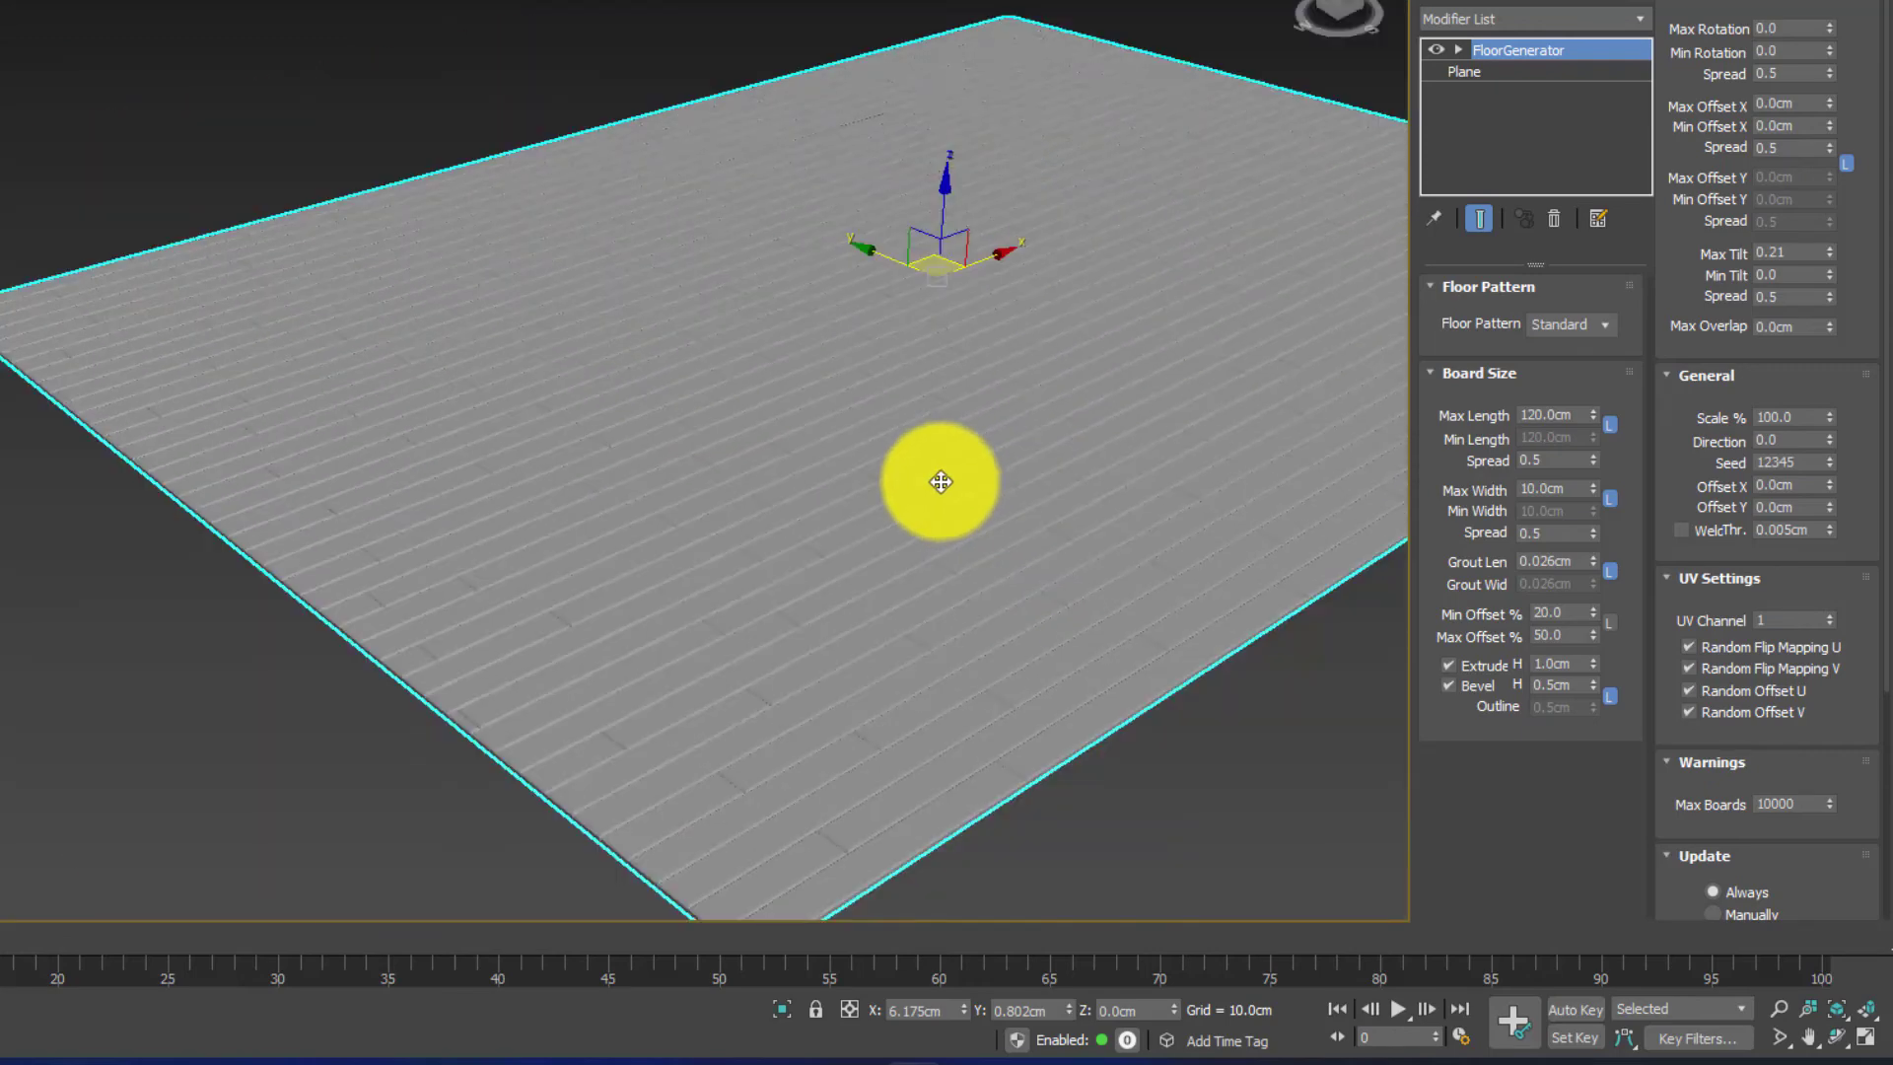
Step: Deselect the floor and turn on Edged Faces display in the perspective viewport
{"action": "left_click", "coordinate": [126, 0]}
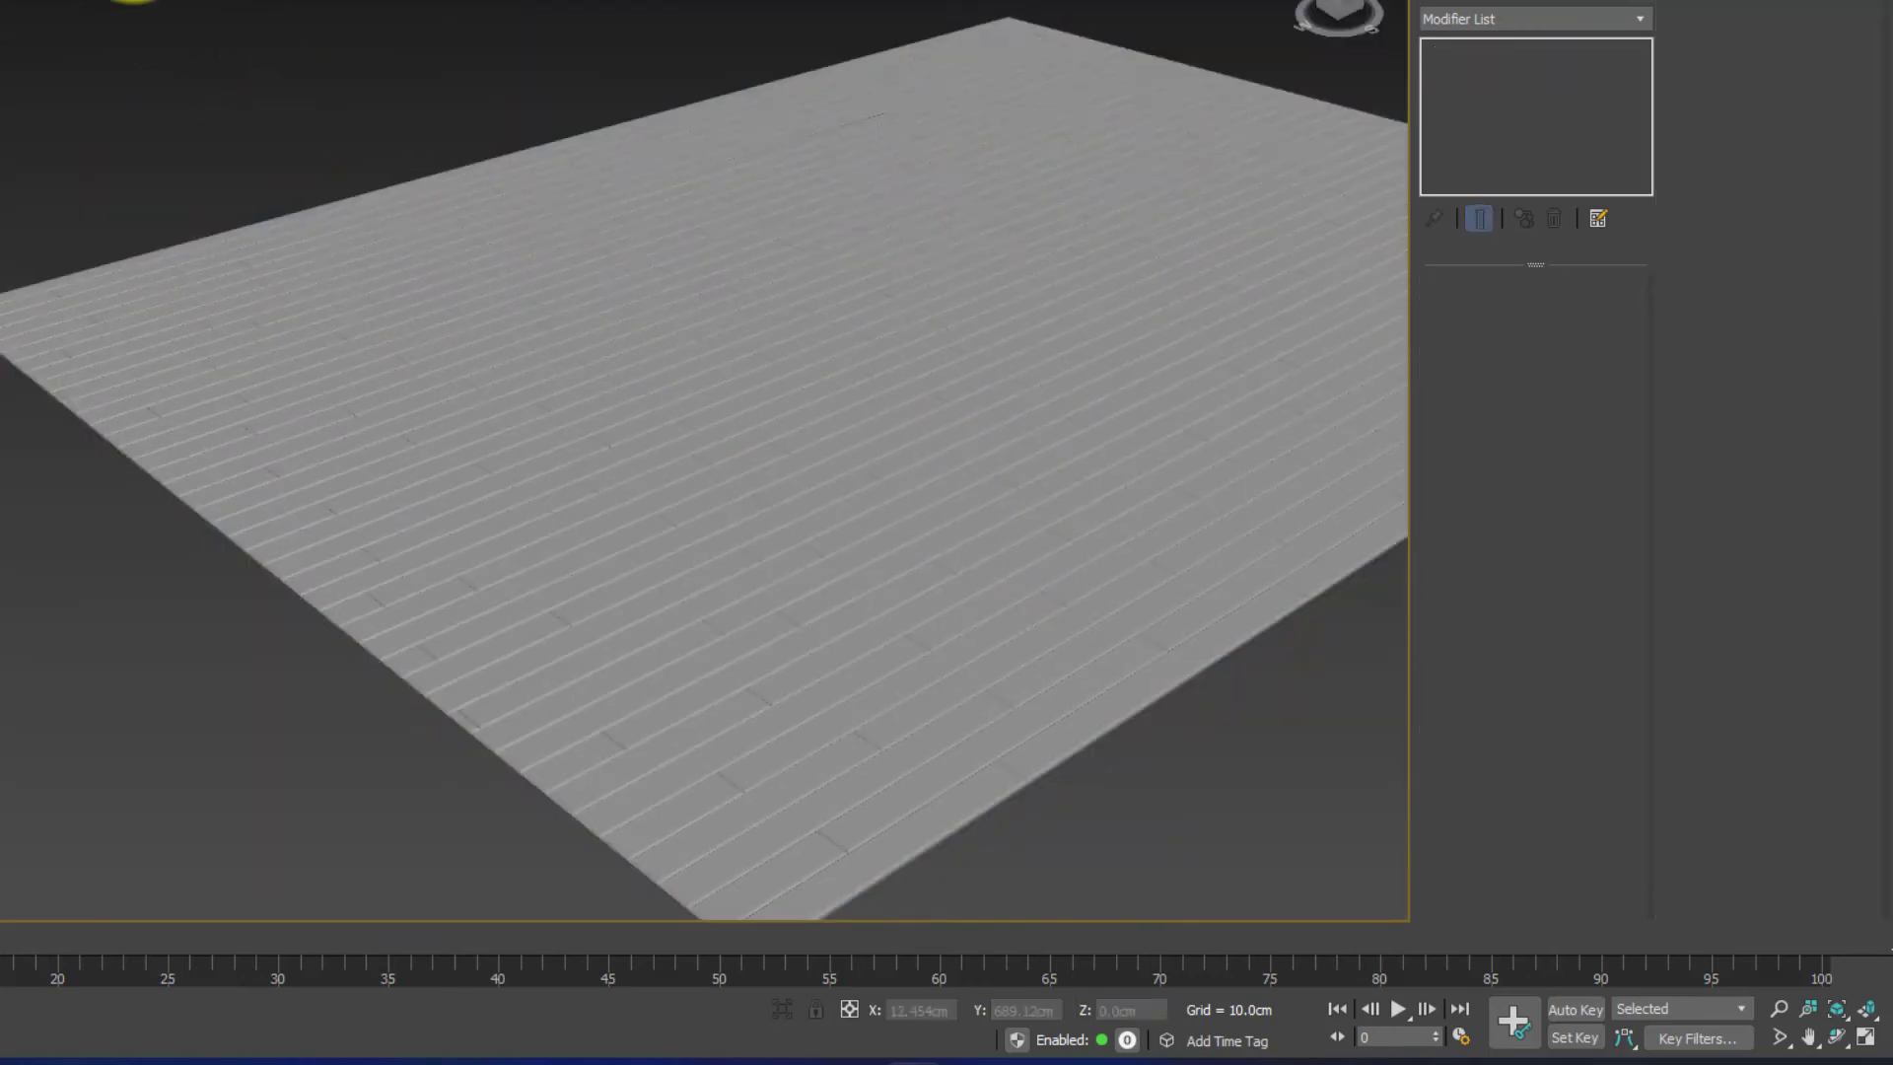
{"action": "left_click", "coordinate": [136, 0]}
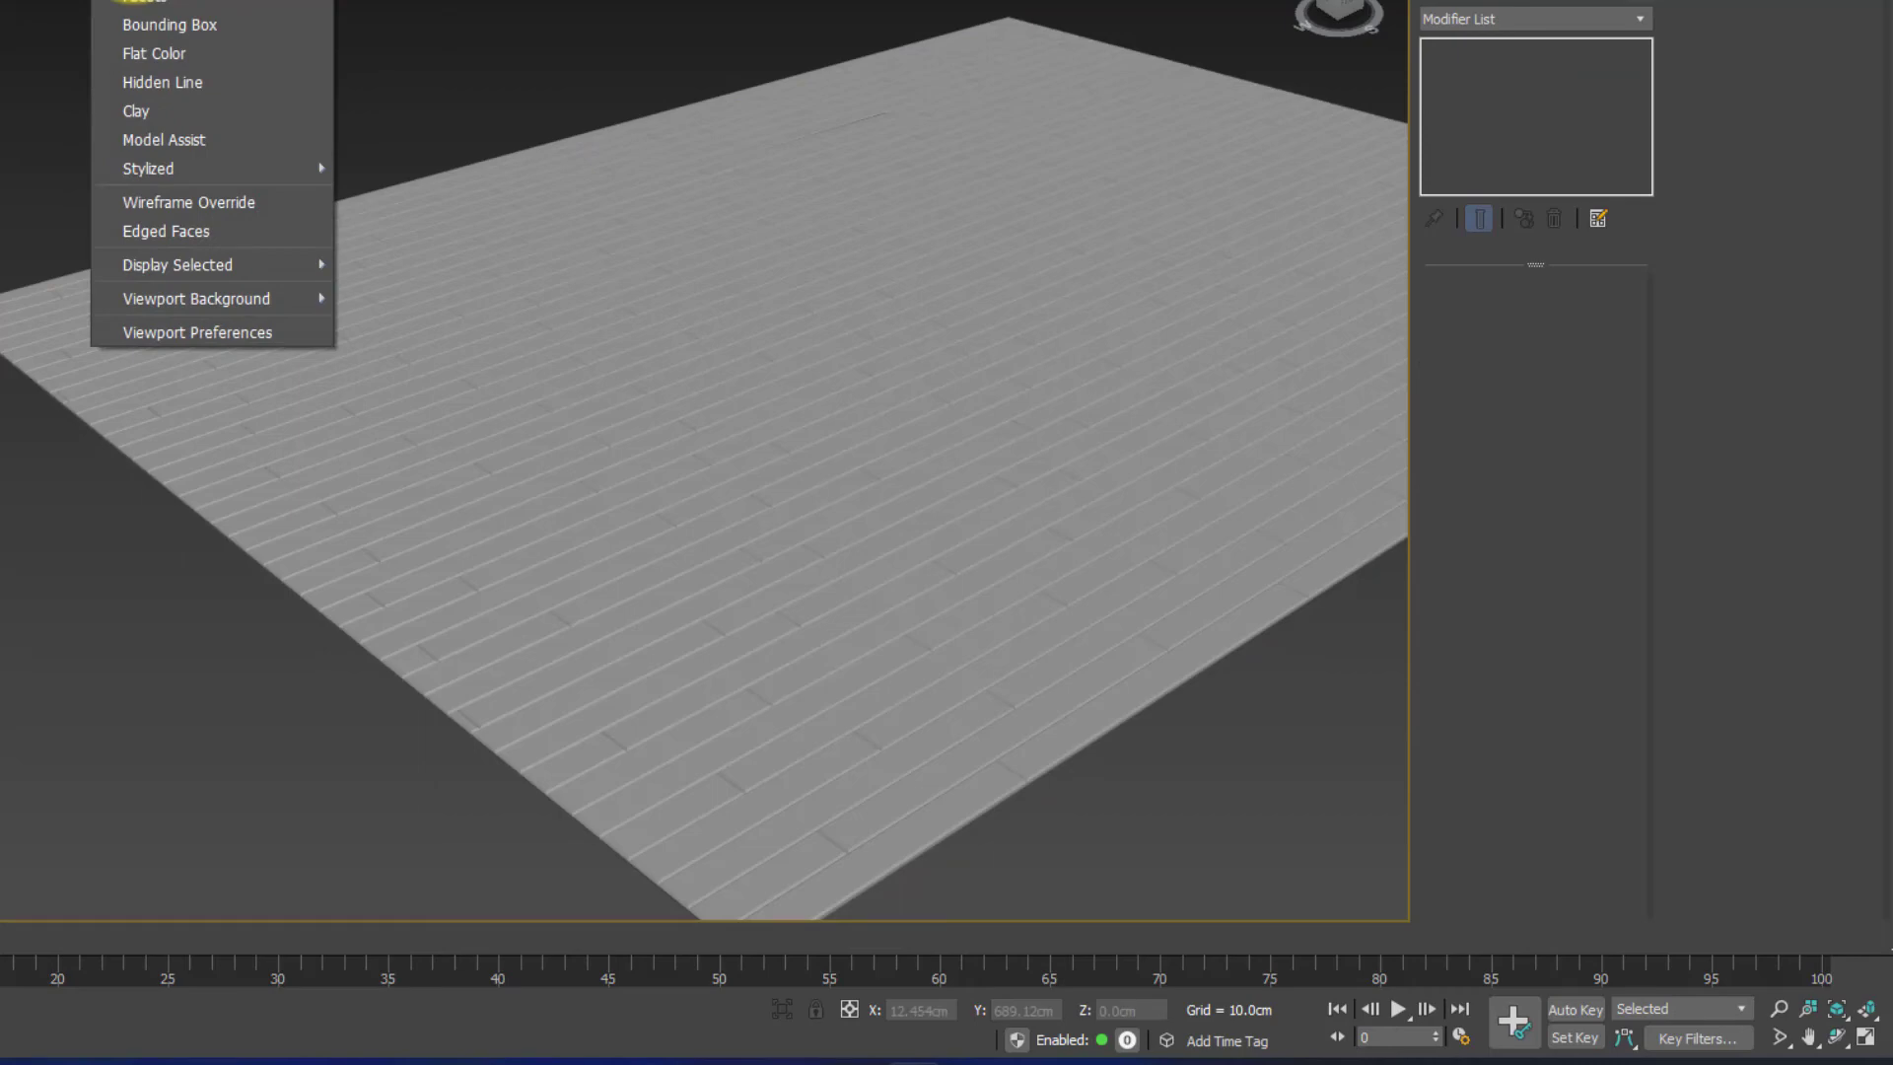
{"action": "left_click", "coordinate": [207, 231]}
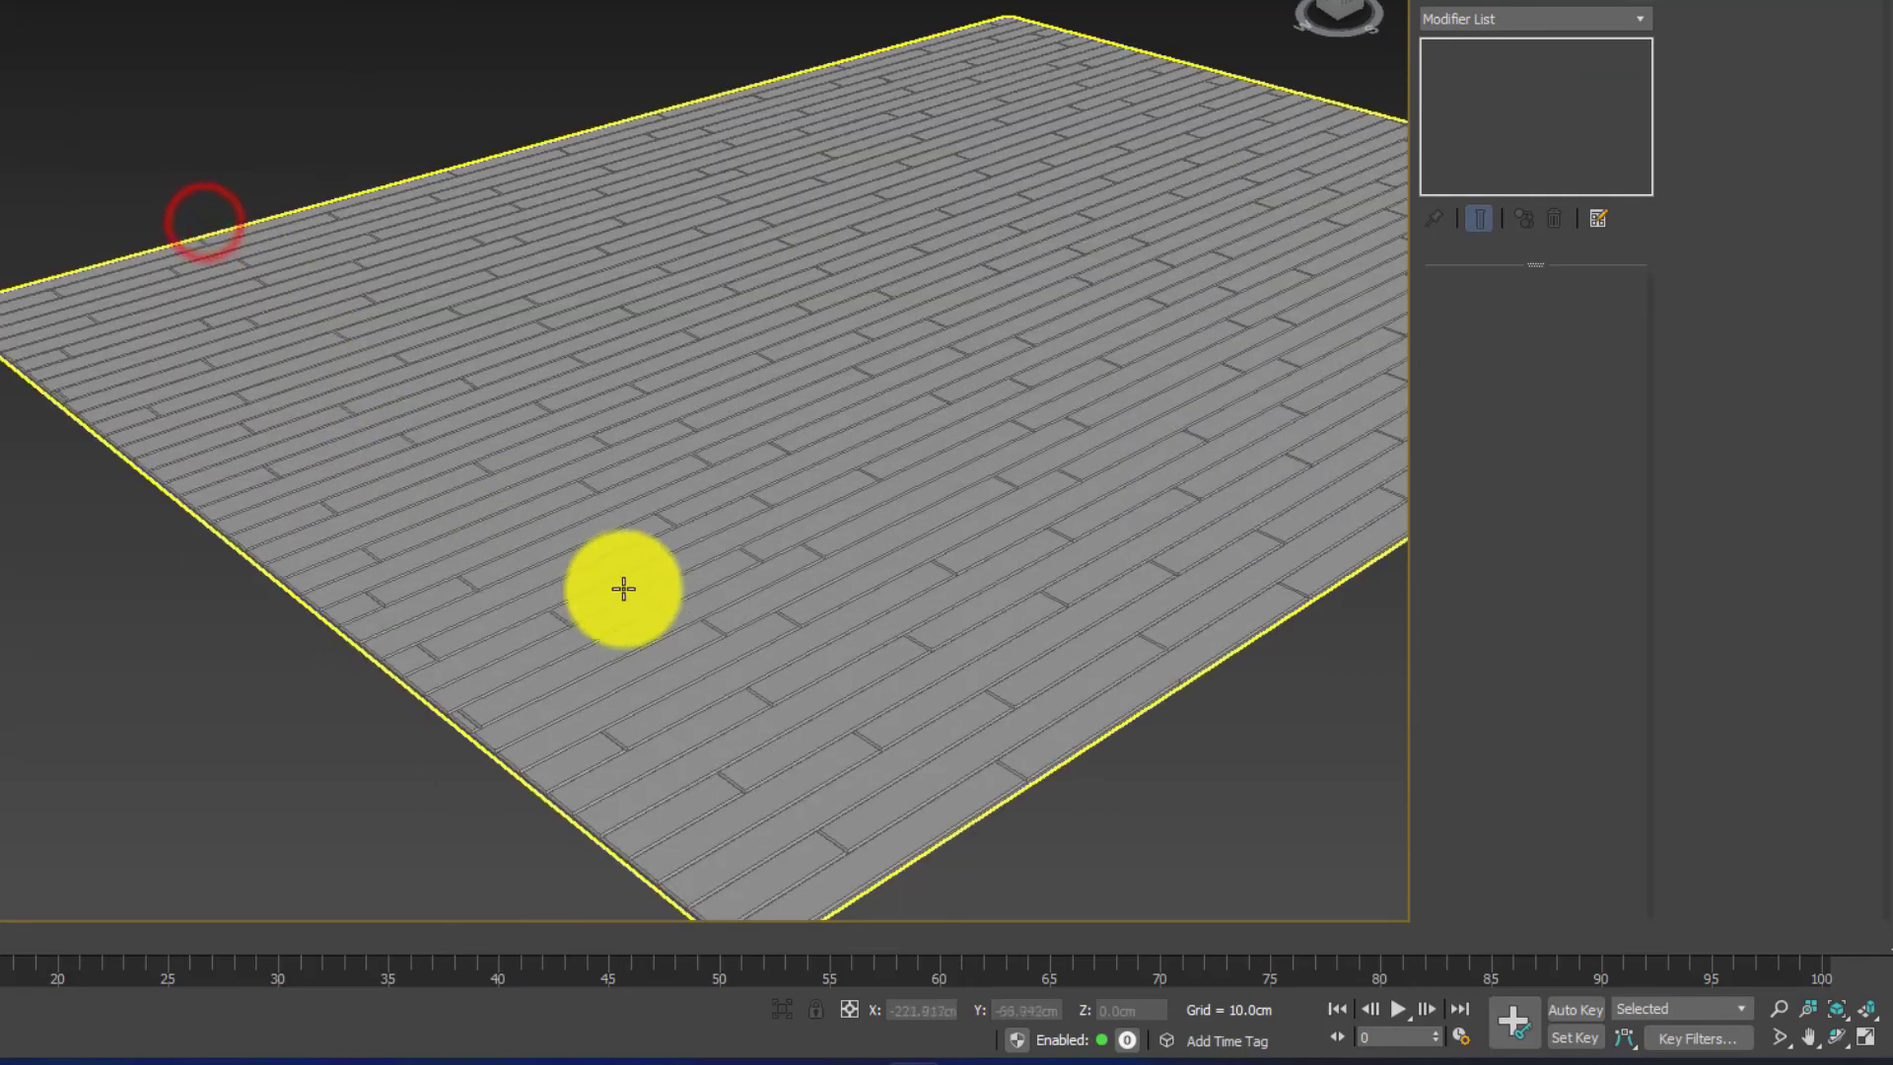
{"action": "scroll", "coordinate": [706, 714], "scroll_direction": "up", "scroll_amount": 5}
{"action": "middle_click_drag", "start_coordinate": [707, 719], "coordinate": [372, 667]}
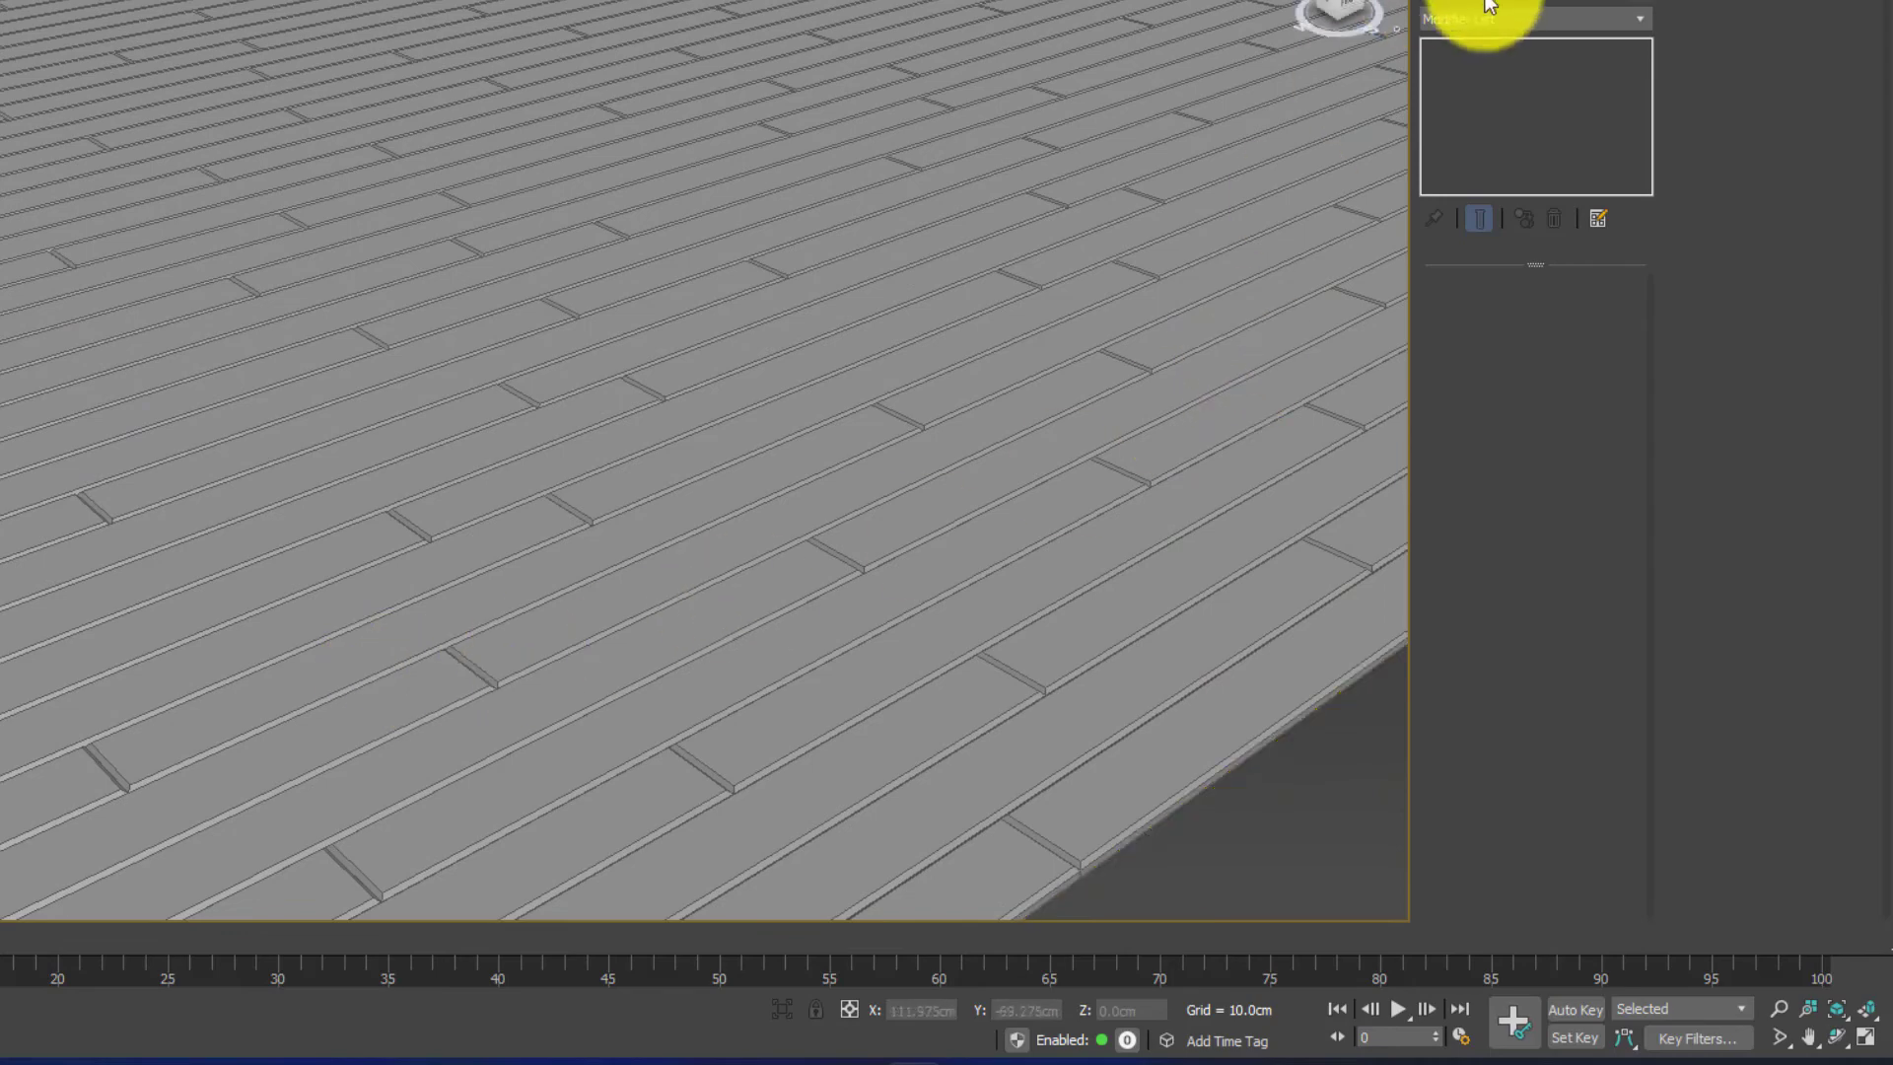
Step: Reselect the plank floor and change its floor pattern from Standard to Herringbone
{"action": "left_click", "coordinate": [1500, 69]}
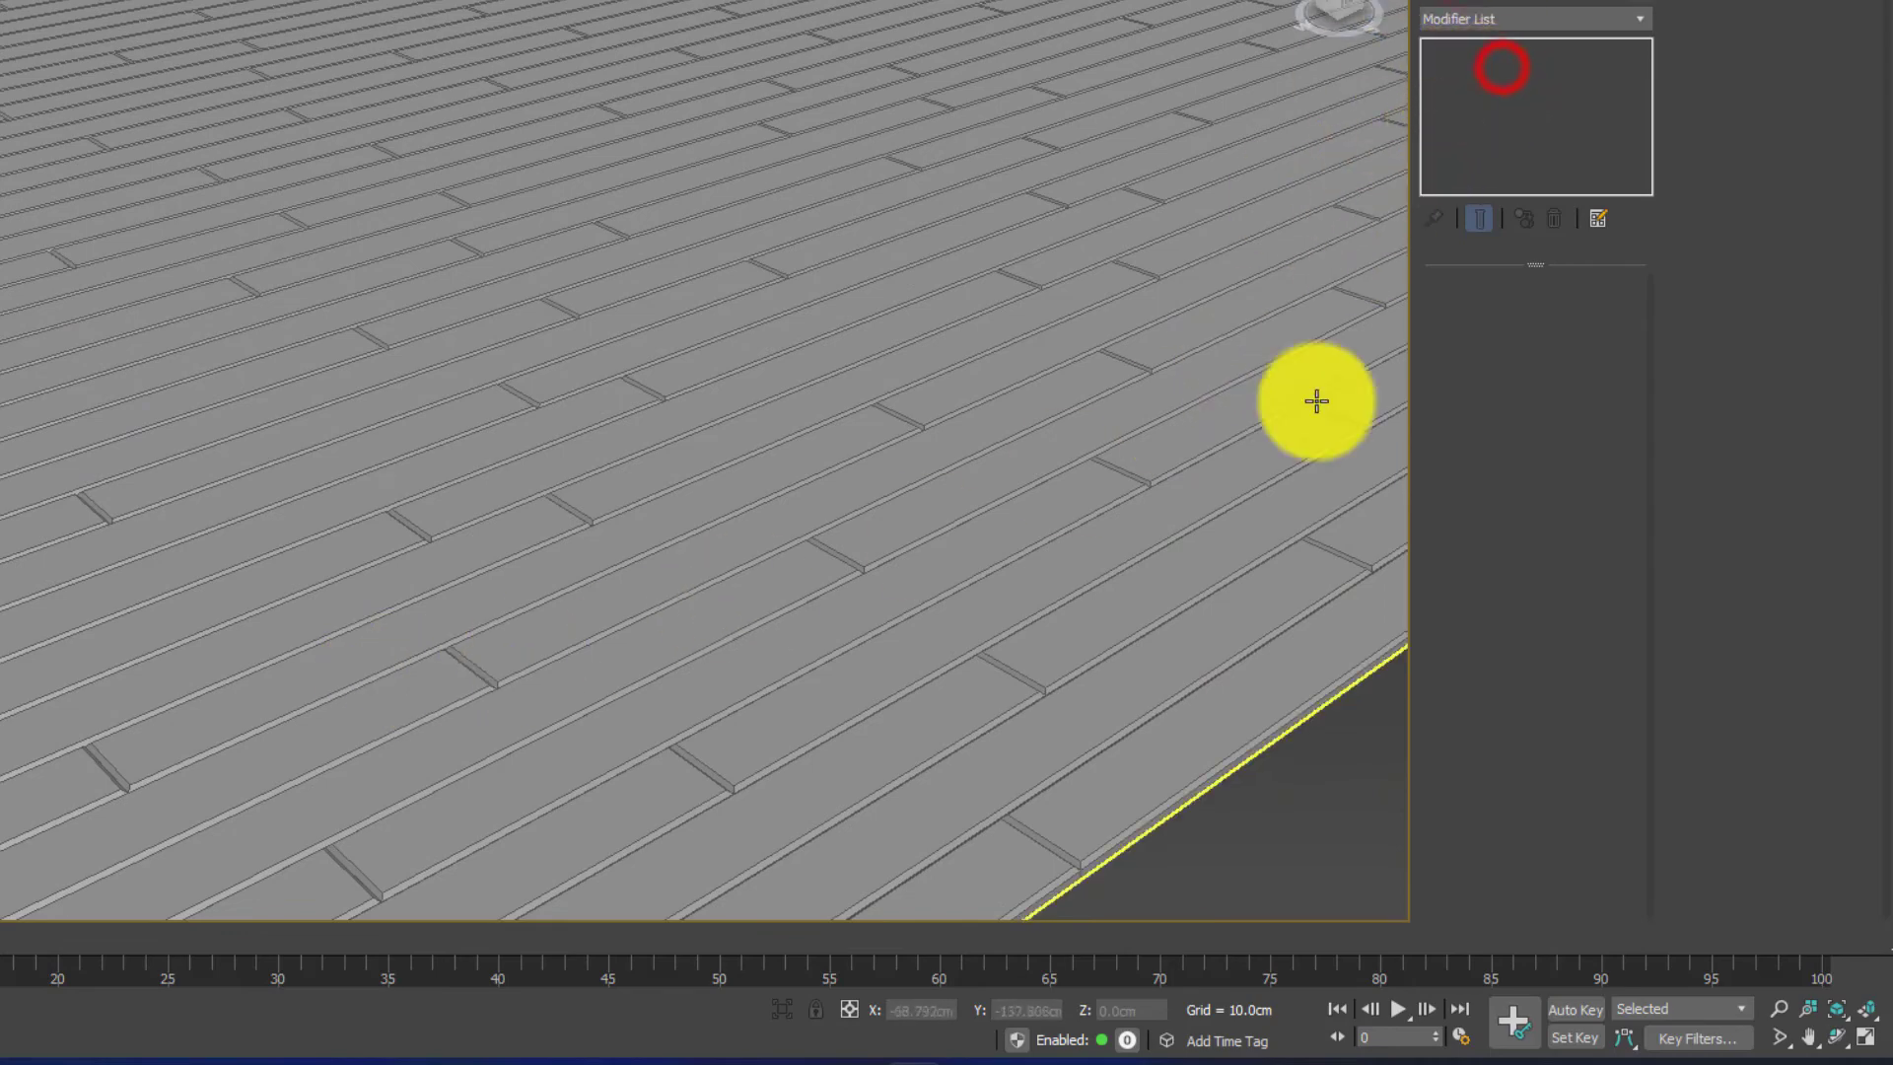
{"action": "left_click", "coordinate": [1260, 670]}
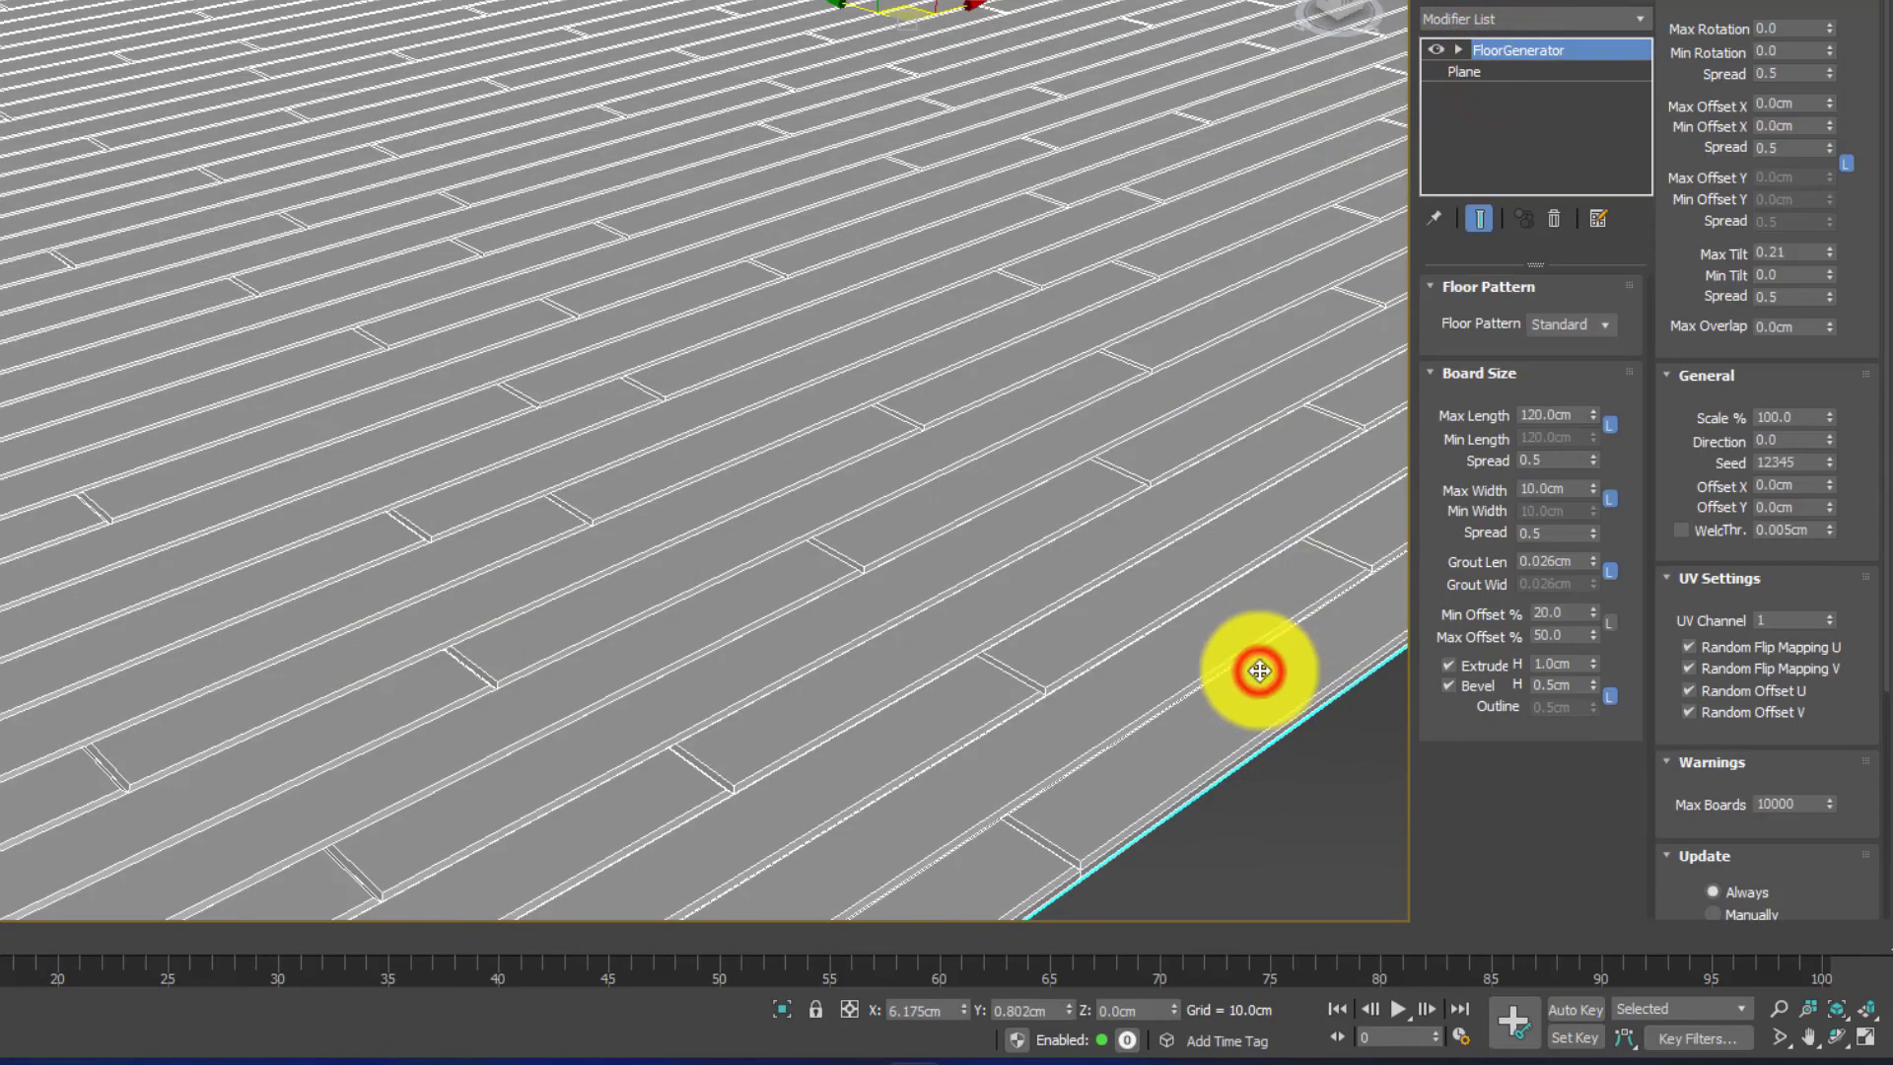
{"action": "left_click", "coordinate": [1606, 329]}
{"action": "left_click", "coordinate": [1597, 363]}
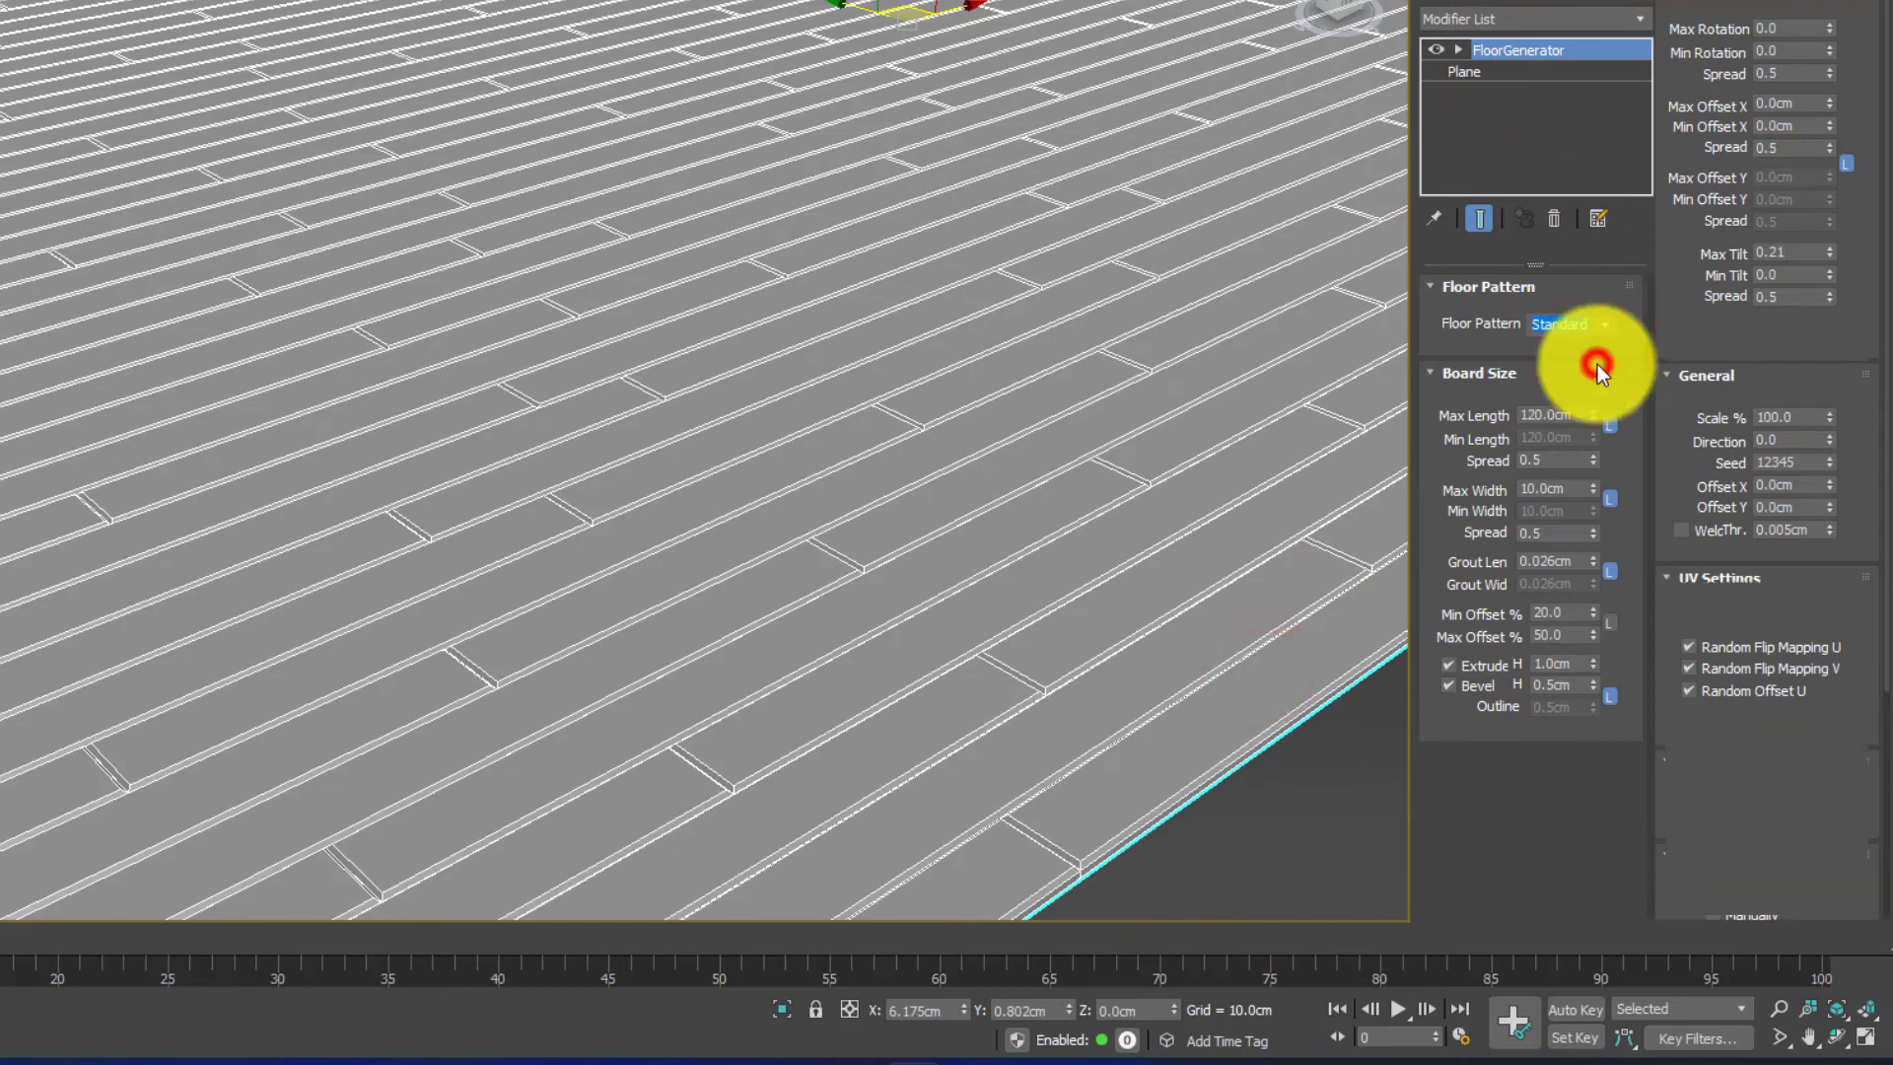
{"action": "scroll", "coordinate": [752, 519], "scroll_direction": "down", "scroll_amount": 5}
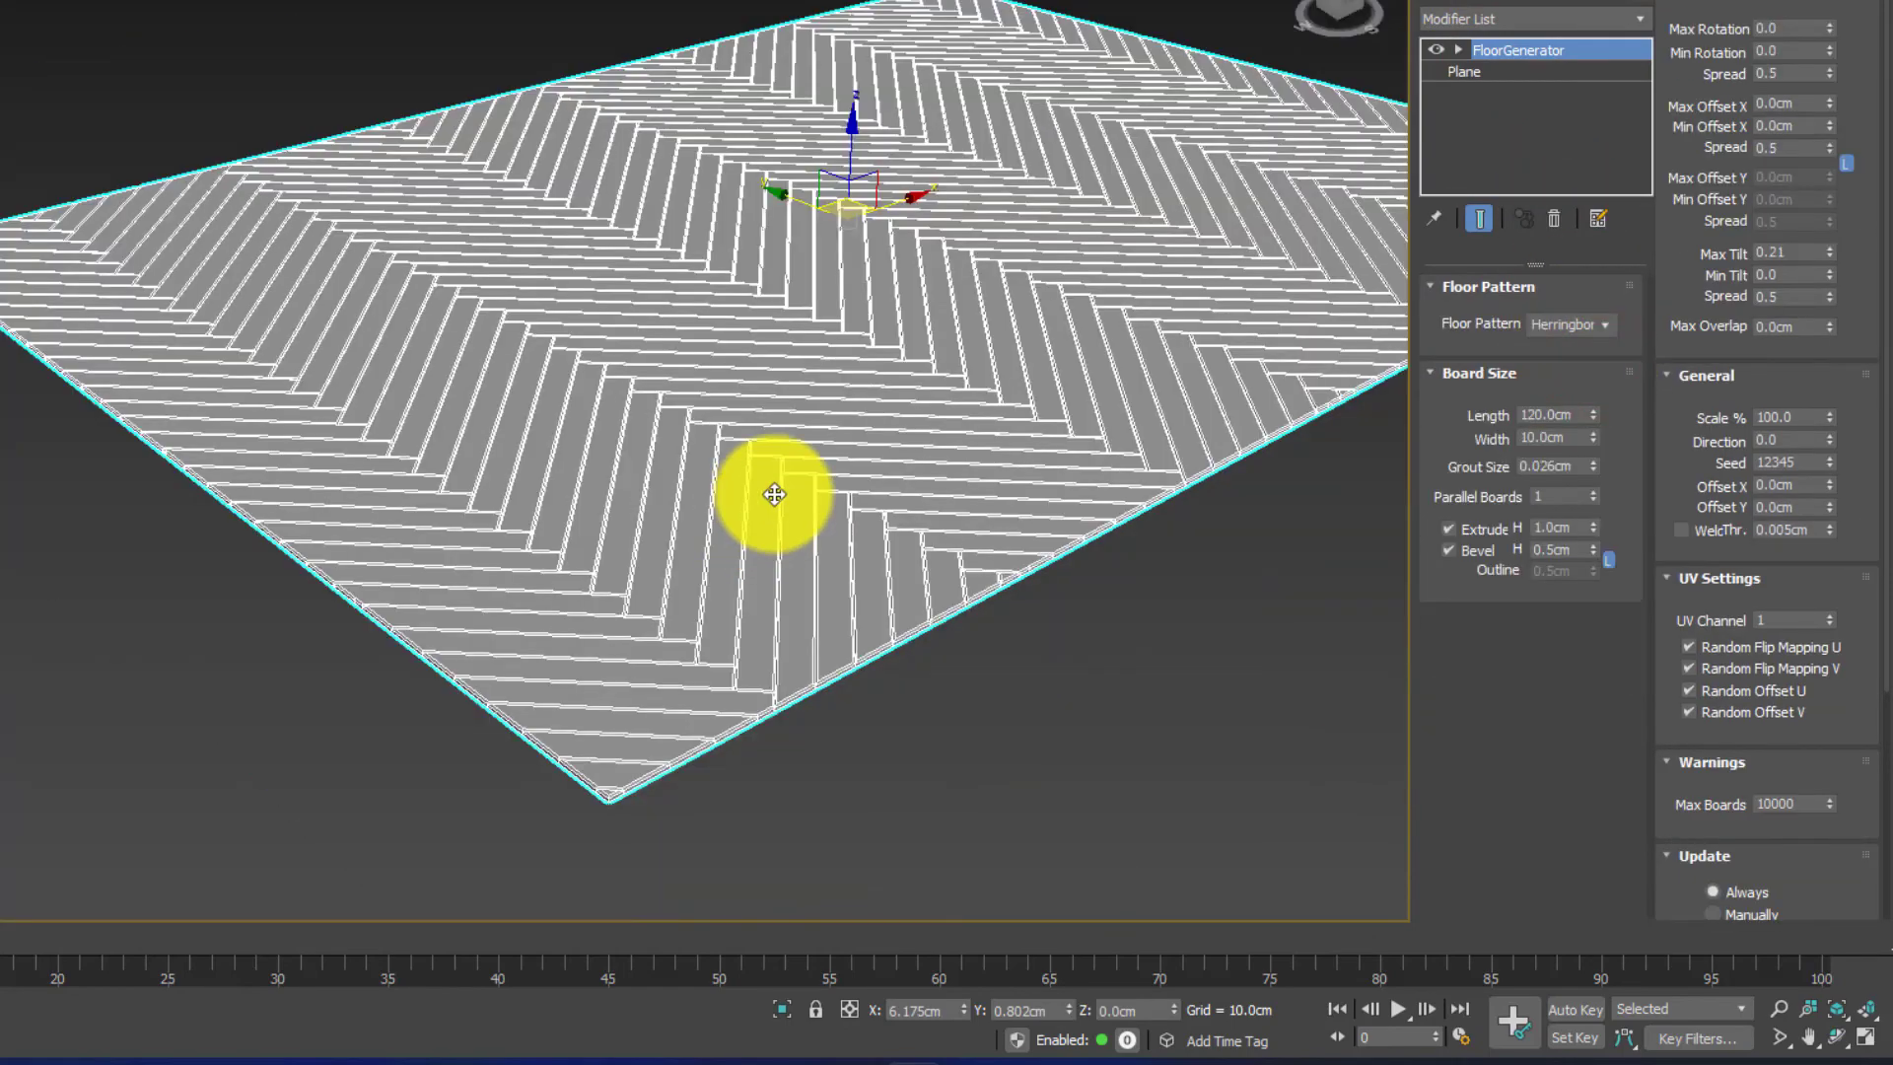
{"action": "scroll", "coordinate": [621, 553], "scroll_direction": "up", "scroll_amount": 6}
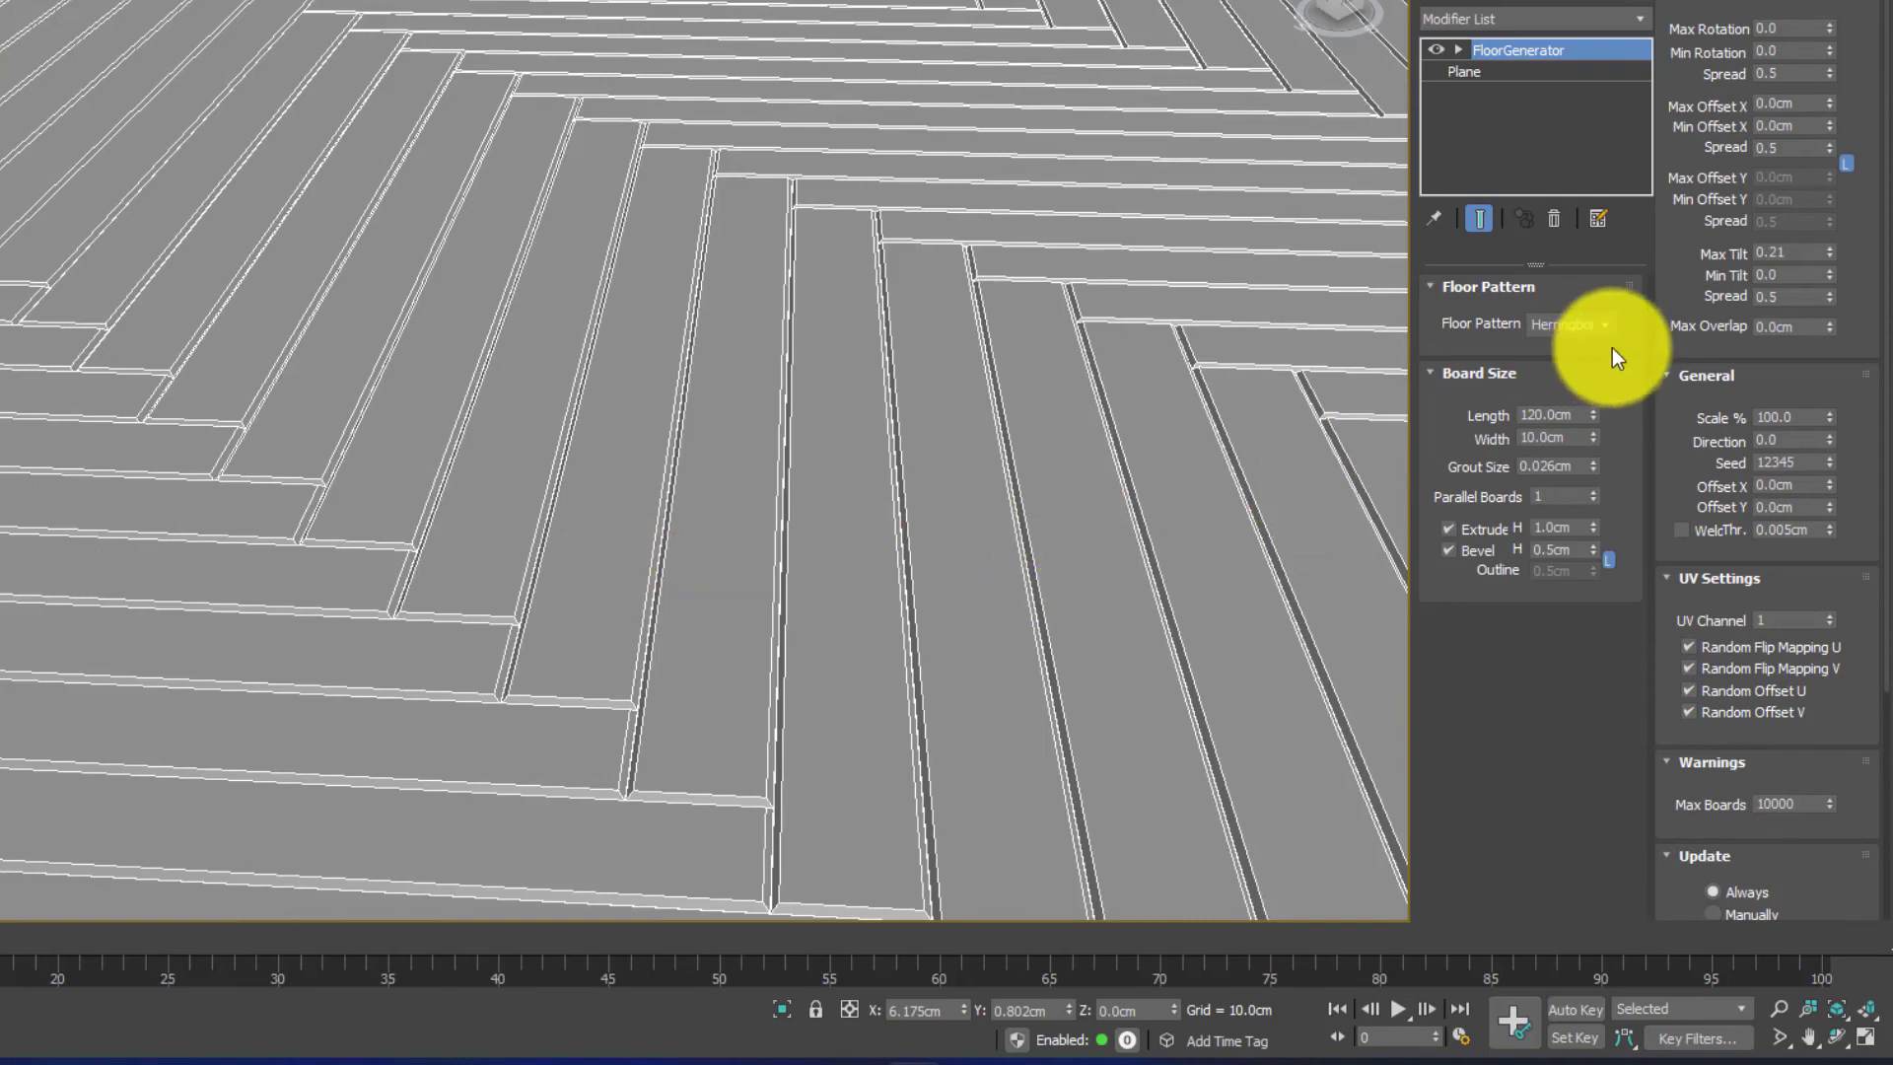
Step: Try the Chevron and Basket Weave floor patterns on the floor
{"action": "left_click", "coordinate": [1609, 337]}
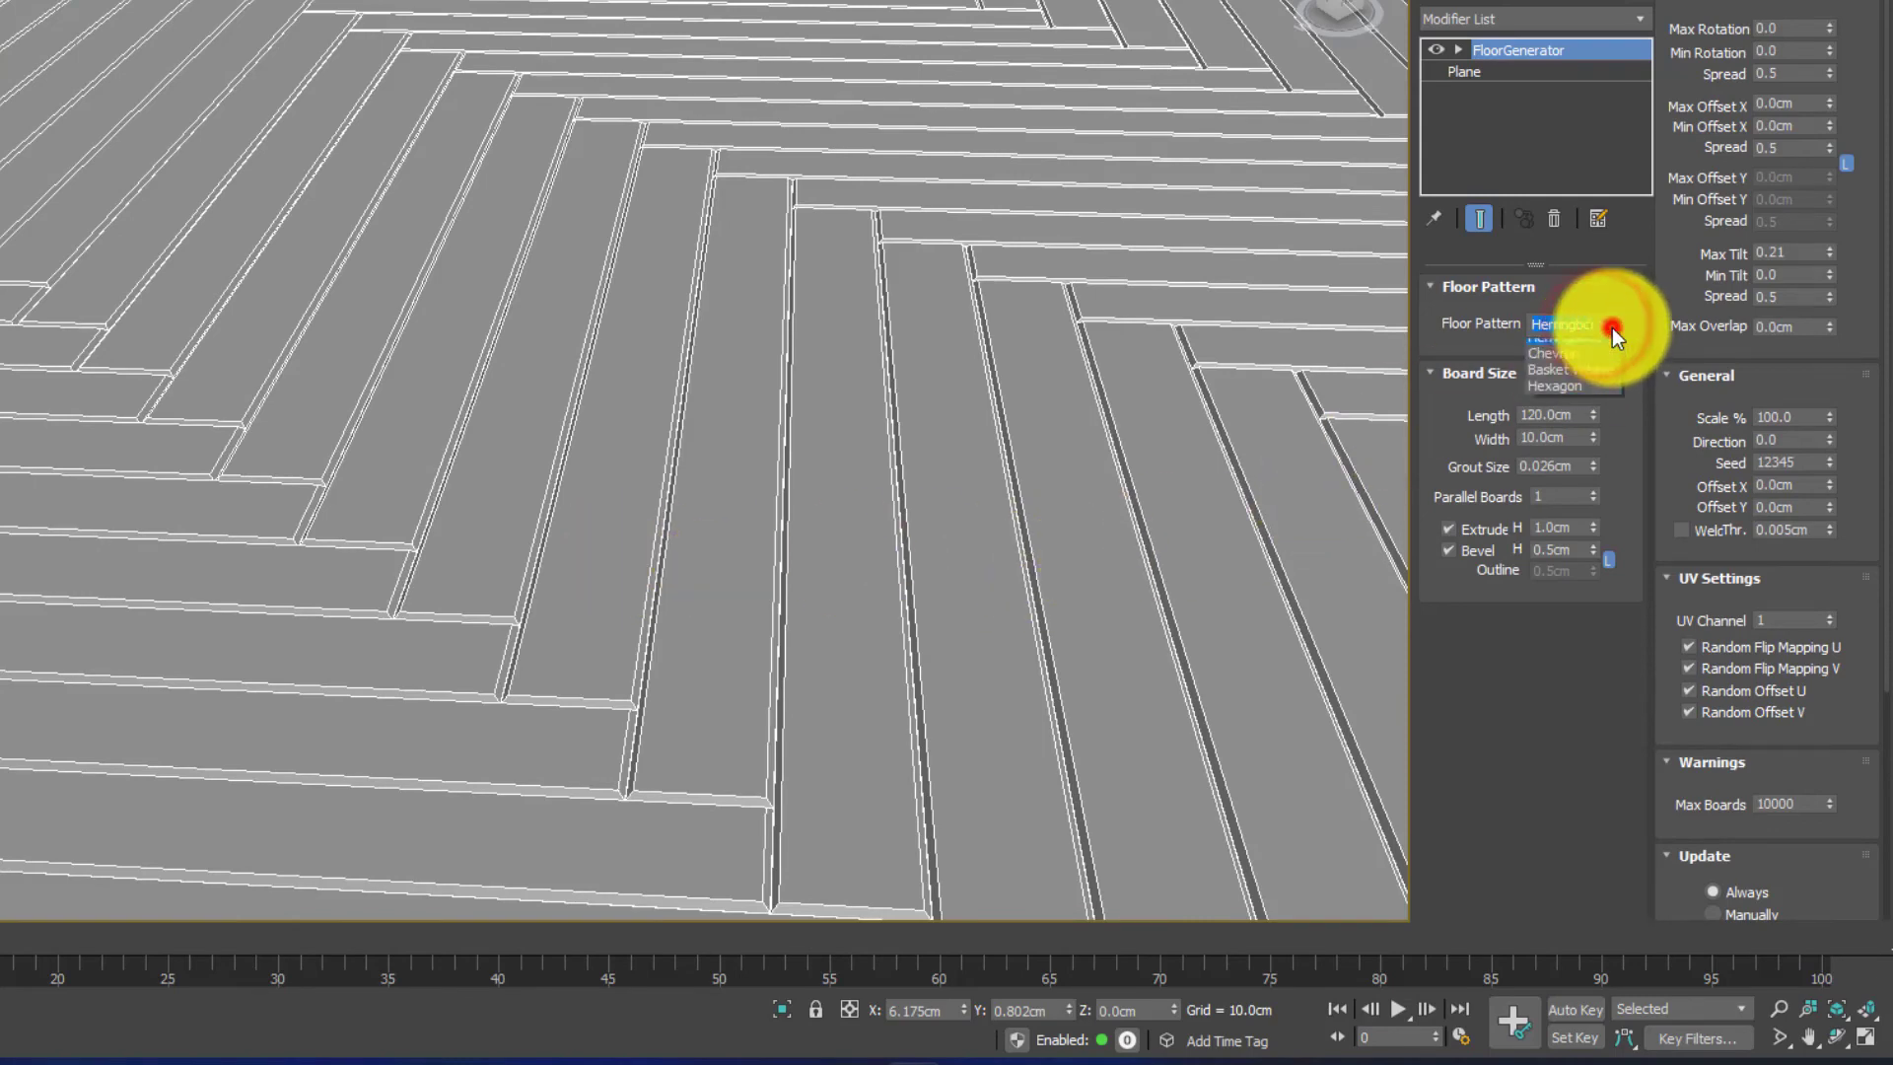
{"action": "left_click", "coordinate": [1583, 387]}
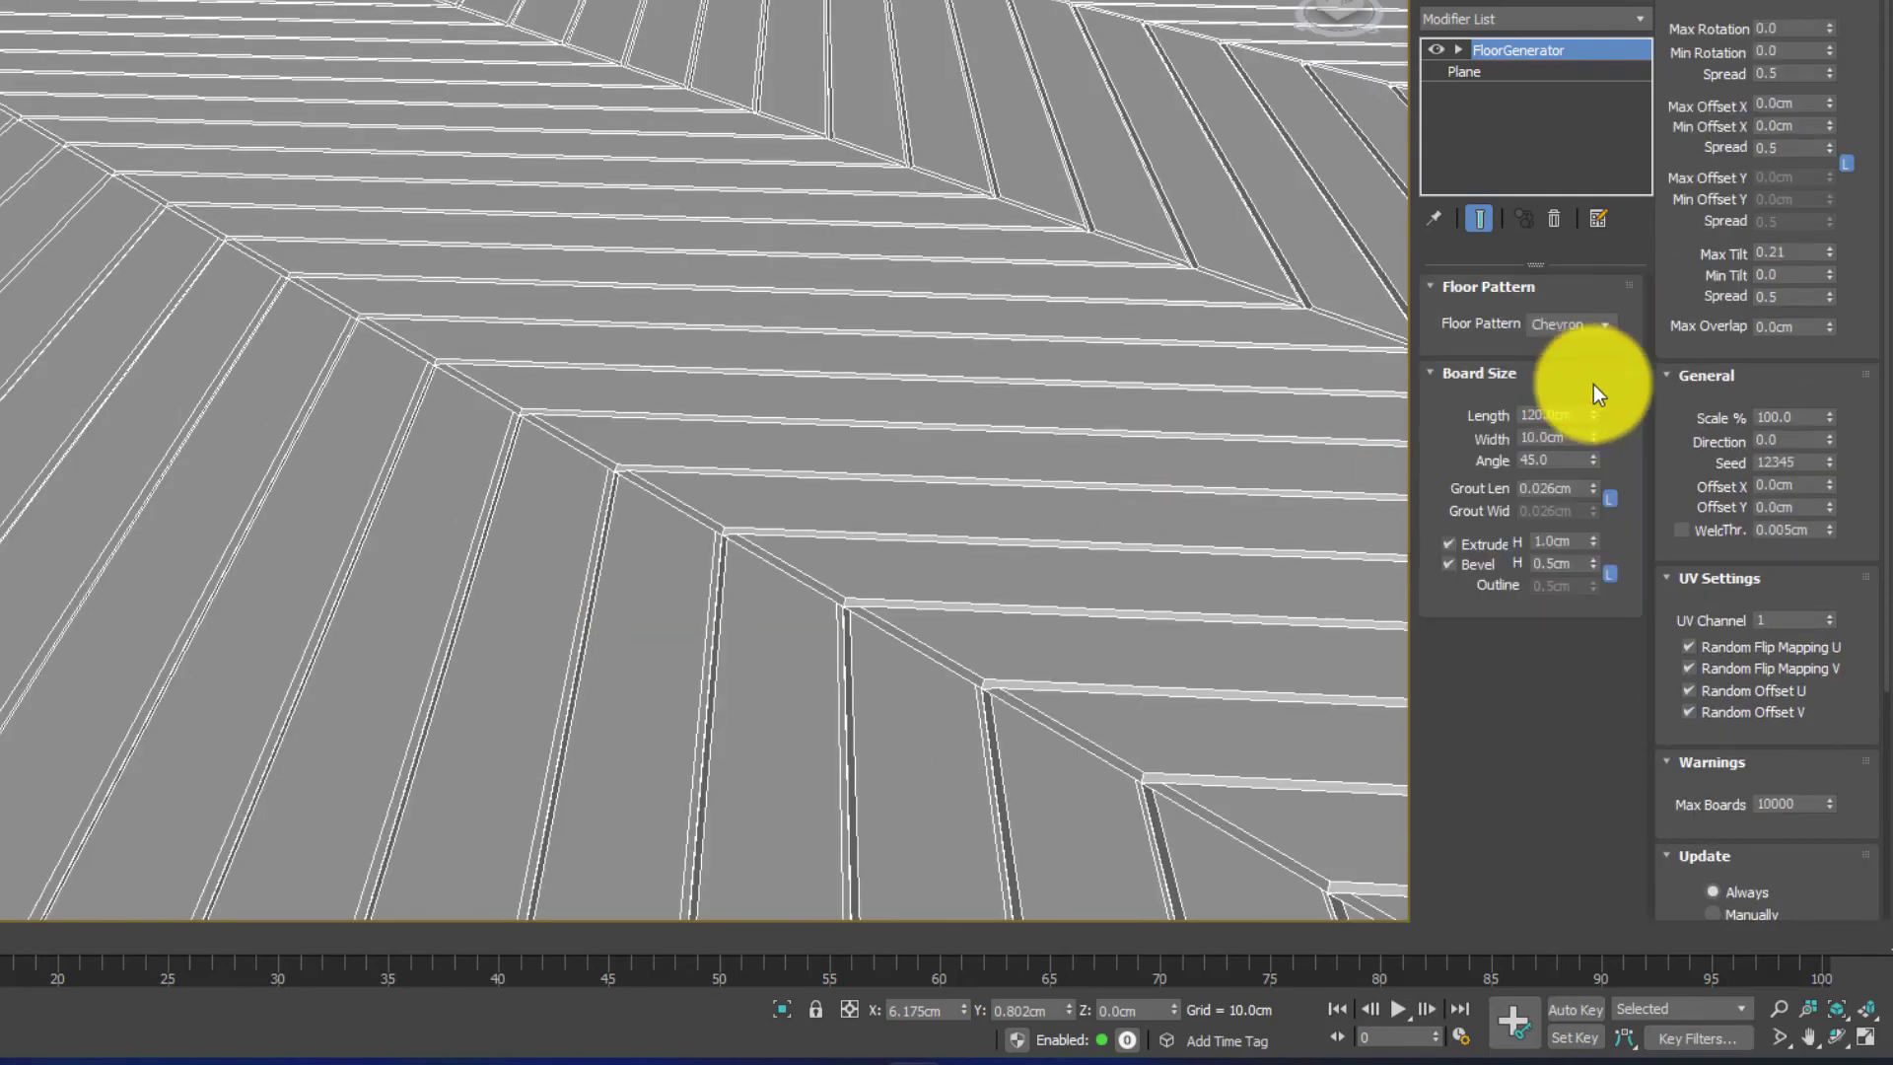
{"action": "left_click", "coordinate": [1606, 325]}
{"action": "left_click", "coordinate": [1587, 396]}
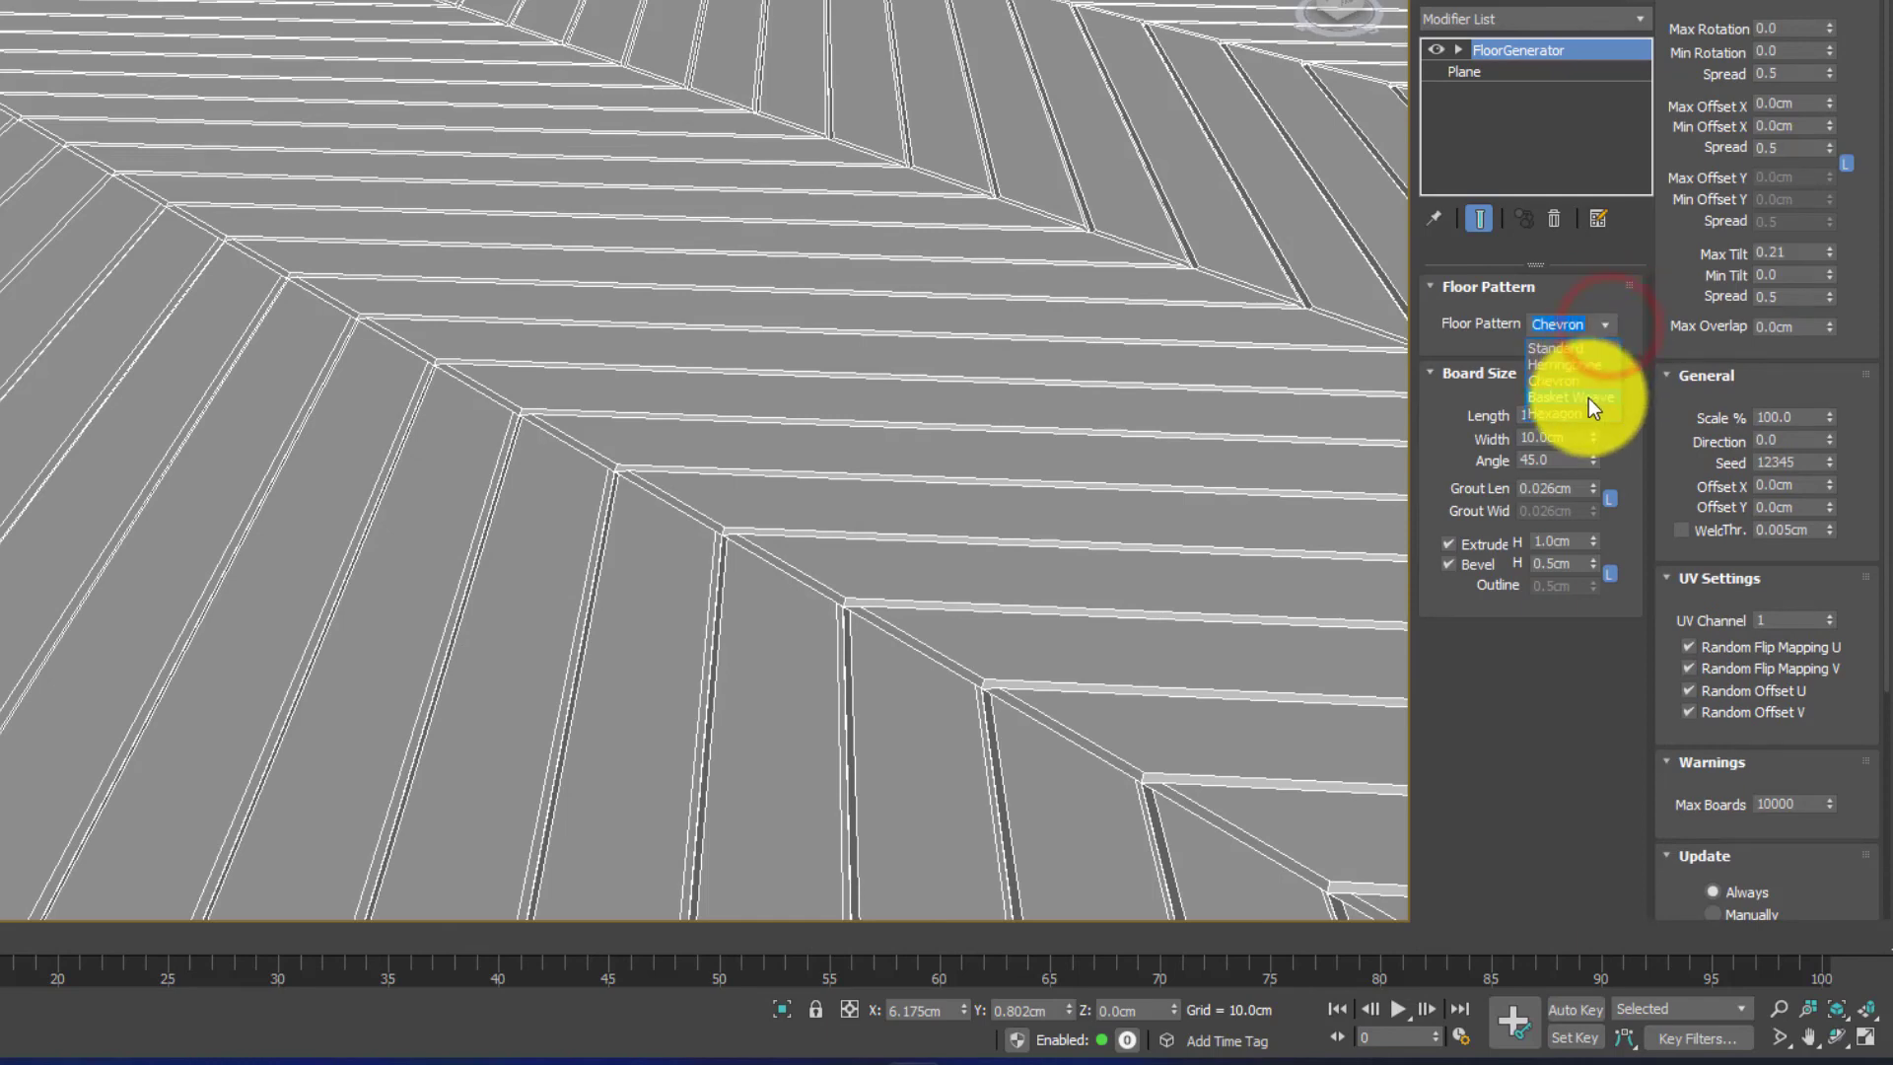
{"action": "scroll", "coordinate": [890, 395], "scroll_direction": "down", "scroll_amount": 5}
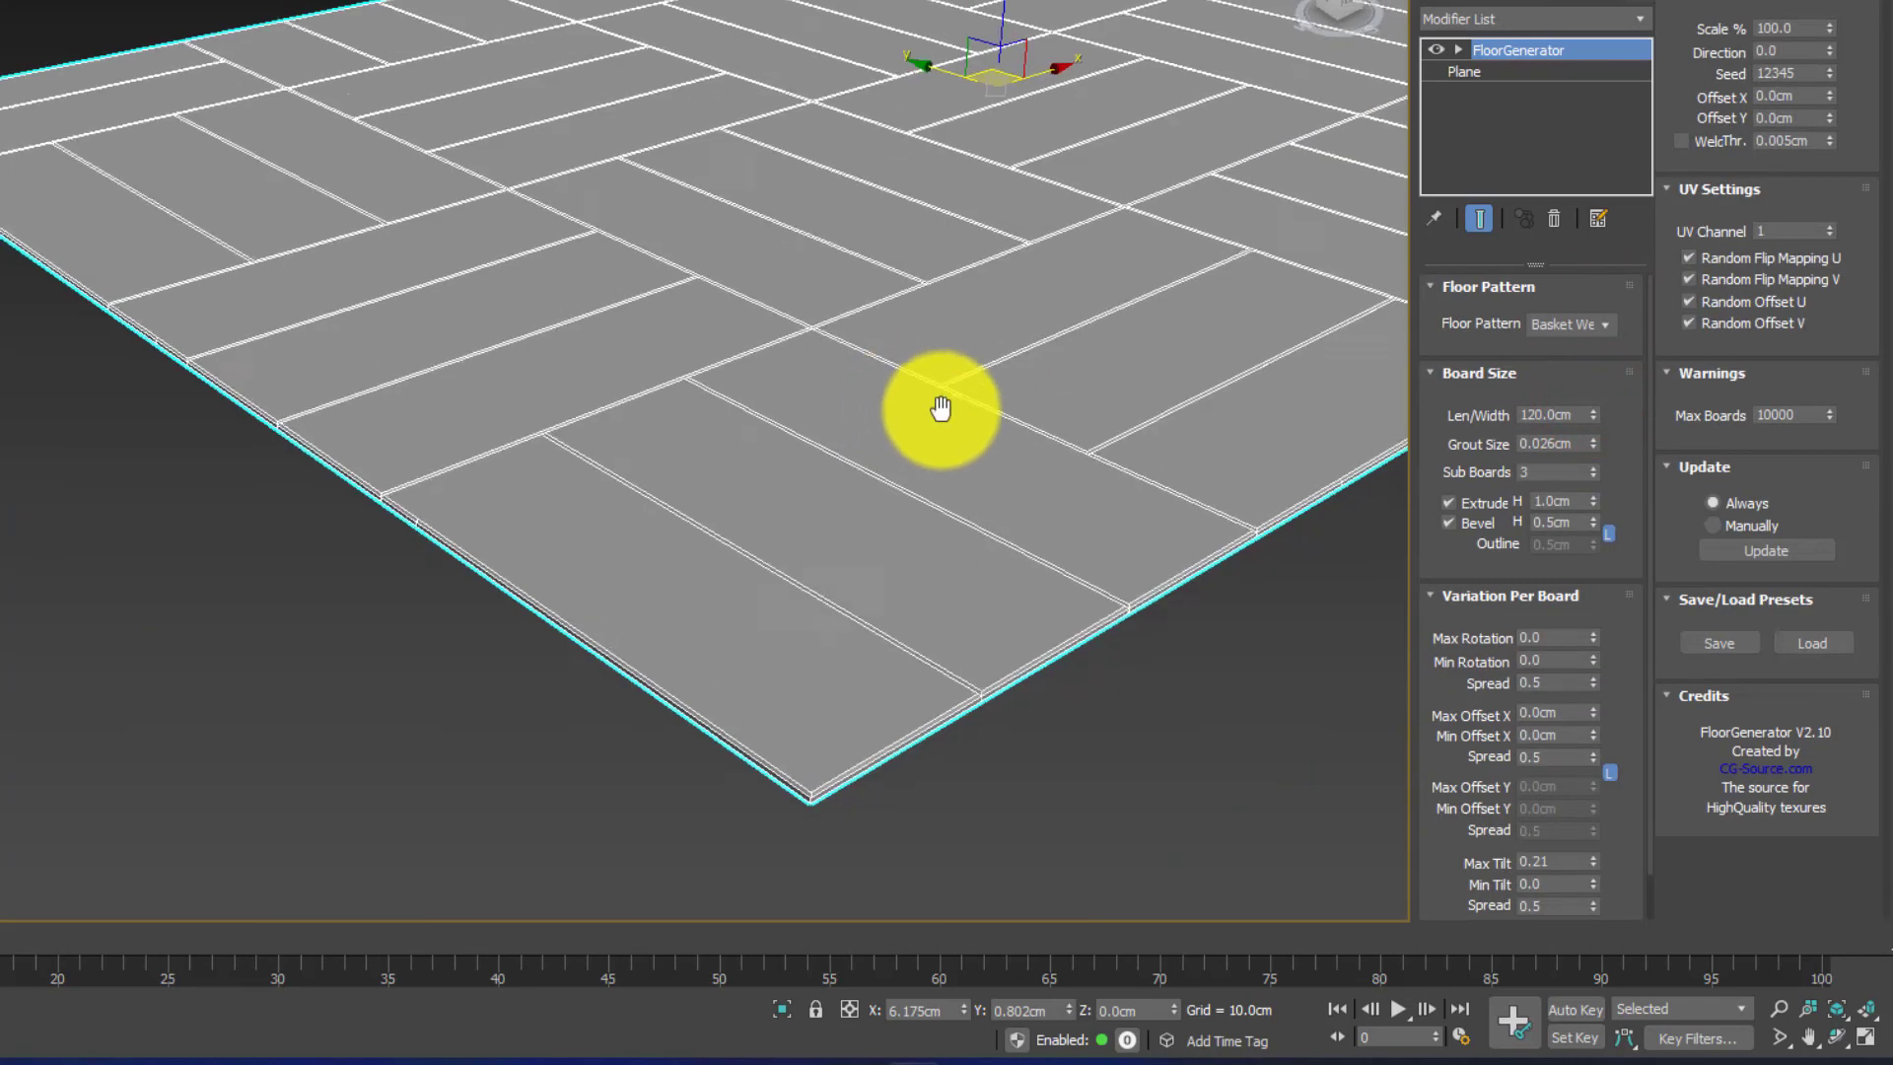
{"action": "scroll", "coordinate": [930, 410], "scroll_direction": "up", "scroll_amount": 3}
Step: Try the Hexagon floor pattern on the floor
{"action": "left_click", "coordinate": [1547, 330]}
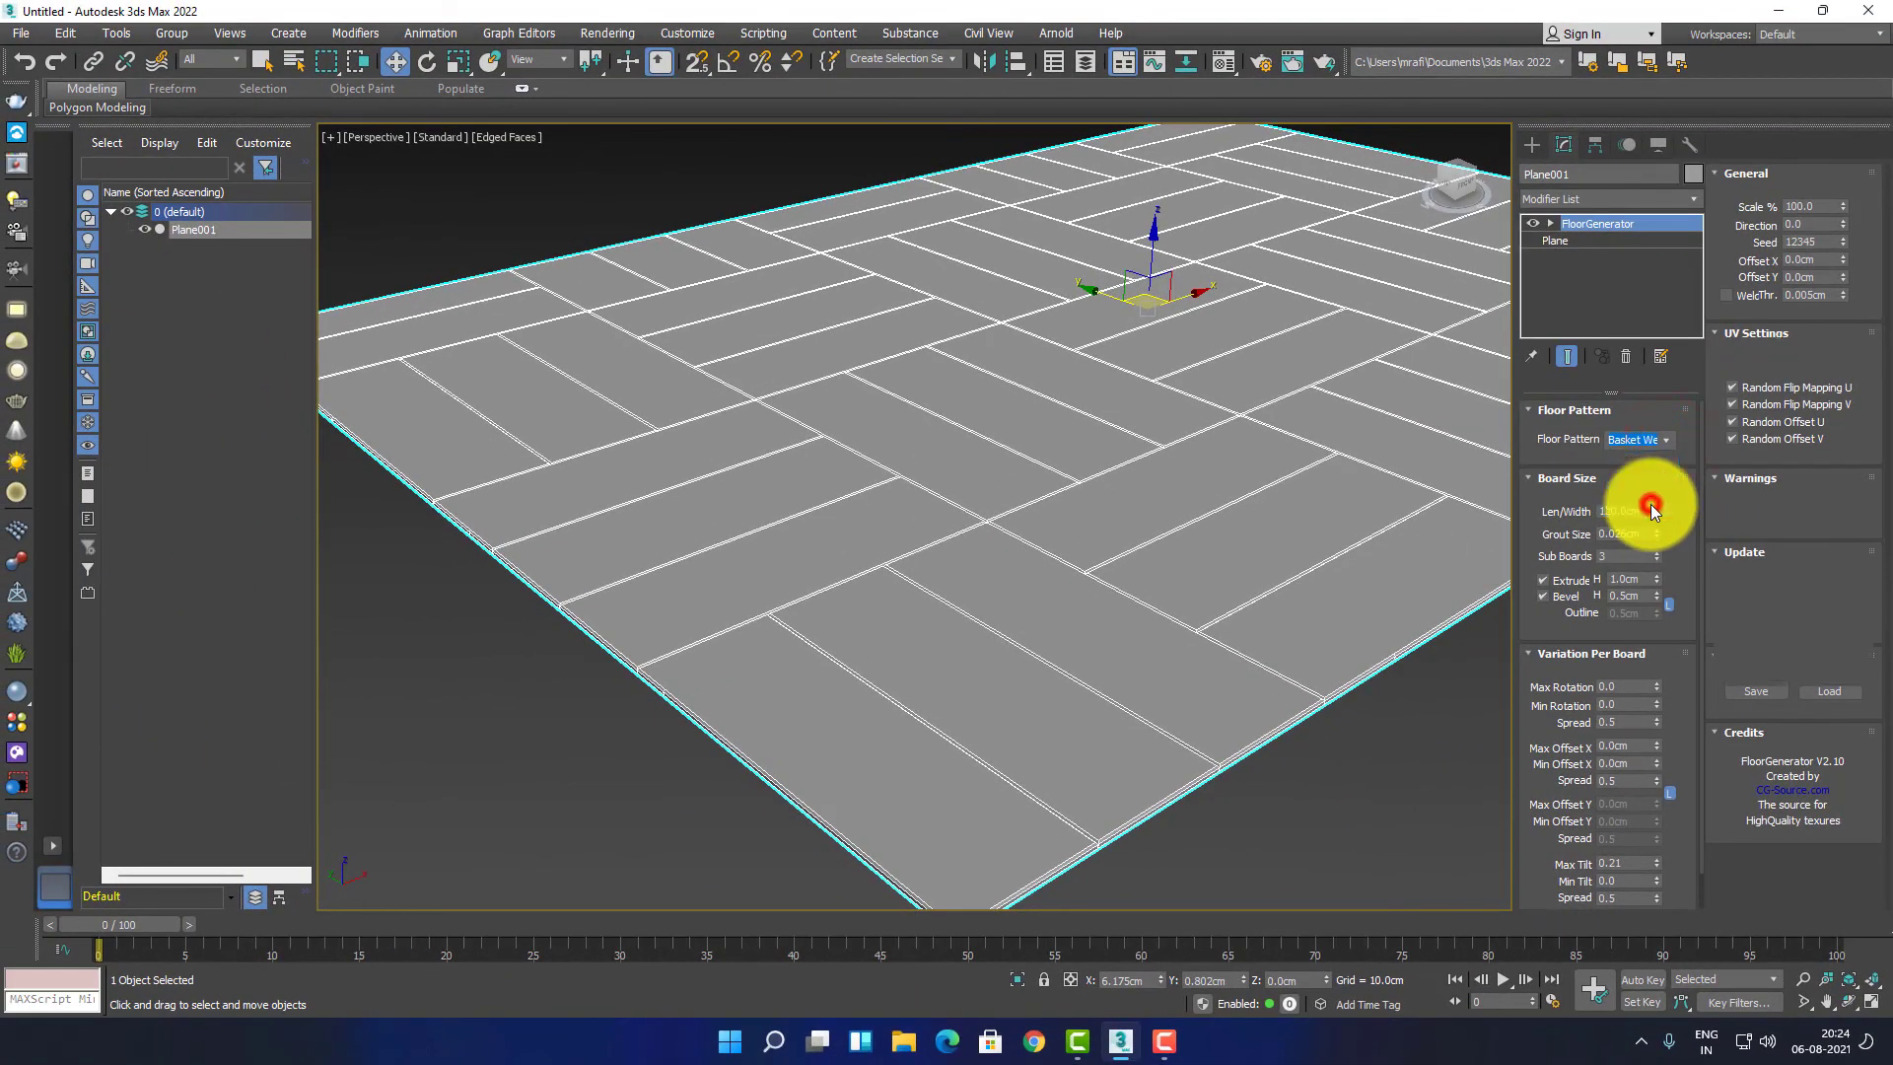
{"action": "left_click", "coordinate": [1650, 505]}
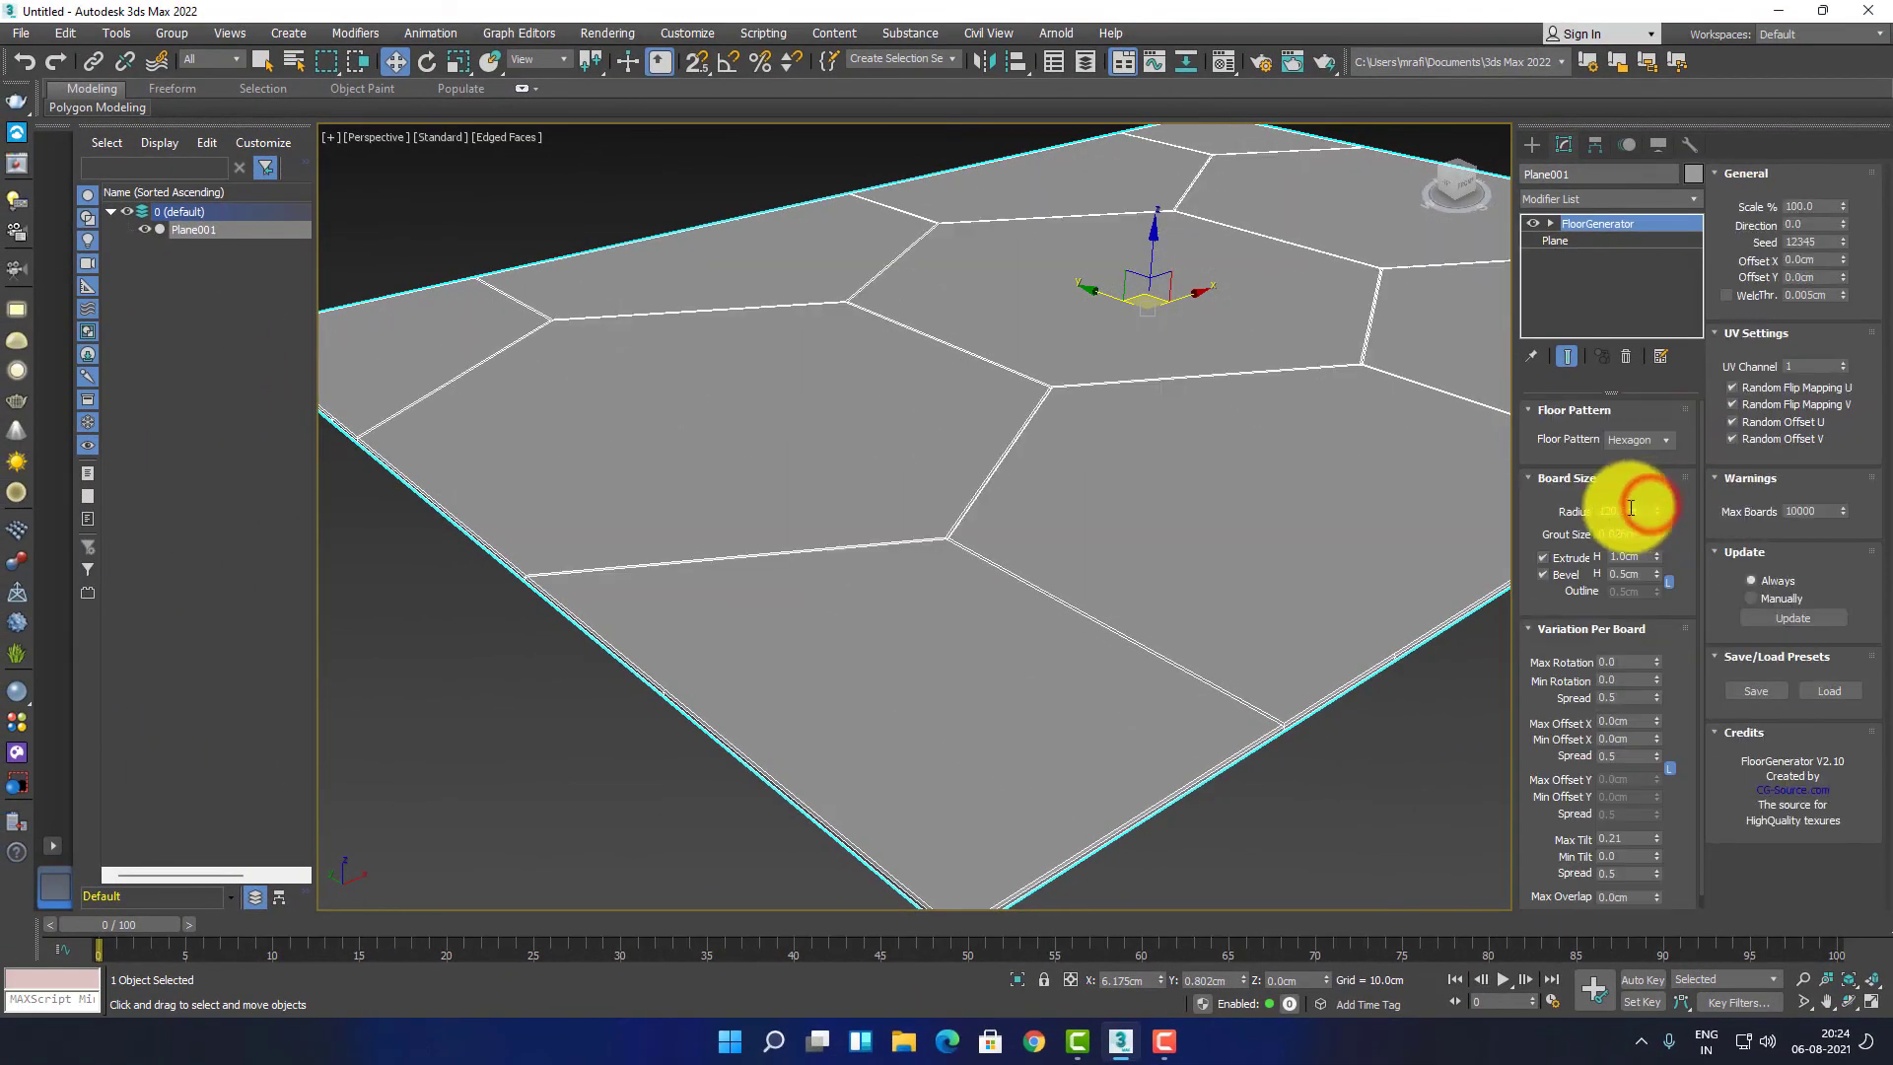
{"action": "scroll", "coordinate": [1282, 580], "scroll_direction": "up", "scroll_amount": 4}
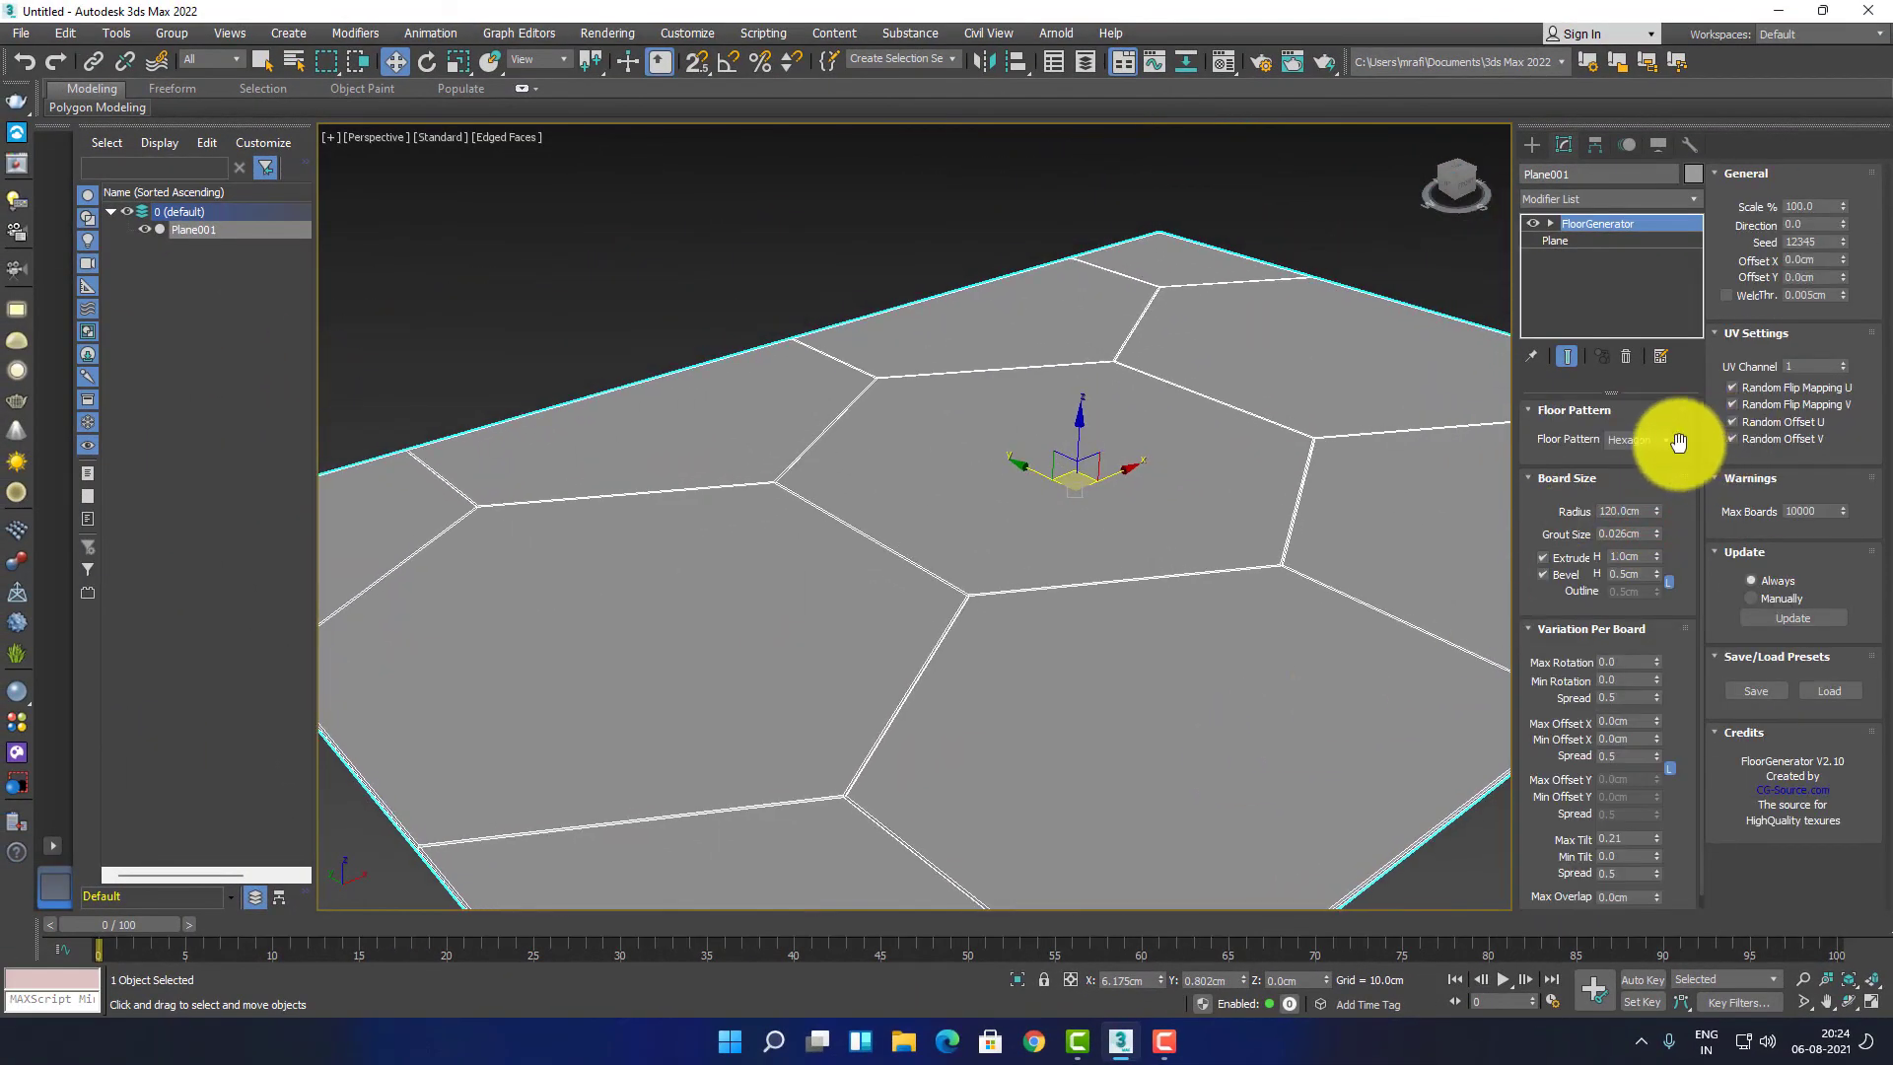
Step: Set the floor pattern back to Herringbone
{"action": "left_click", "coordinate": [1666, 441]}
{"action": "left_click", "coordinate": [1658, 467]}
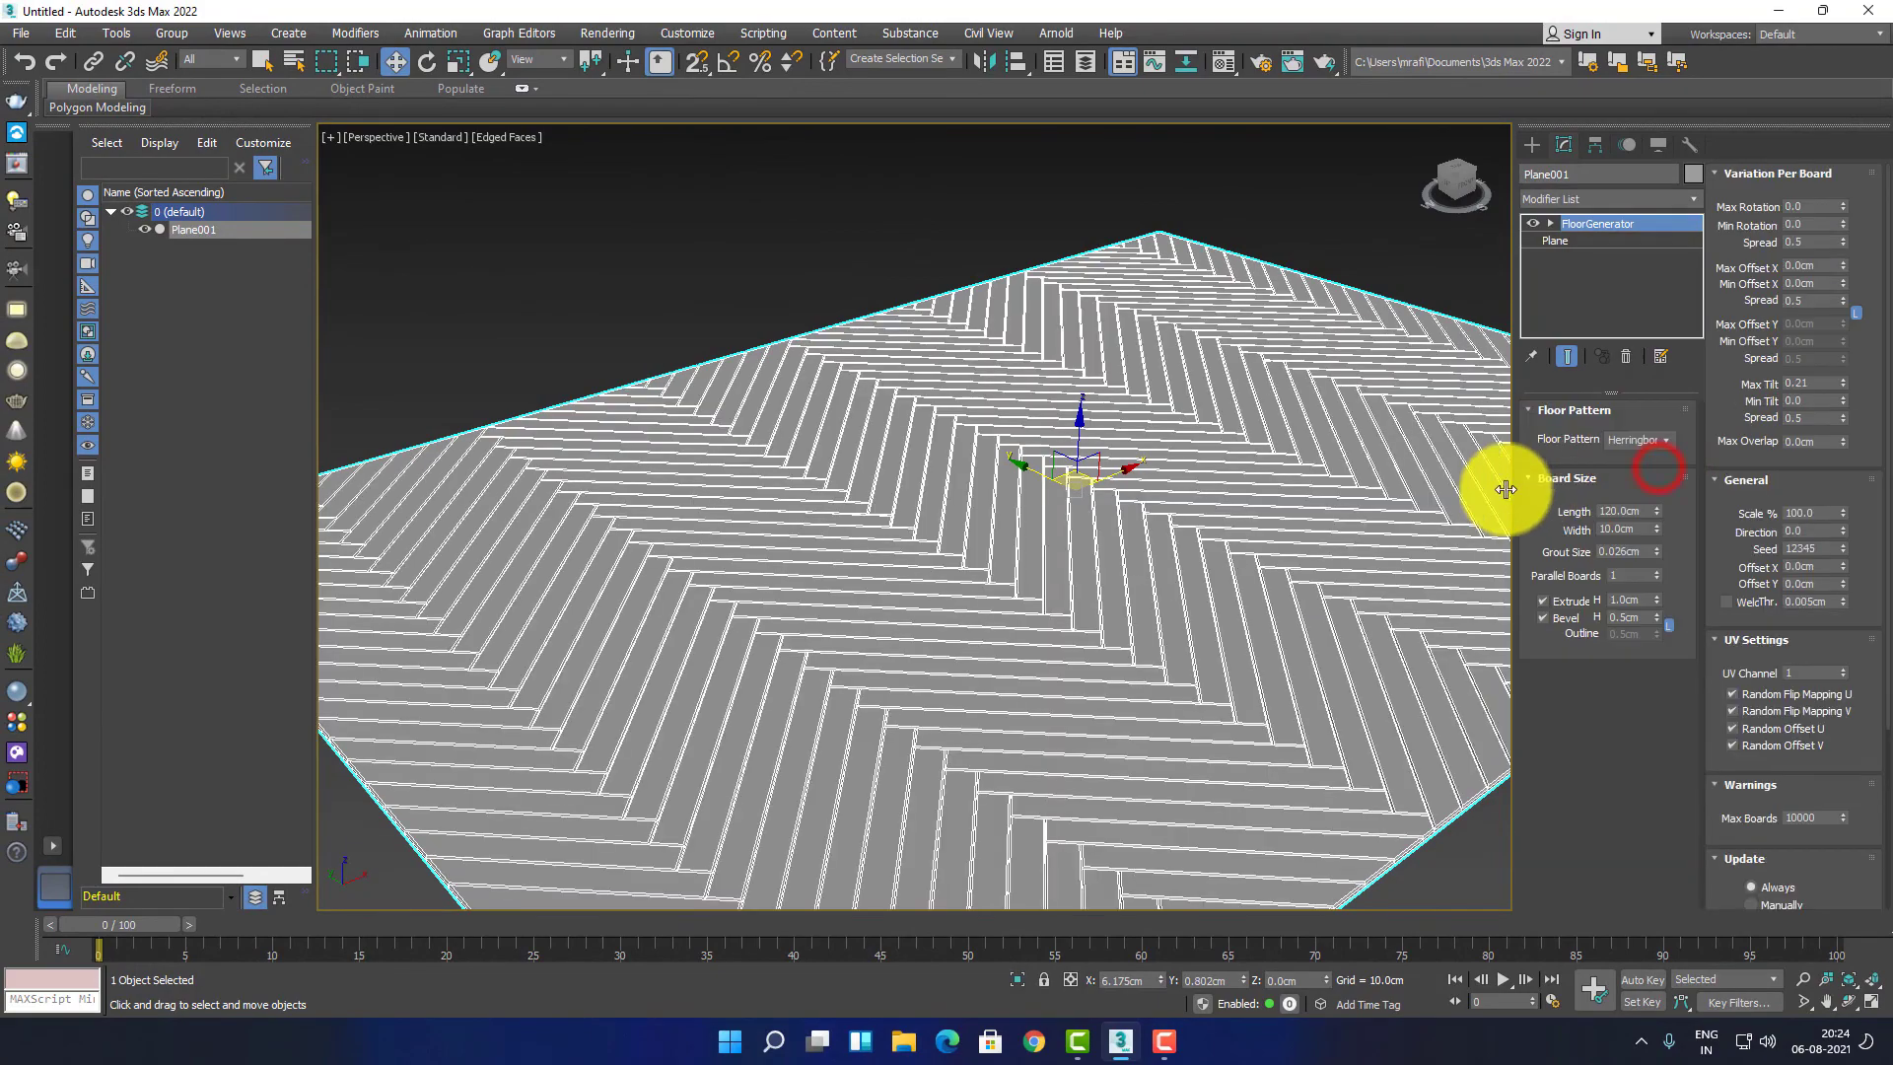
{"action": "scroll", "coordinate": [873, 499], "scroll_direction": "up", "scroll_amount": 10}
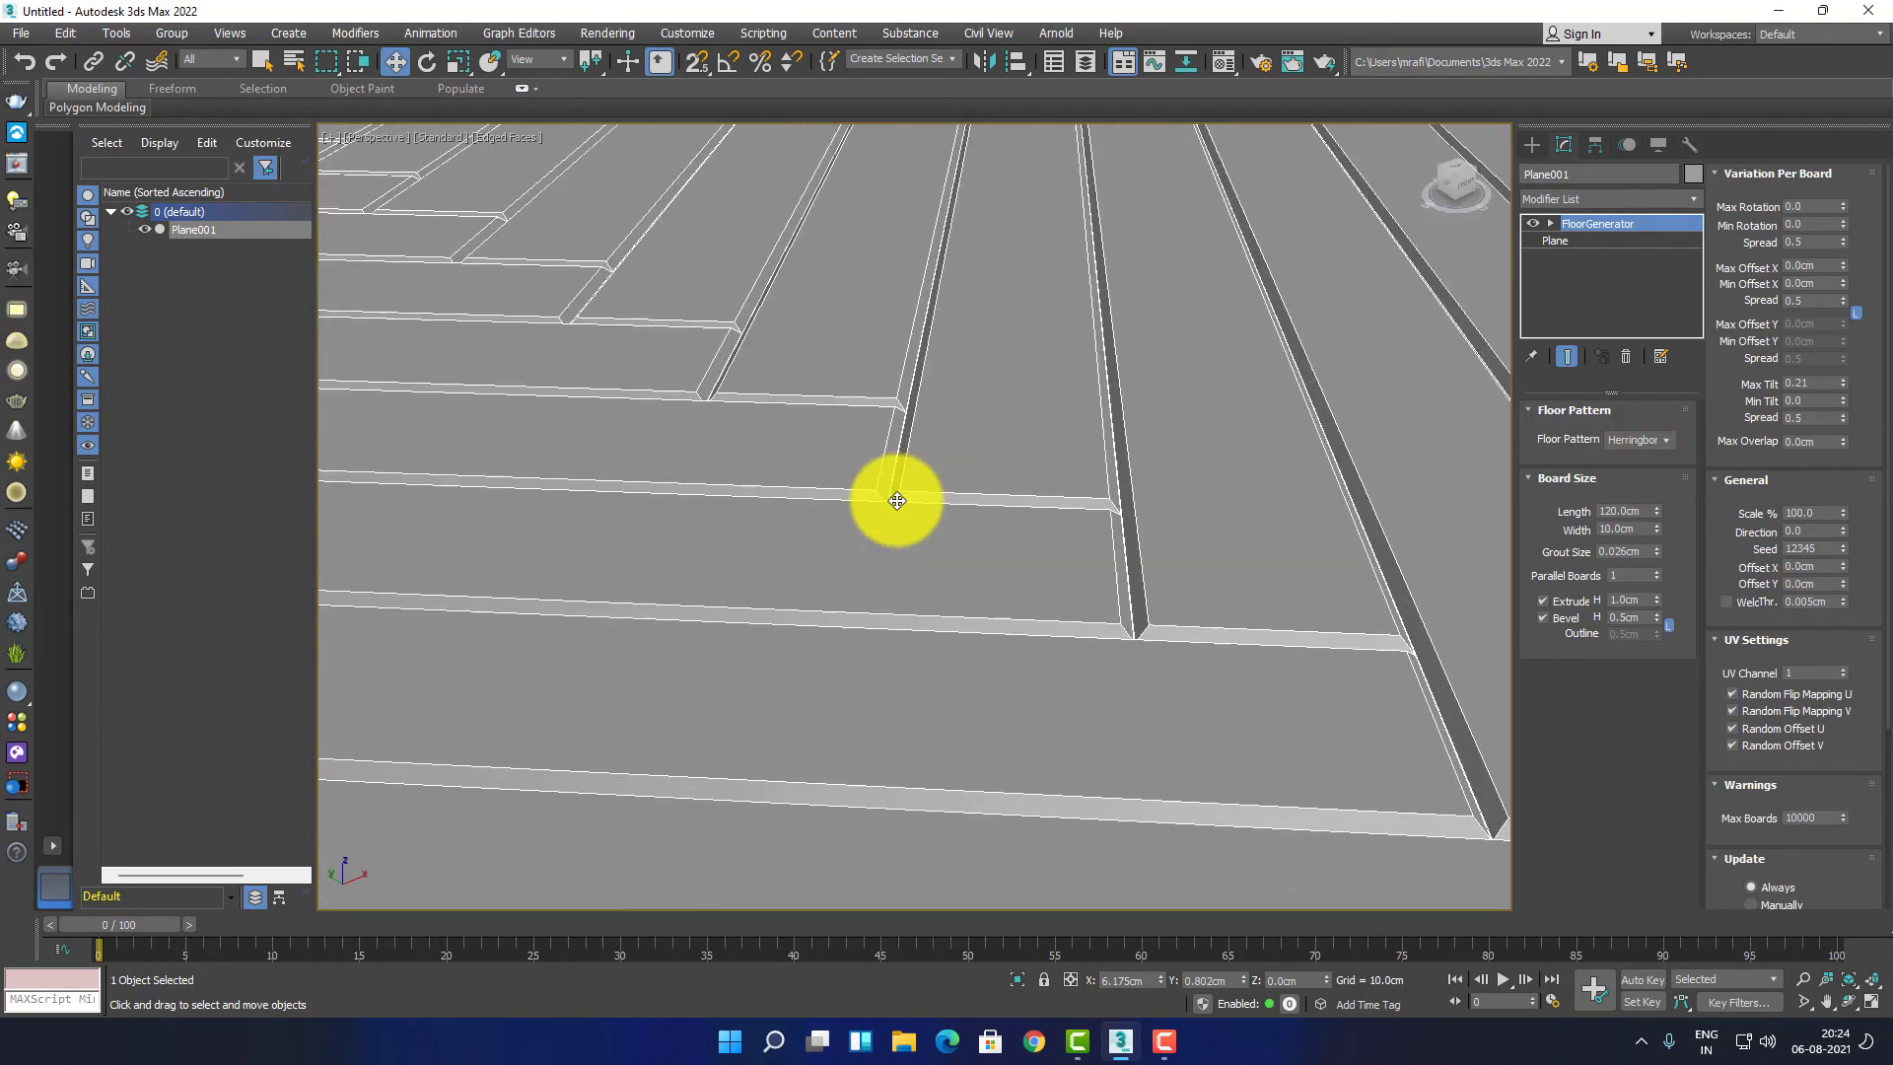
{"action": "mouse_move", "coordinate": [1098, 506]}
{"action": "middle_mouse_down"}
{"action": "mouse_move", "coordinate": [1036, 834]}
{"action": "mouse_move", "coordinate": [1223, 639]}
{"action": "middle_mouse_up"}
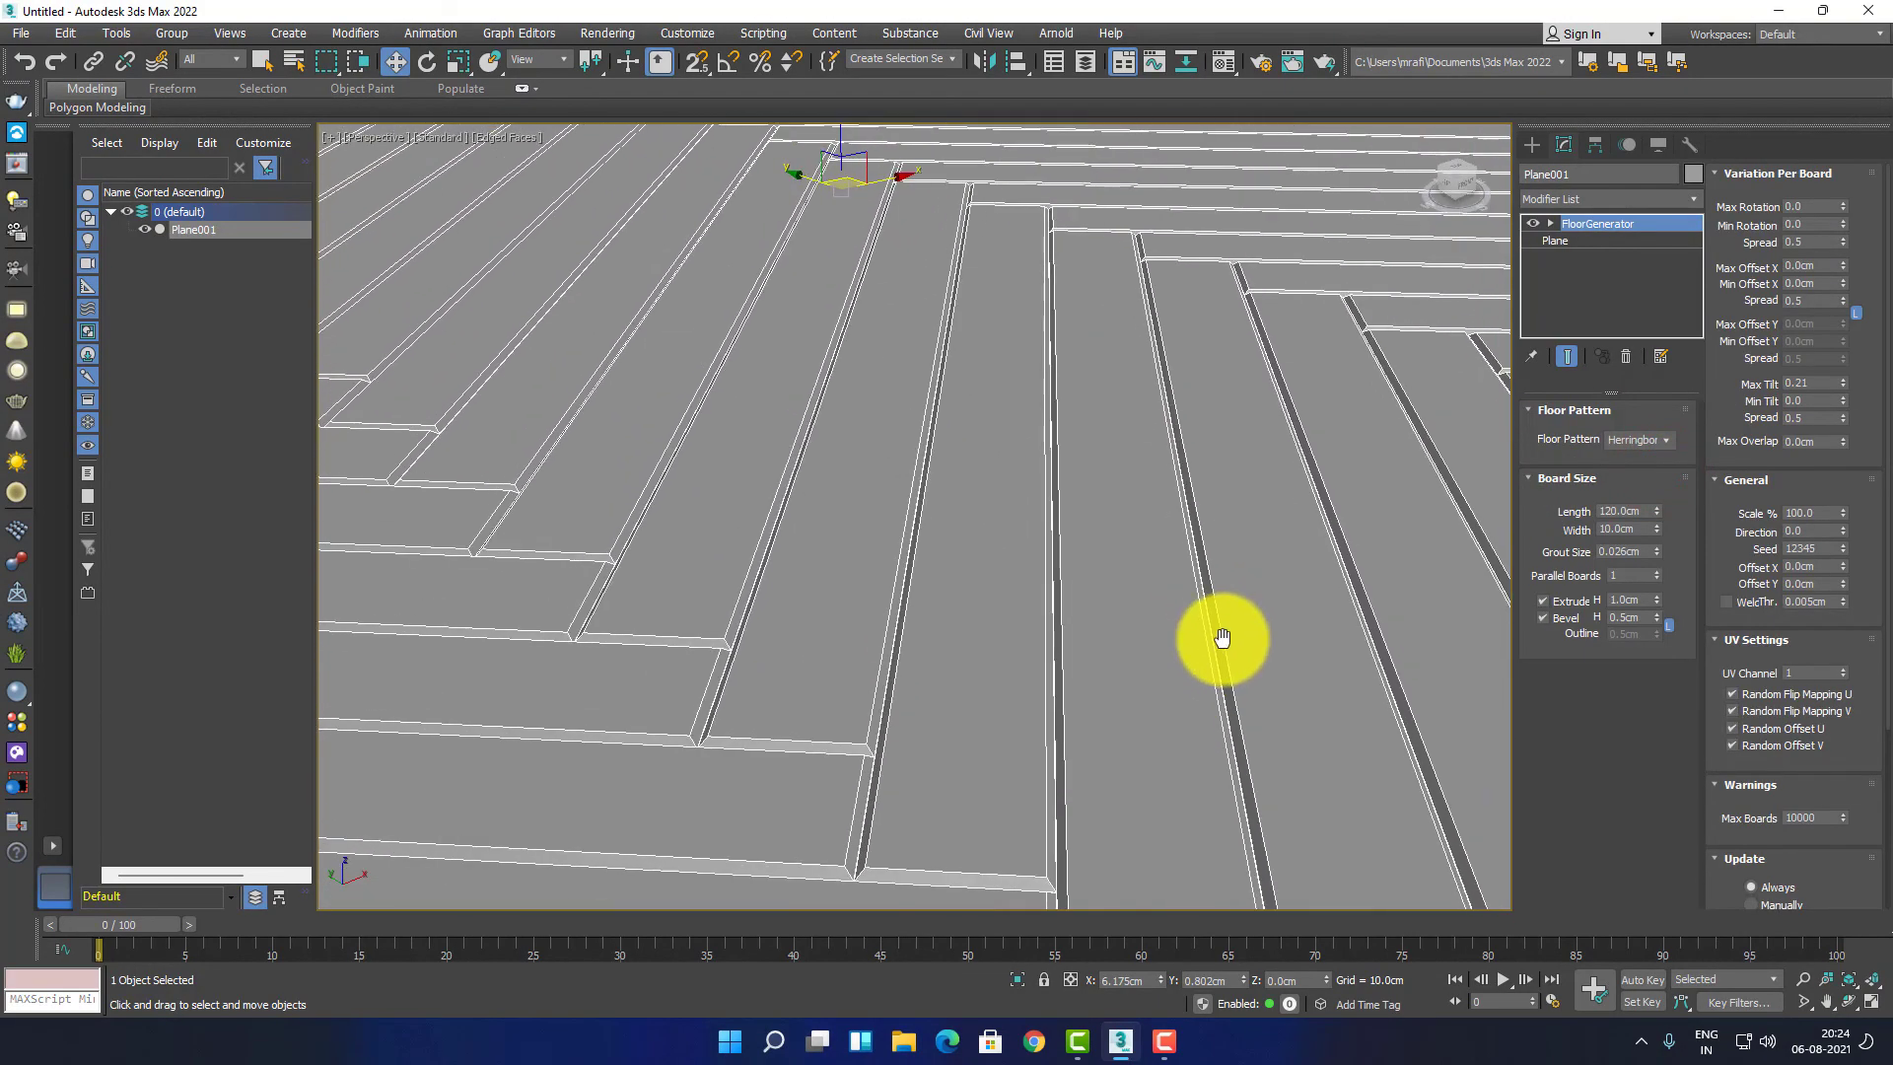